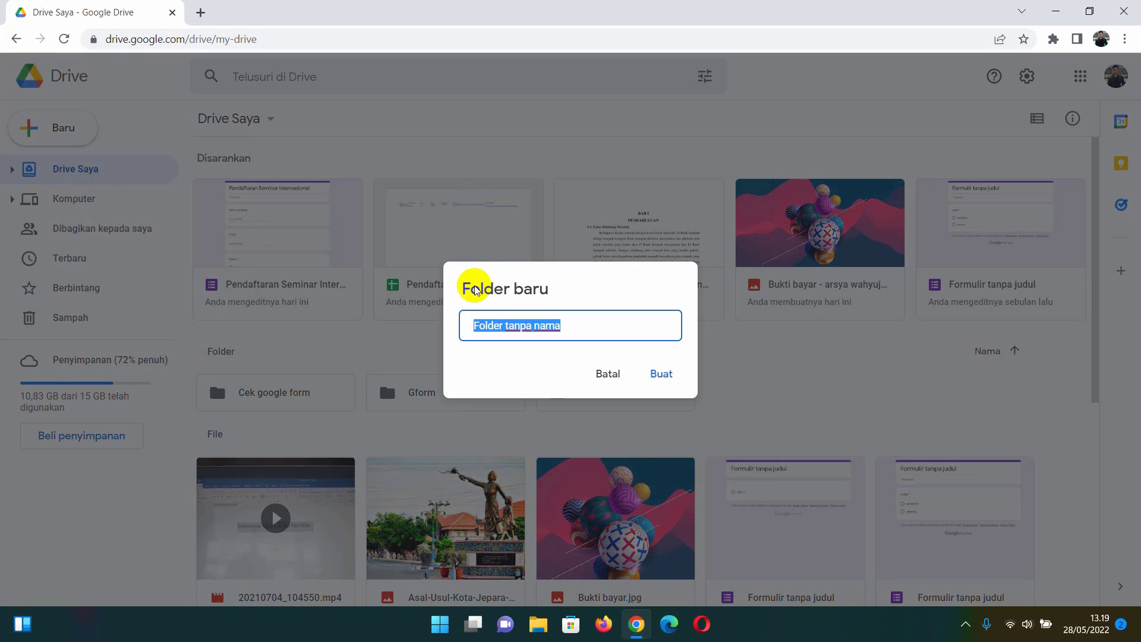
- Create a Drive folder named Formulir Bercabang, enter it, and create a blank Google Form there
{"action": "type", "text": "Formulir Bercabang"}
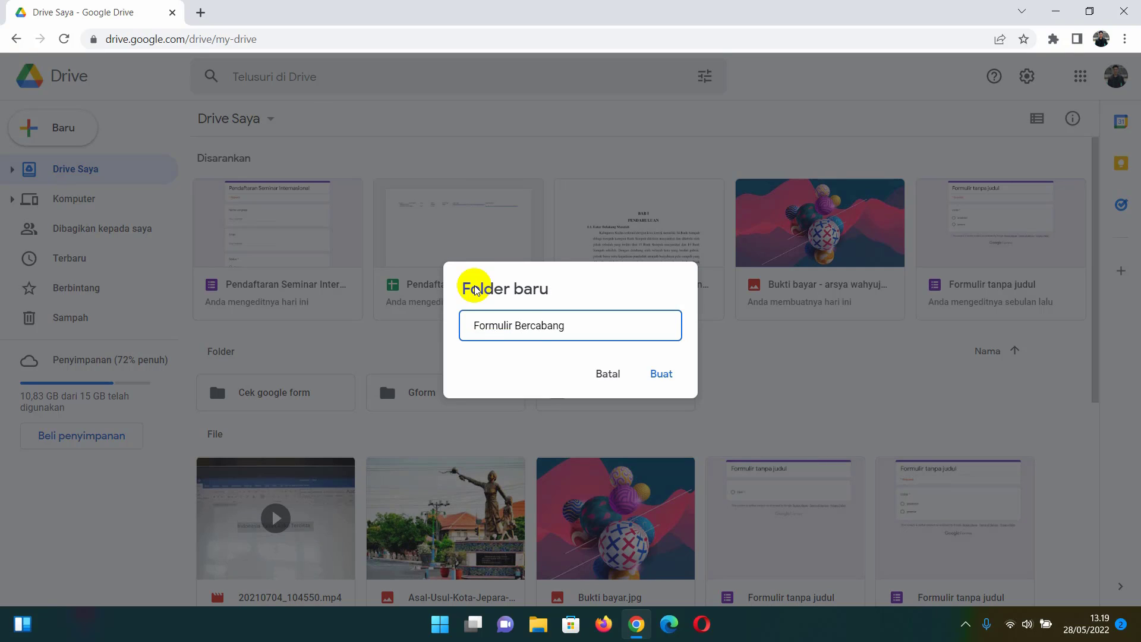
{"action": "key", "text": "Return"}
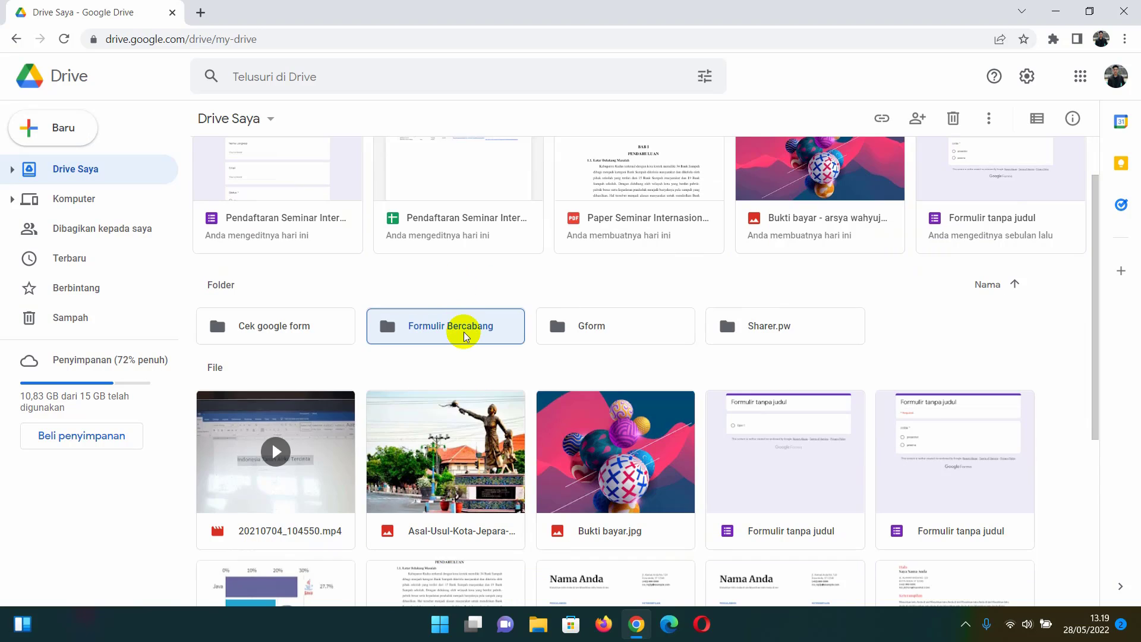
{"action": "double_click", "coordinate": [465, 336]}
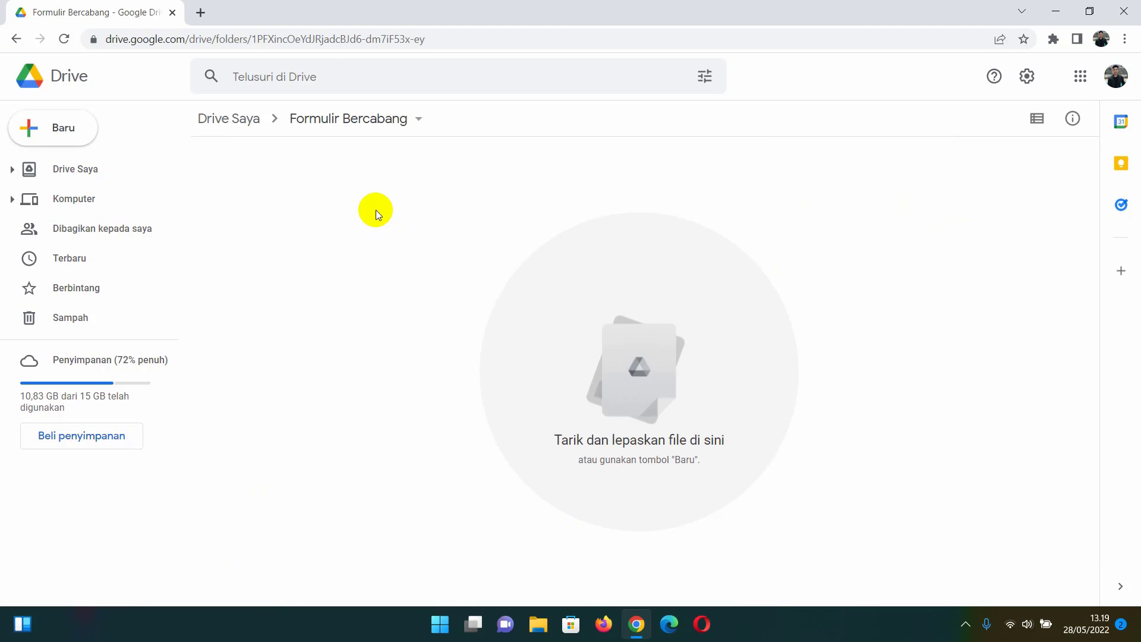
{"action": "right_click", "coordinate": [376, 211]}
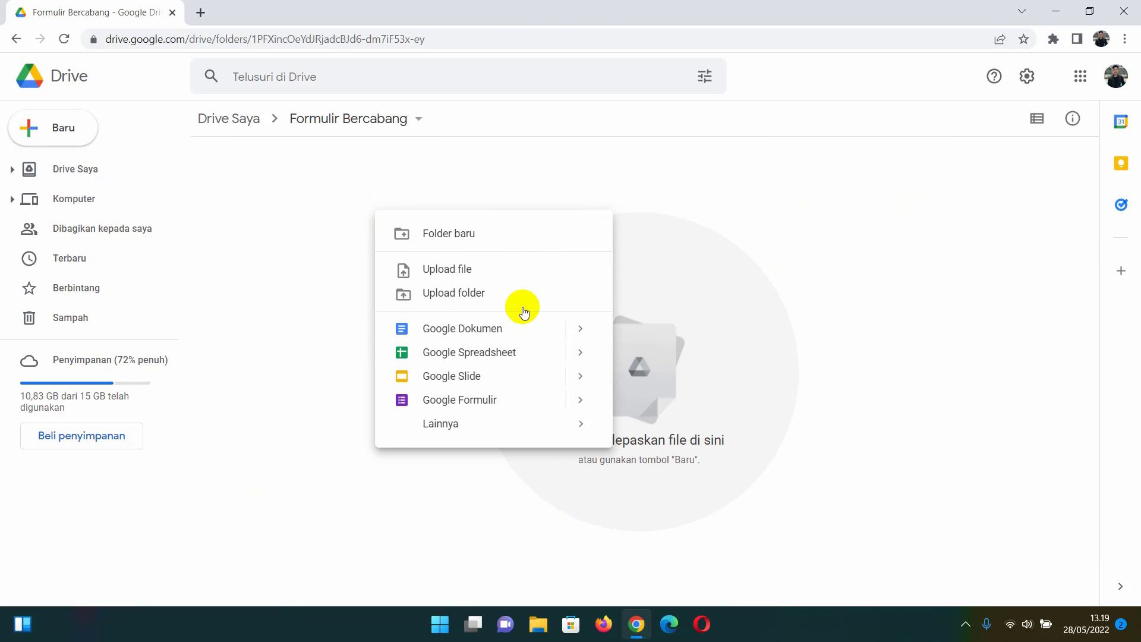
{"action": "mouse_move", "coordinate": [569, 403]}
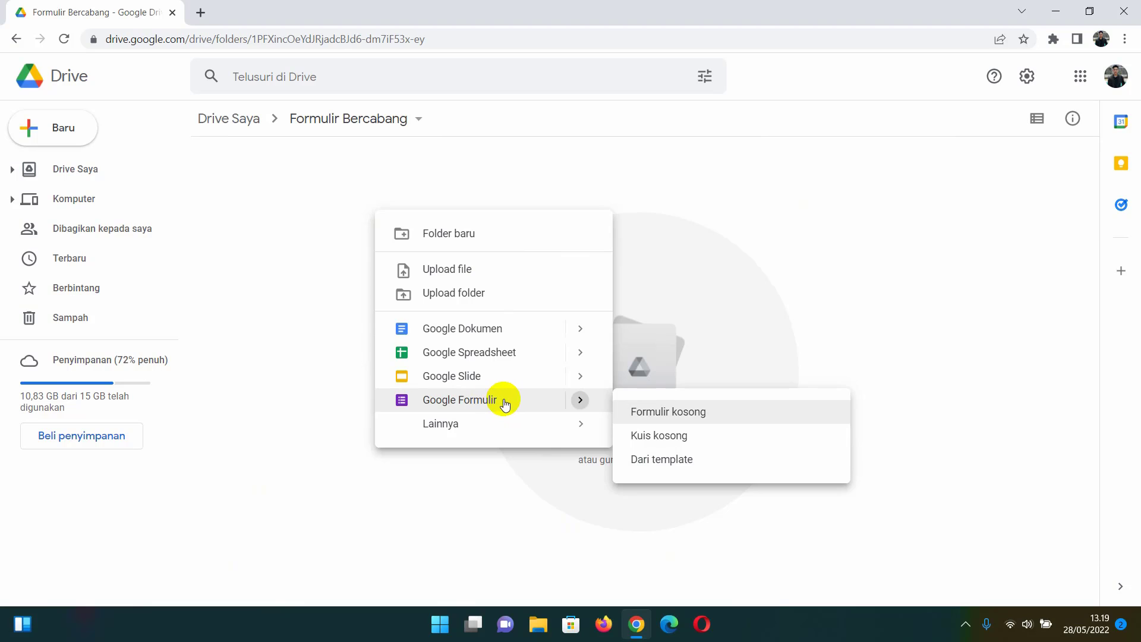
{"action": "left_click", "coordinate": [676, 419]}
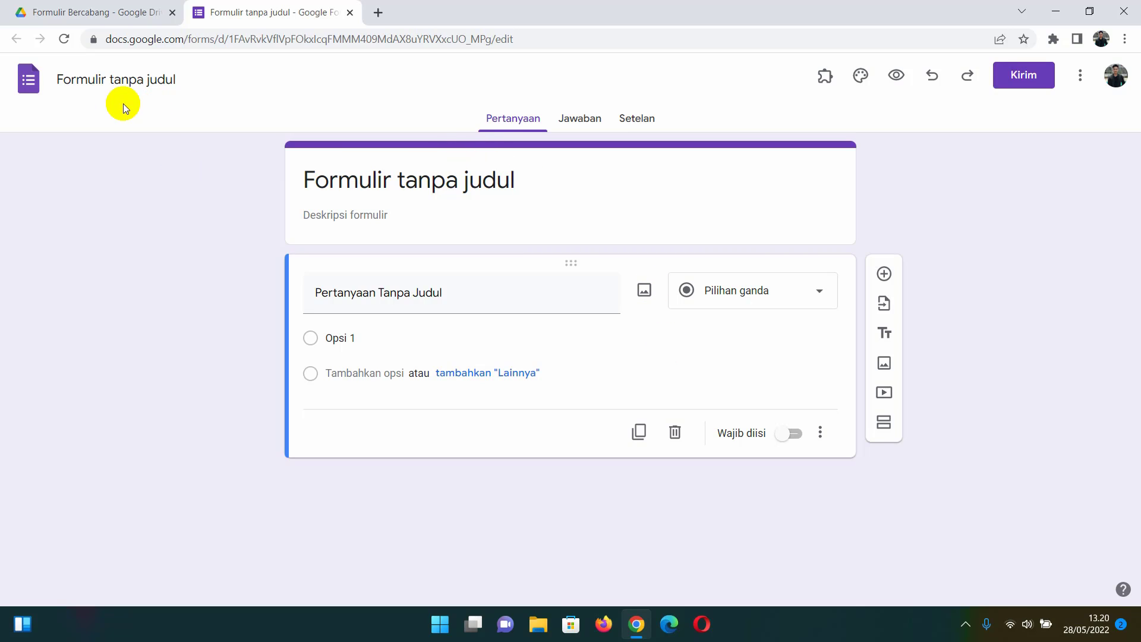
- Replace 'Formulir tanpa judul' with 'Pendaftaran Seminar Internasional' and use it as the file name
{"action": "left_click", "coordinate": [319, 182]}
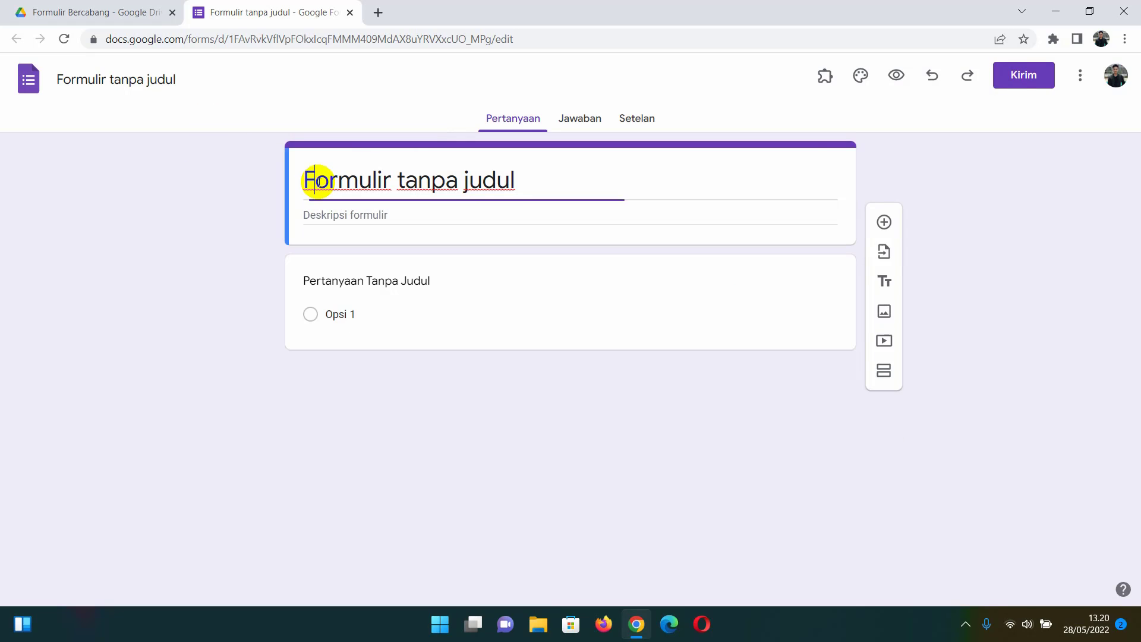
{"action": "key", "text": "ctrl+a"}
{"action": "key", "text": "BackSpace"}
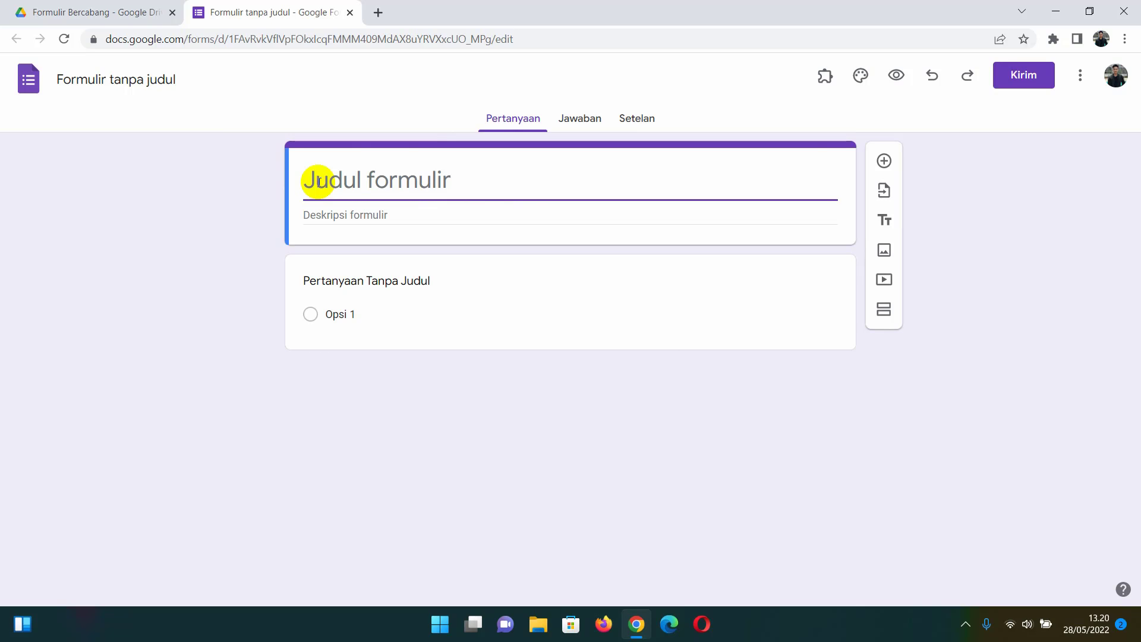
{"action": "type", "text": "Pendaftar"}
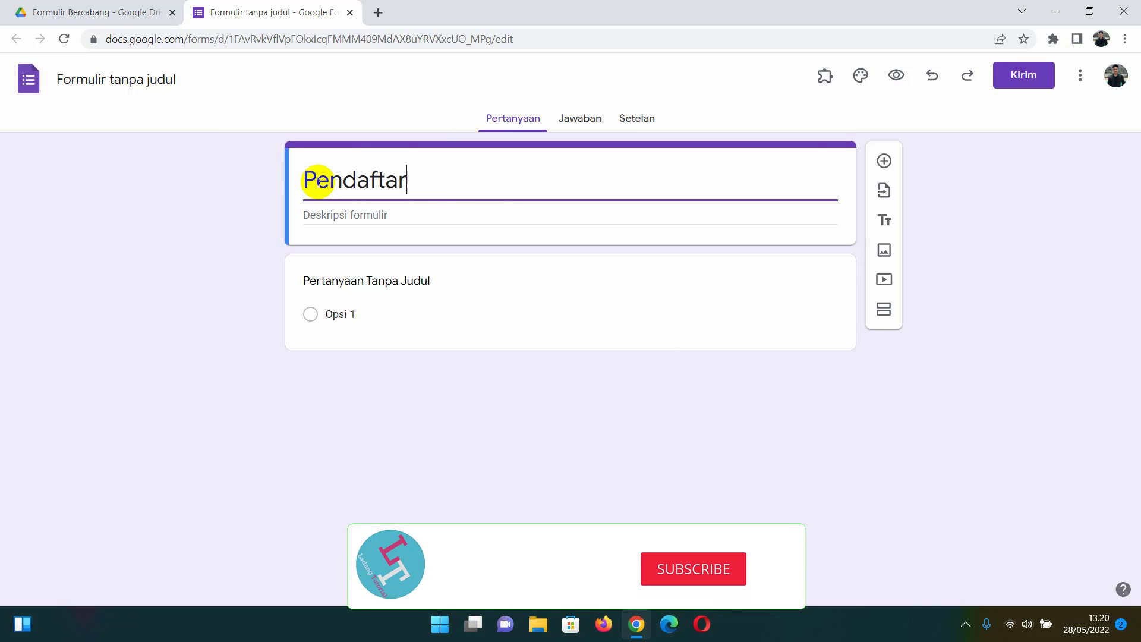
{"action": "type", "text": "an Seminar "}
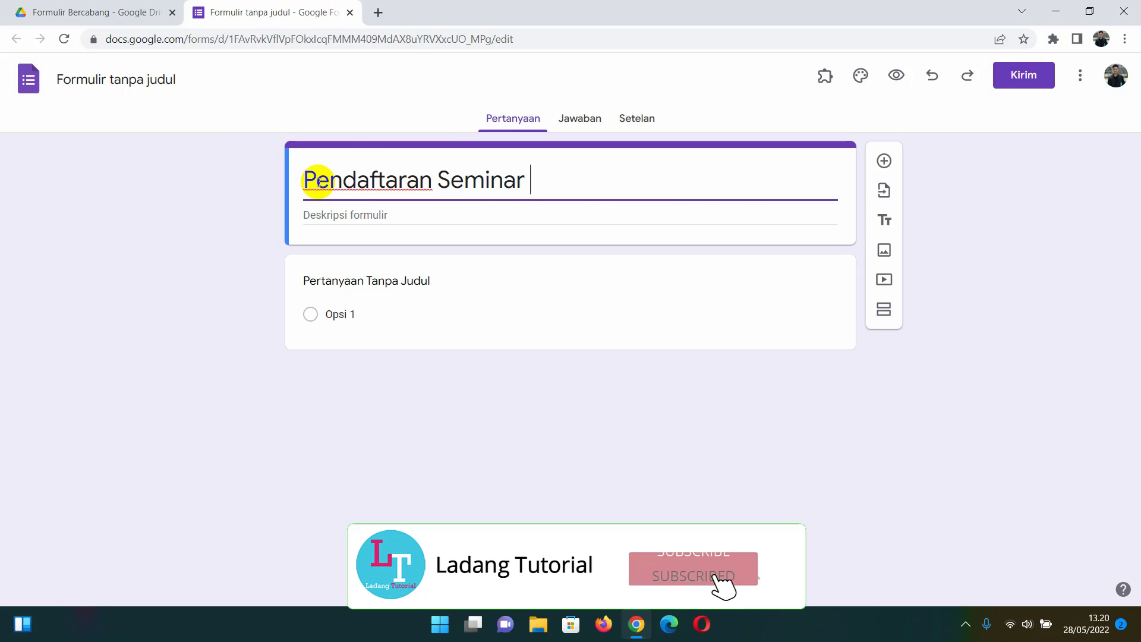
{"action": "type", "text": "Internasional"}
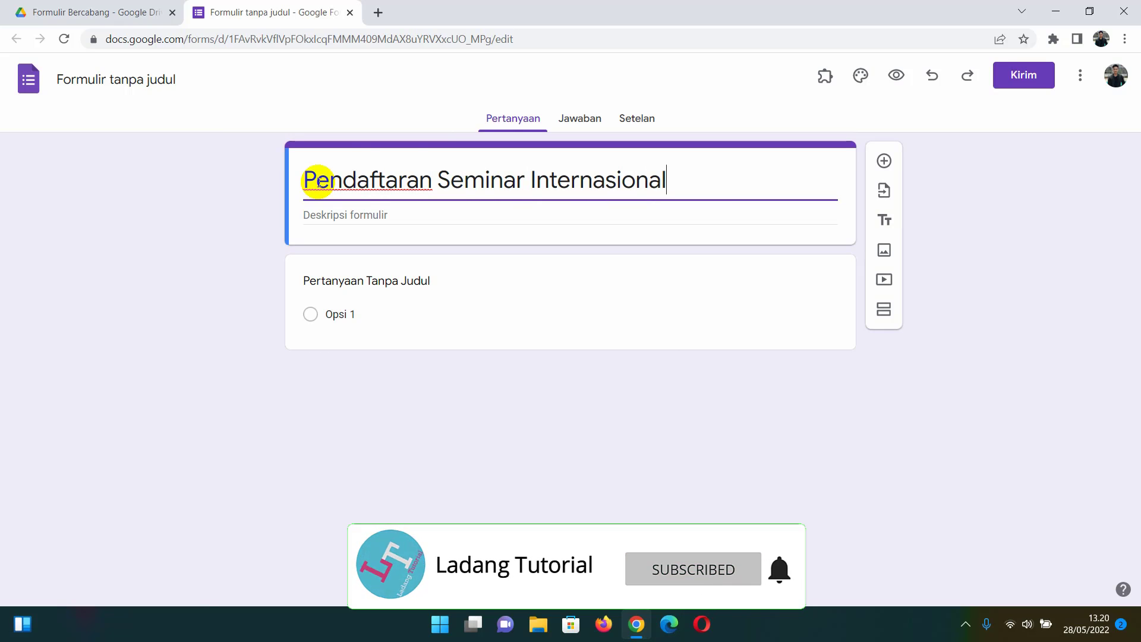
{"action": "left_click", "coordinate": [97, 82]}
{"action": "left_click", "coordinate": [147, 208]}
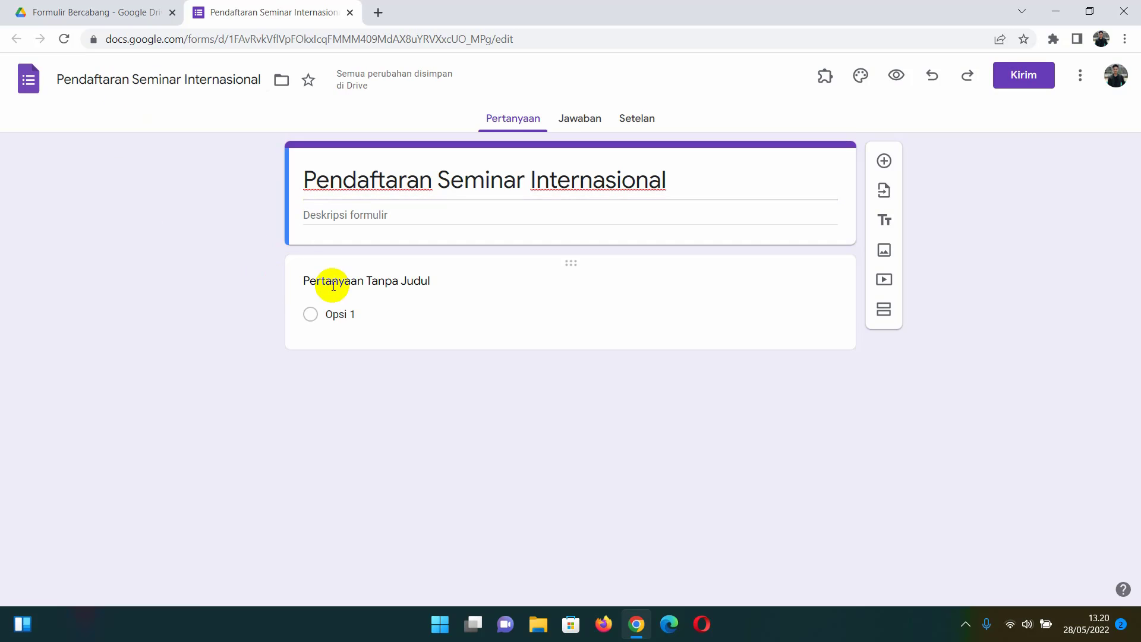
{"action": "left_click", "coordinate": [464, 284]}
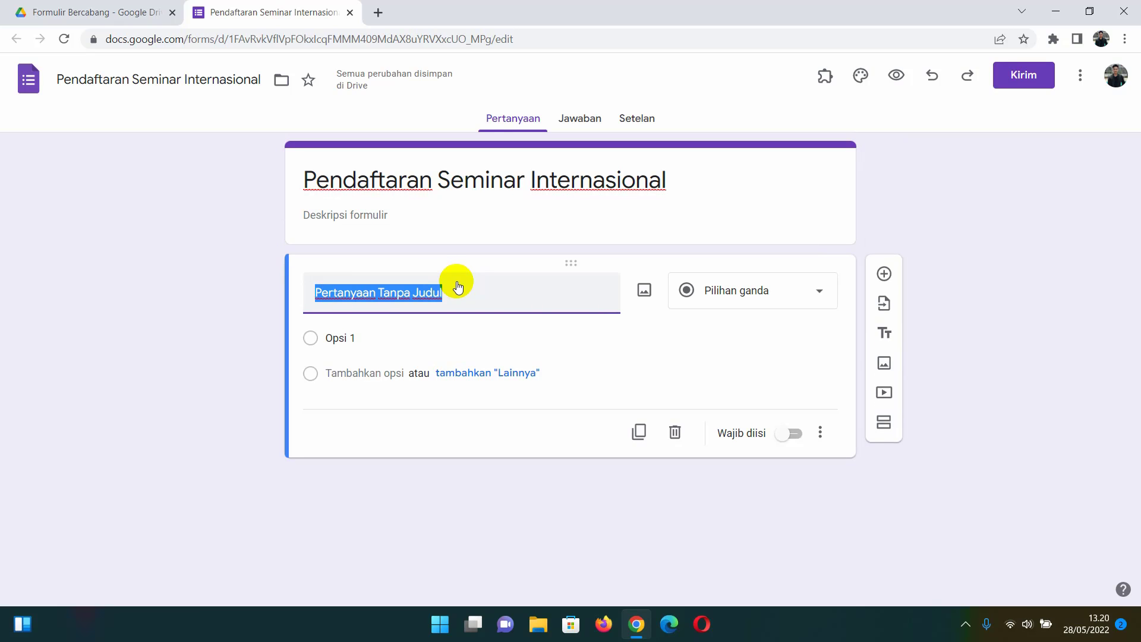
- Rename the first question Nama Lengkap and add an Email question, both required short answers
{"action": "type", "text": "Nama Lengkap"}
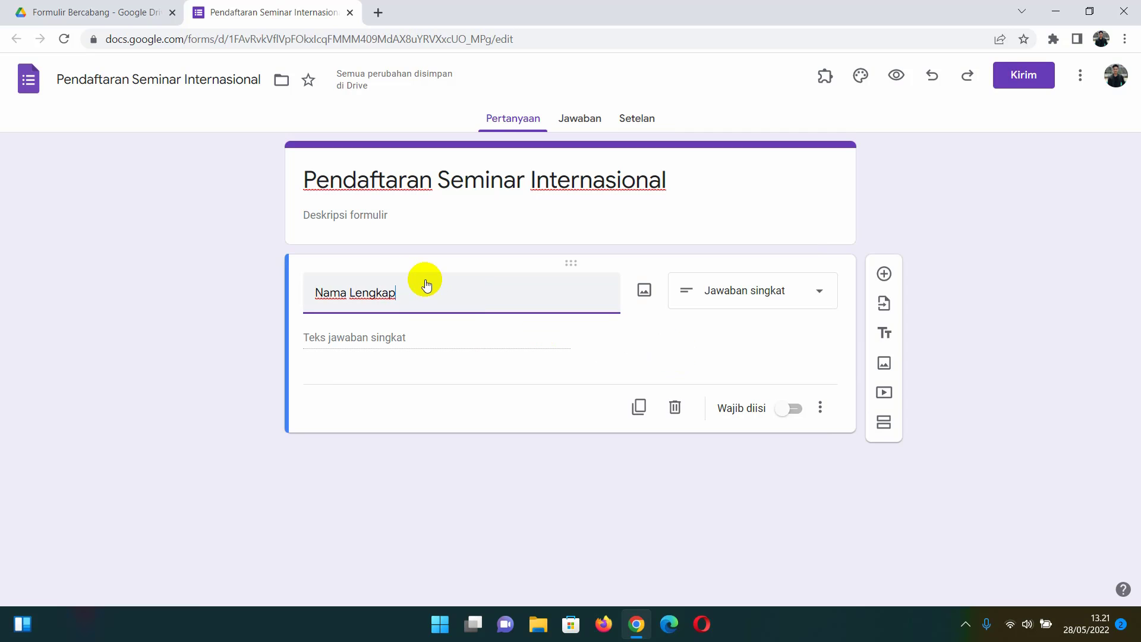
{"action": "left_click", "coordinate": [784, 410]}
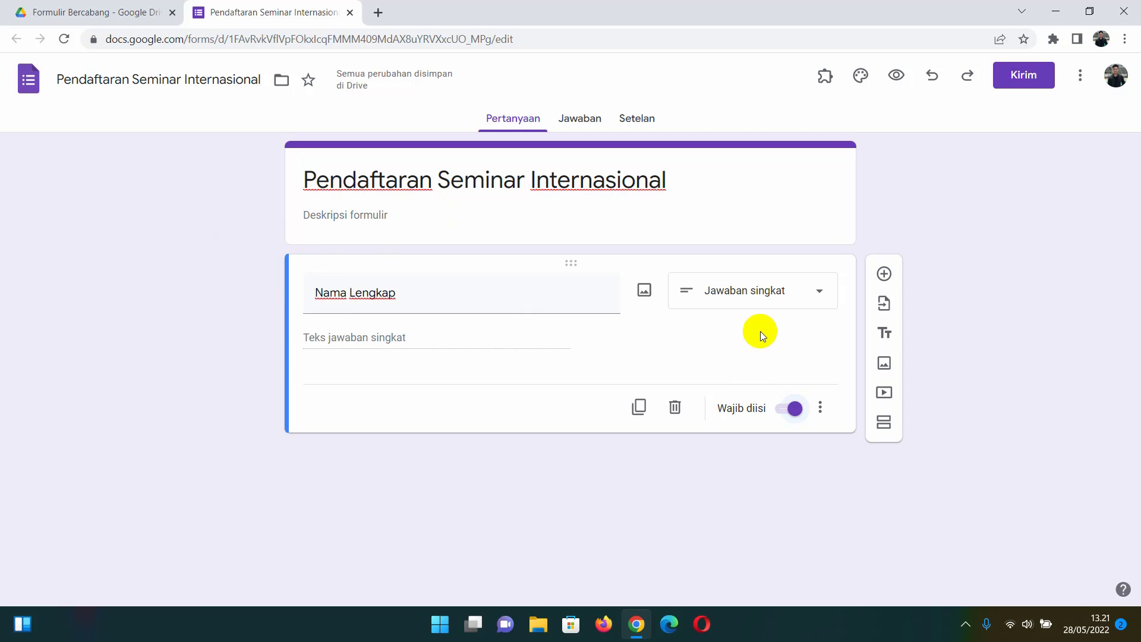
{"action": "left_click", "coordinate": [884, 275]}
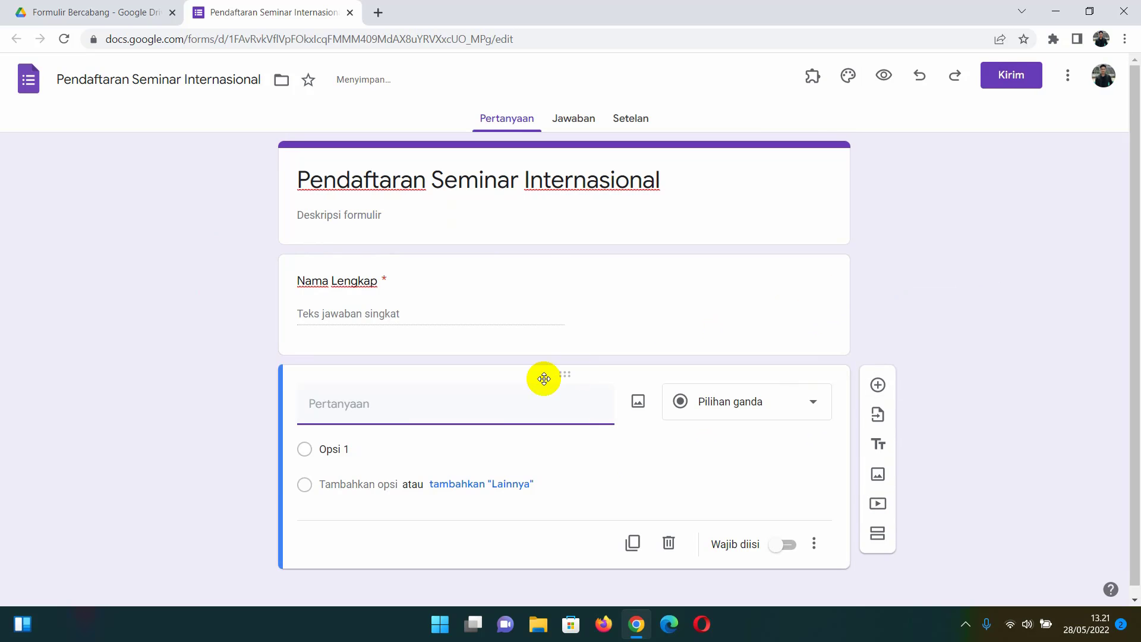
{"action": "type", "text": "Email"}
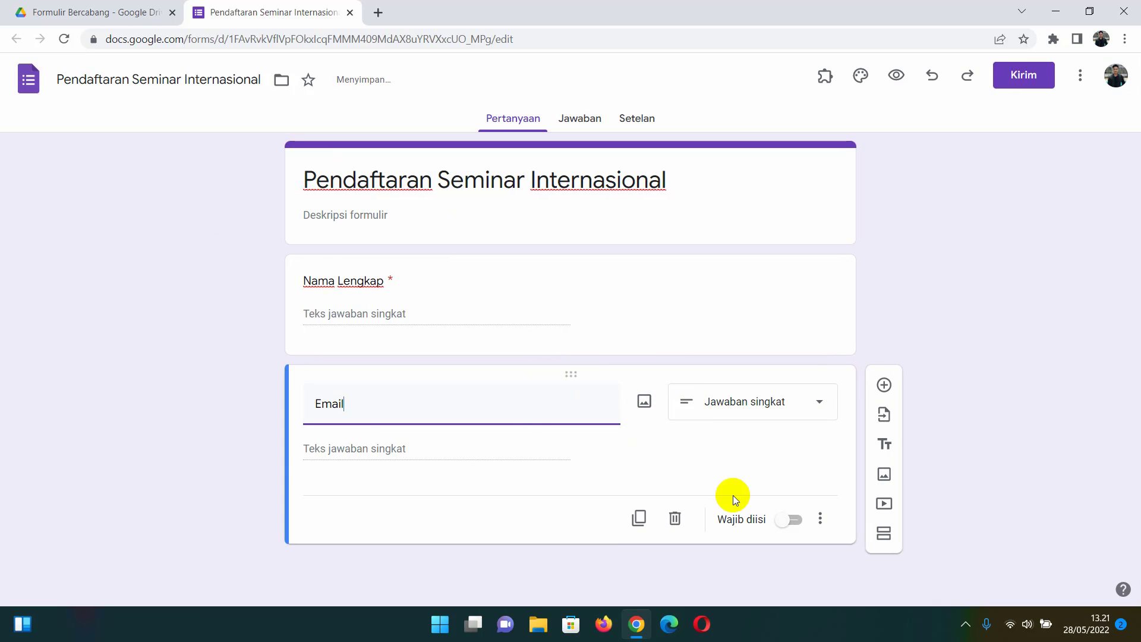
{"action": "left_click", "coordinate": [797, 521]}
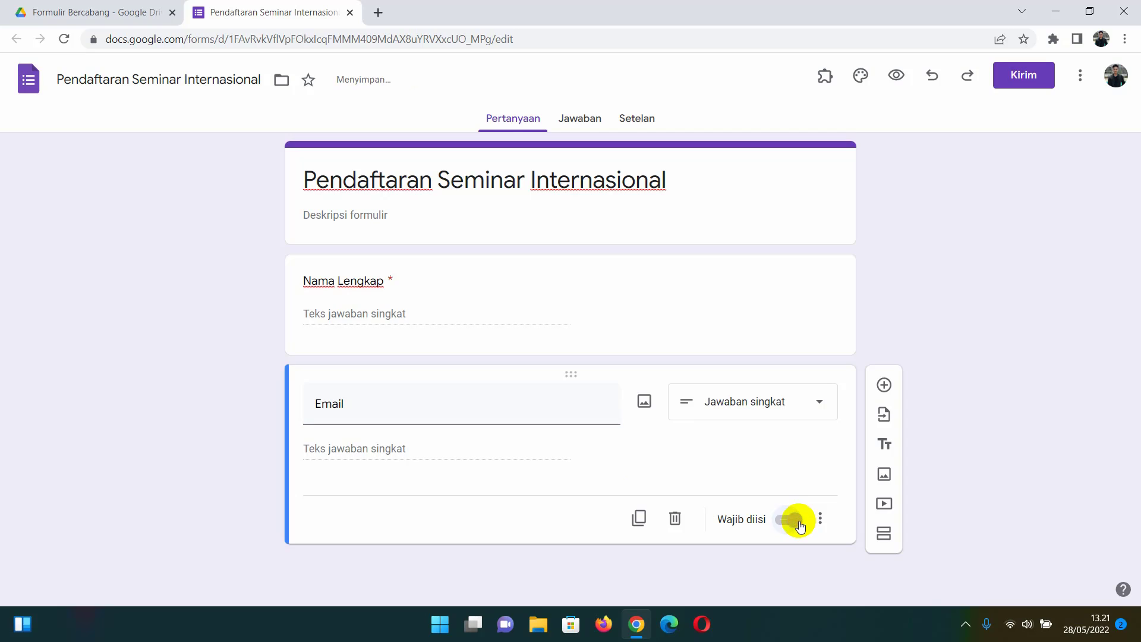
- Add a required multiple-choice question 'Status' below Email, with options Peserta and Presenter
{"action": "left_click", "coordinate": [885, 385]}
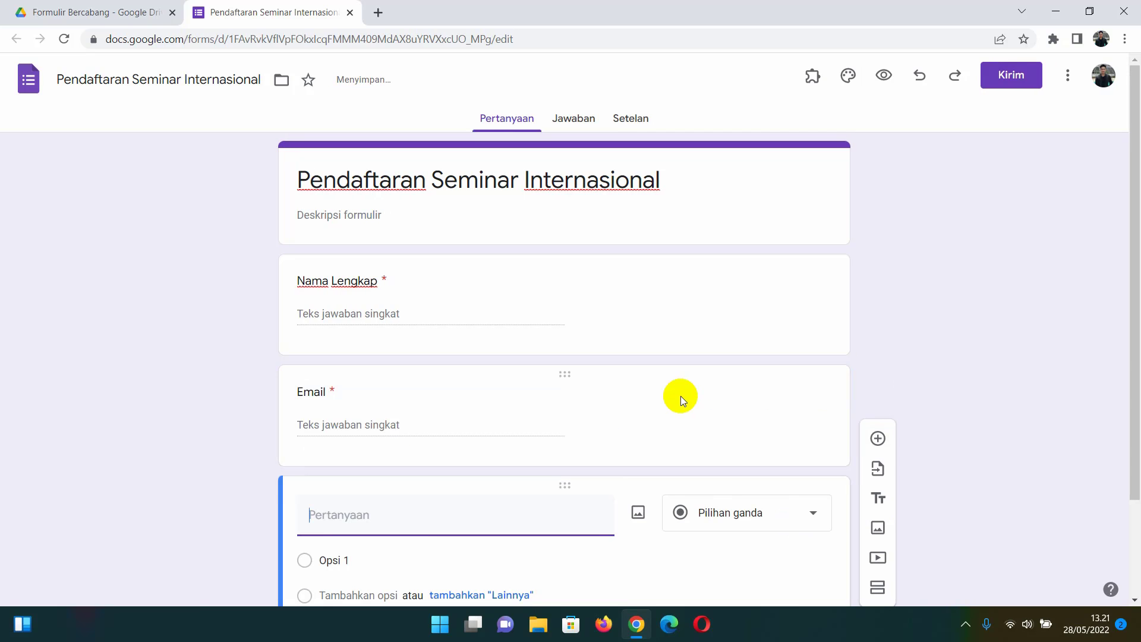
{"action": "type", "text": "Status"}
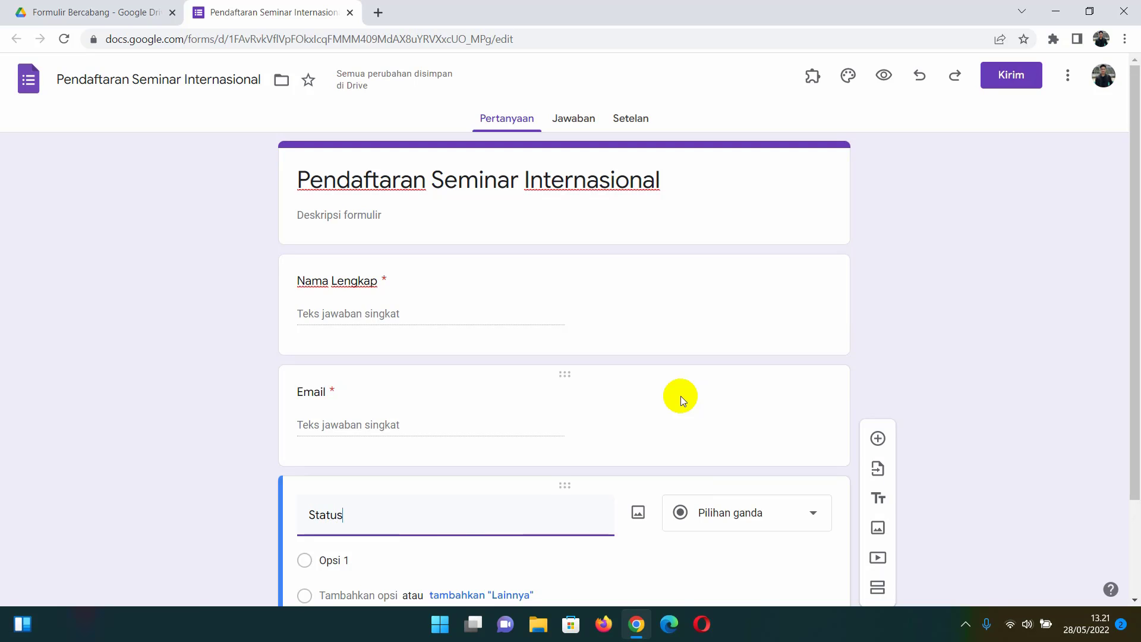
{"action": "scroll", "coordinate": [680, 396], "scroll_direction": "down", "scroll_amount": 1}
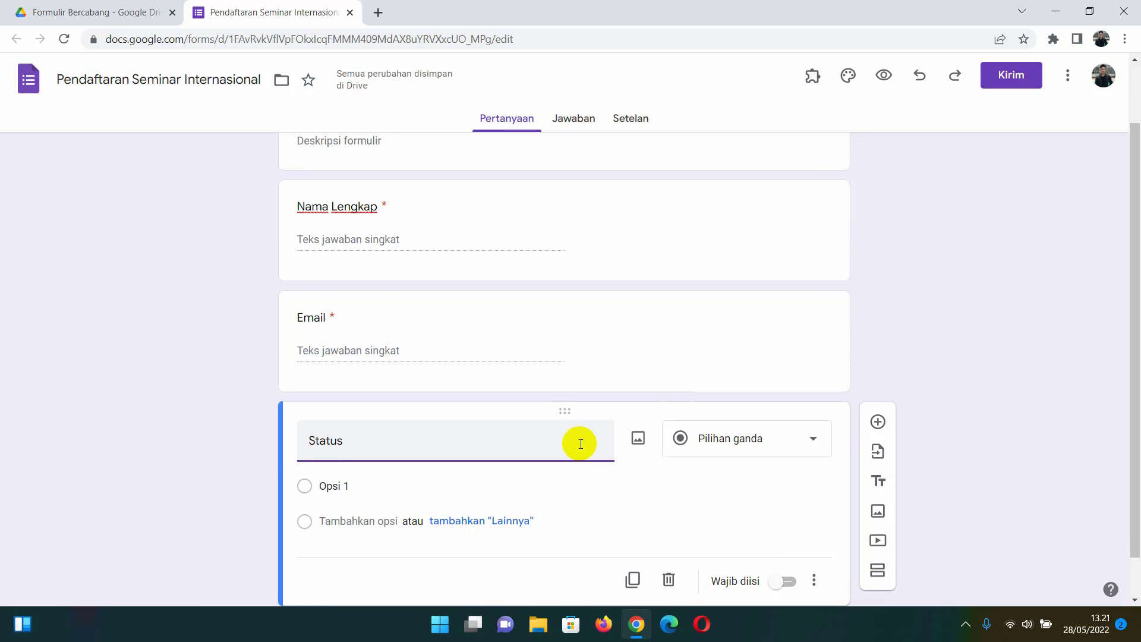
{"action": "left_click", "coordinate": [373, 487]}
{"action": "type", "text": "Peserta"}
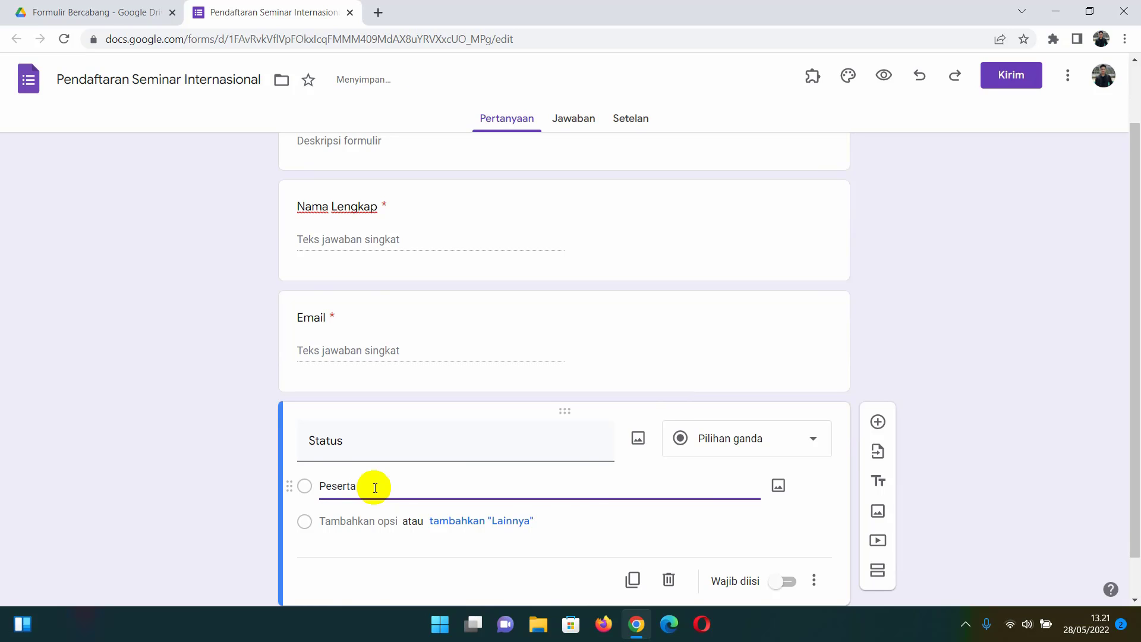
{"action": "left_click", "coordinate": [370, 515]}
{"action": "type", "text": "P"}
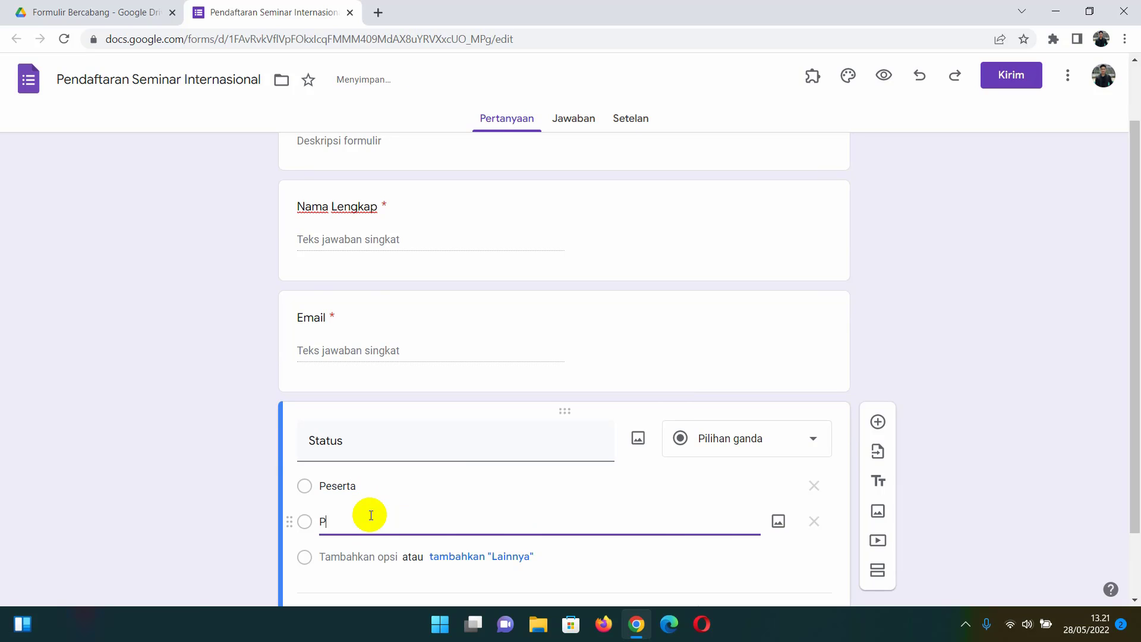
{"action": "type", "text": "resenter"}
{"action": "scroll", "coordinate": [372, 512], "scroll_direction": "down", "scroll_amount": 1}
{"action": "left_click", "coordinate": [390, 521]}
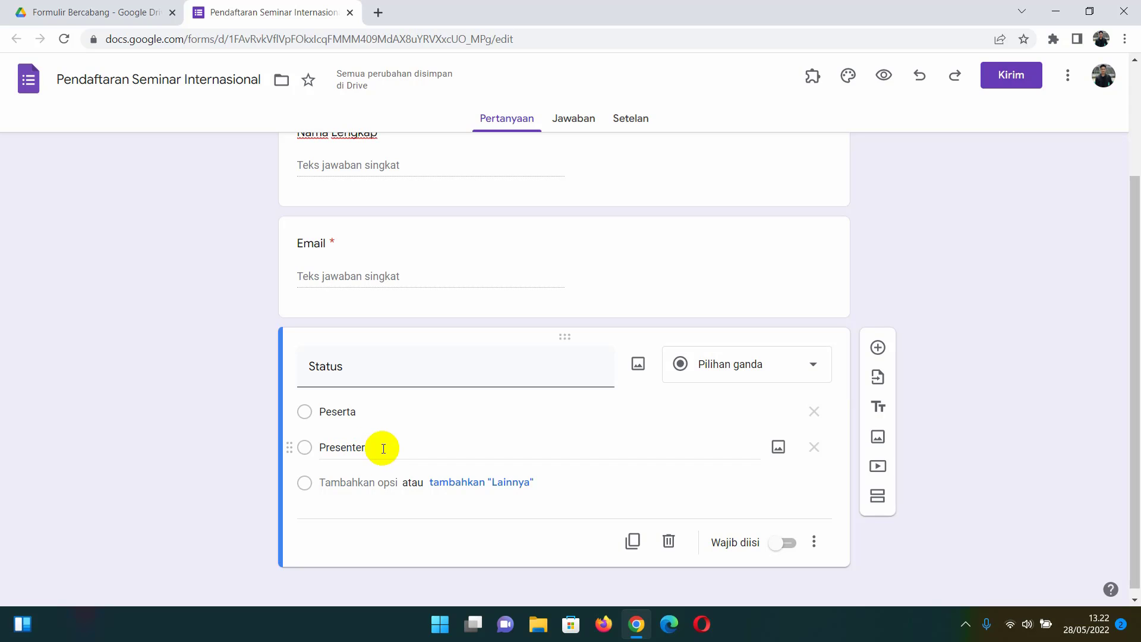
{"action": "left_click", "coordinate": [789, 544]}
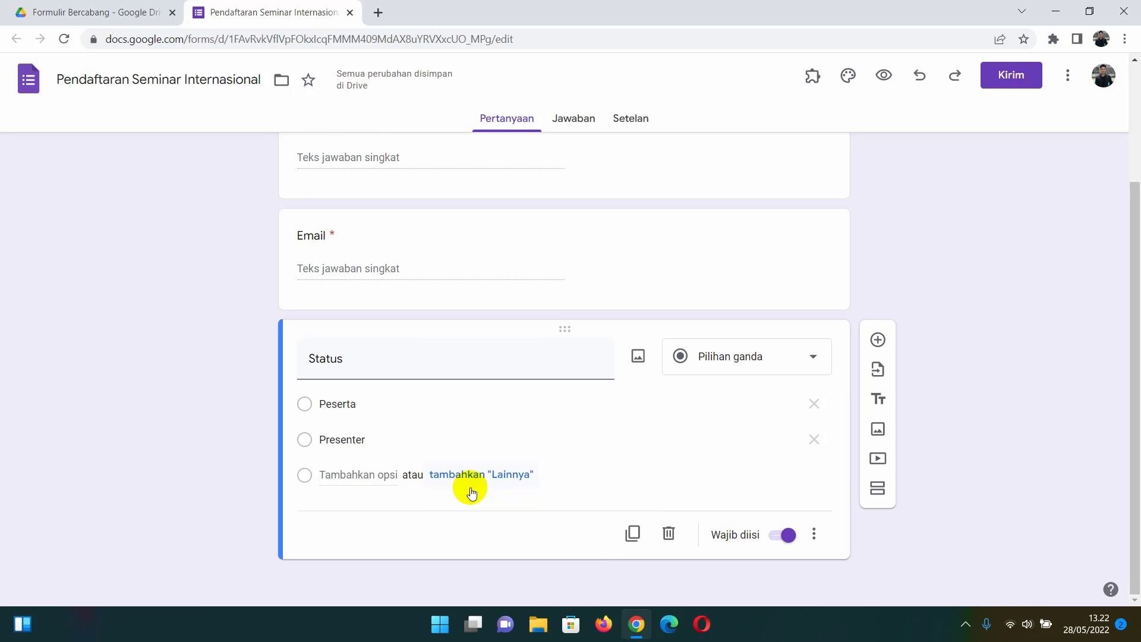
{"action": "left_click", "coordinate": [817, 538]}
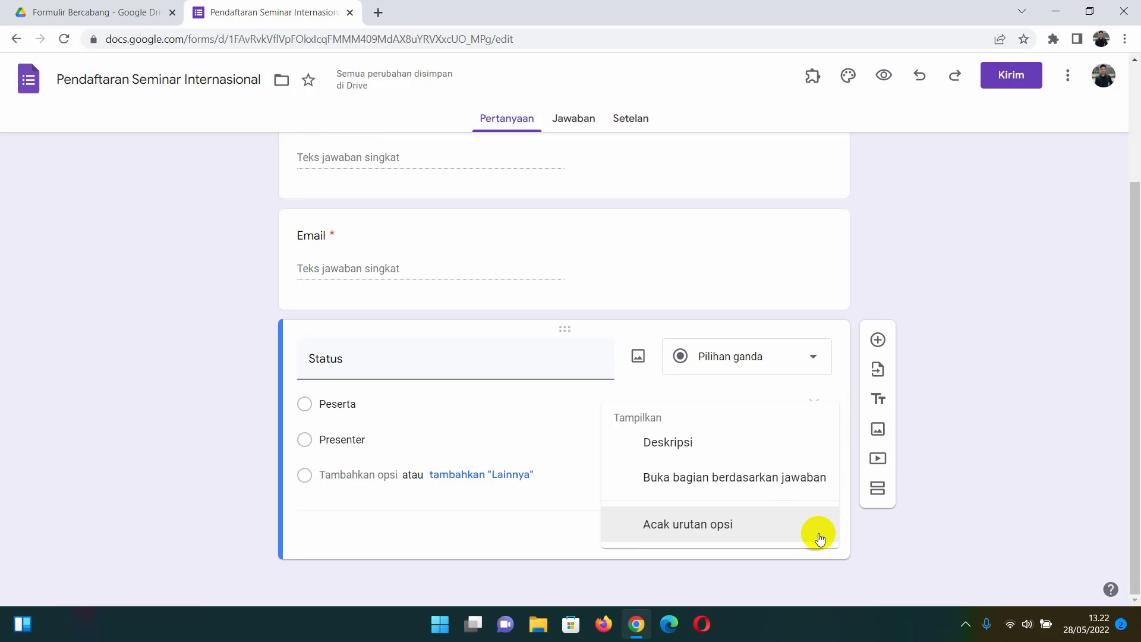
{"action": "left_click", "coordinate": [743, 486]}
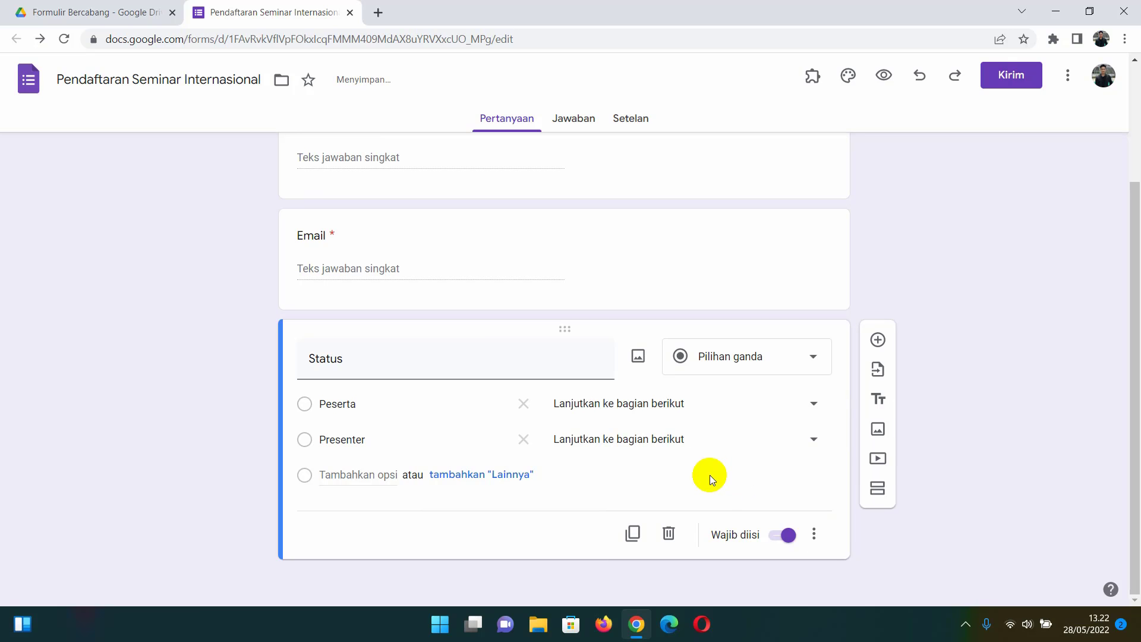
{"action": "left_click", "coordinate": [624, 404]}
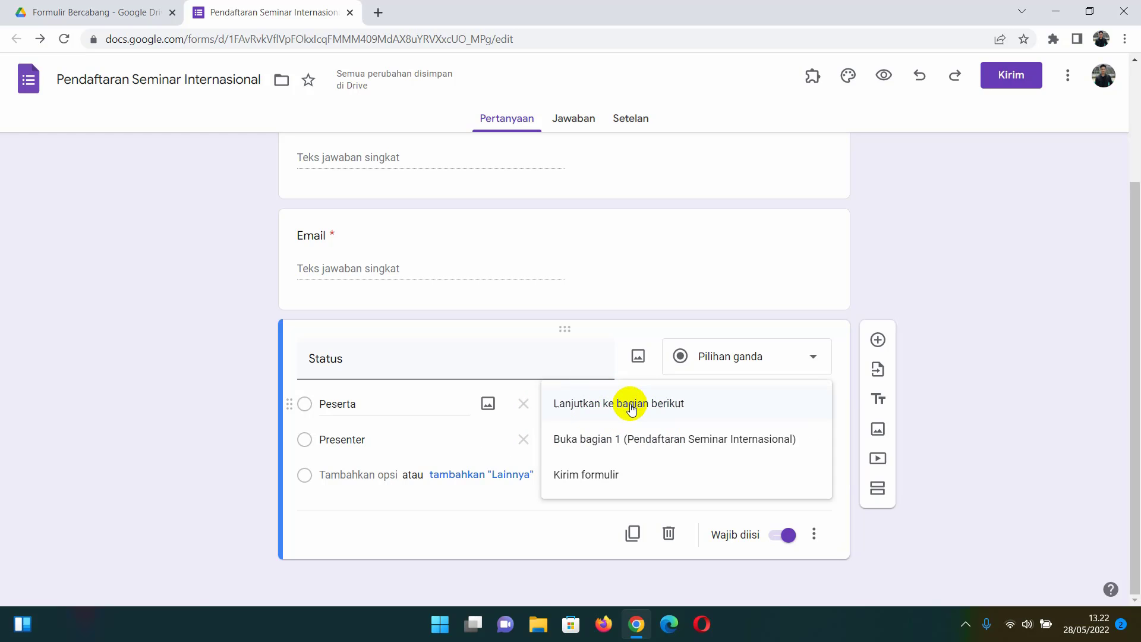
{"action": "left_click", "coordinate": [531, 527]}
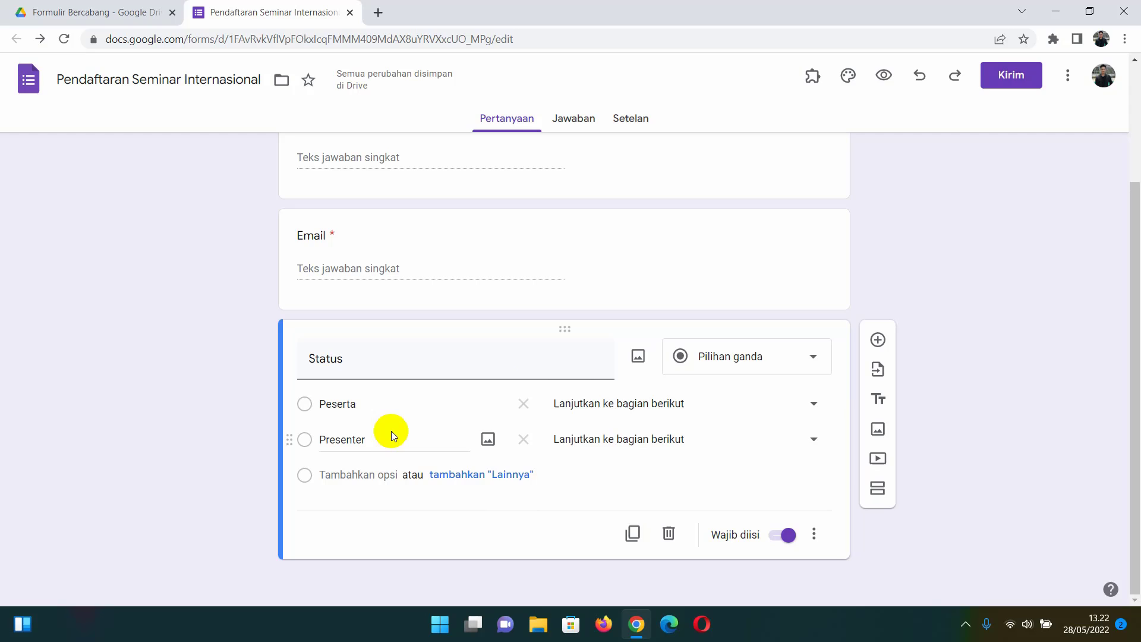
{"action": "left_click", "coordinate": [585, 409]}
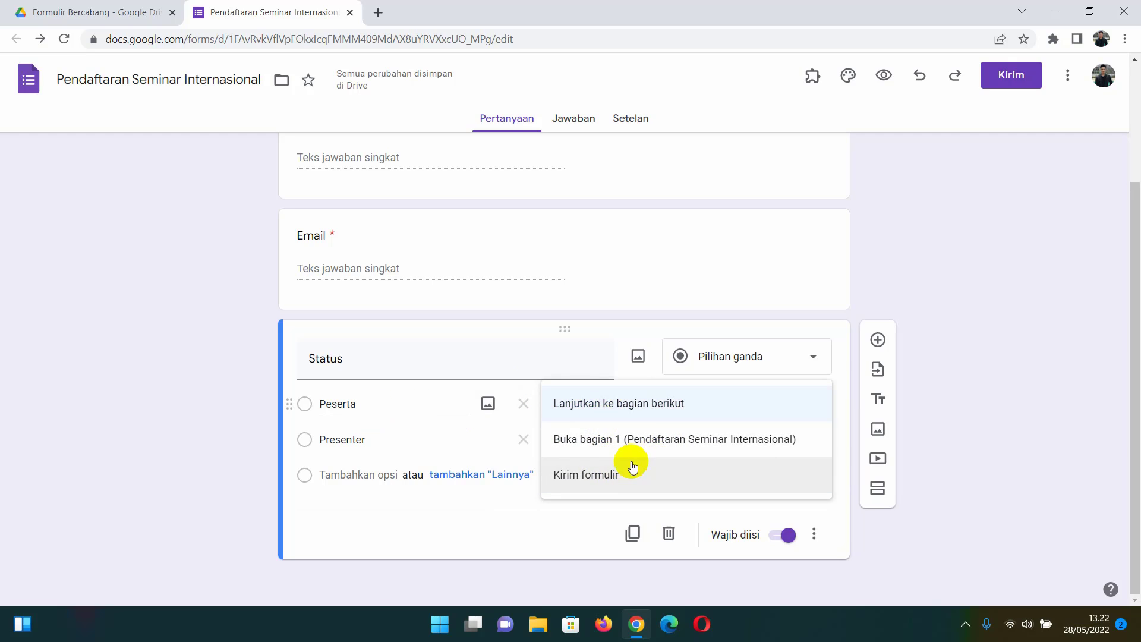
{"action": "left_click", "coordinate": [590, 520]}
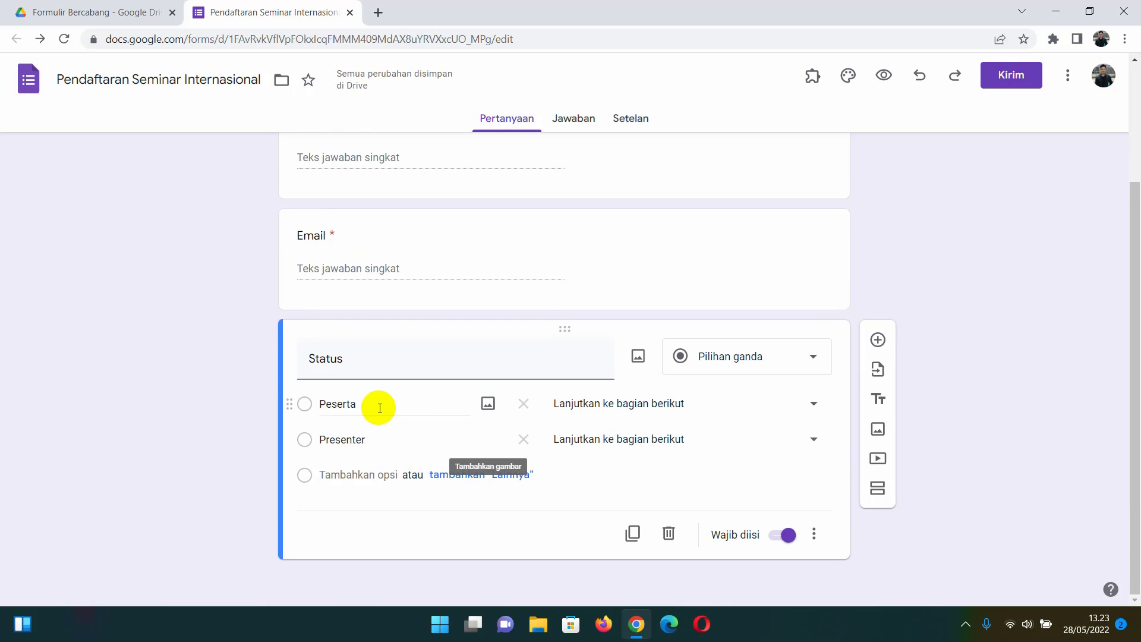
- Add a new section and title it Peserta
{"action": "left_click", "coordinate": [872, 488]}
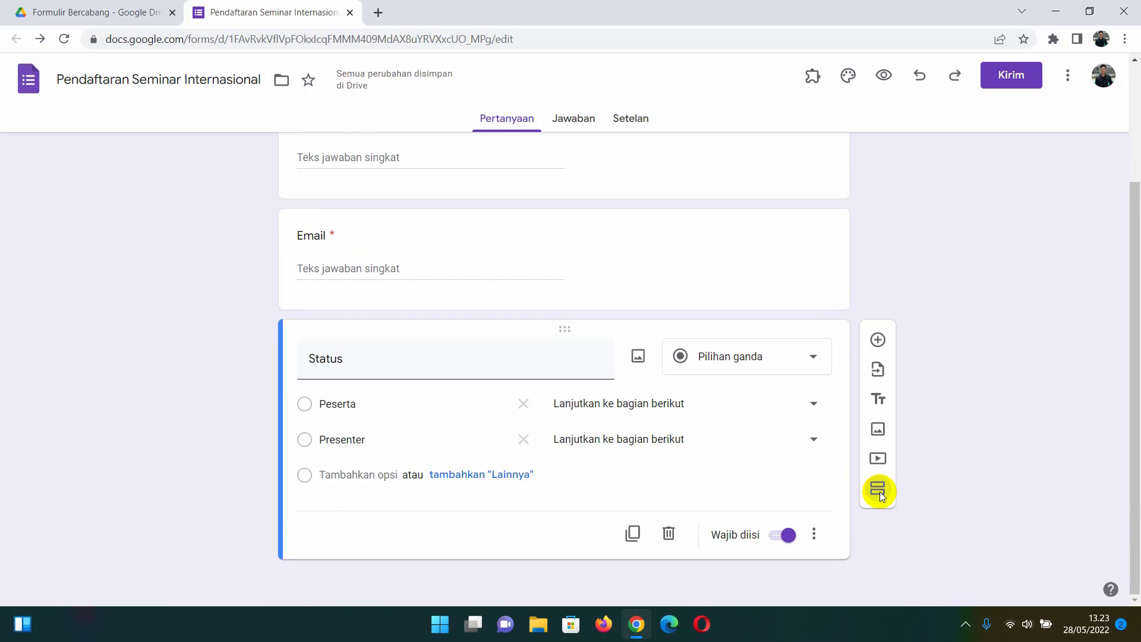
{"action": "left_click", "coordinate": [880, 491]}
{"action": "left_click", "coordinate": [482, 494]}
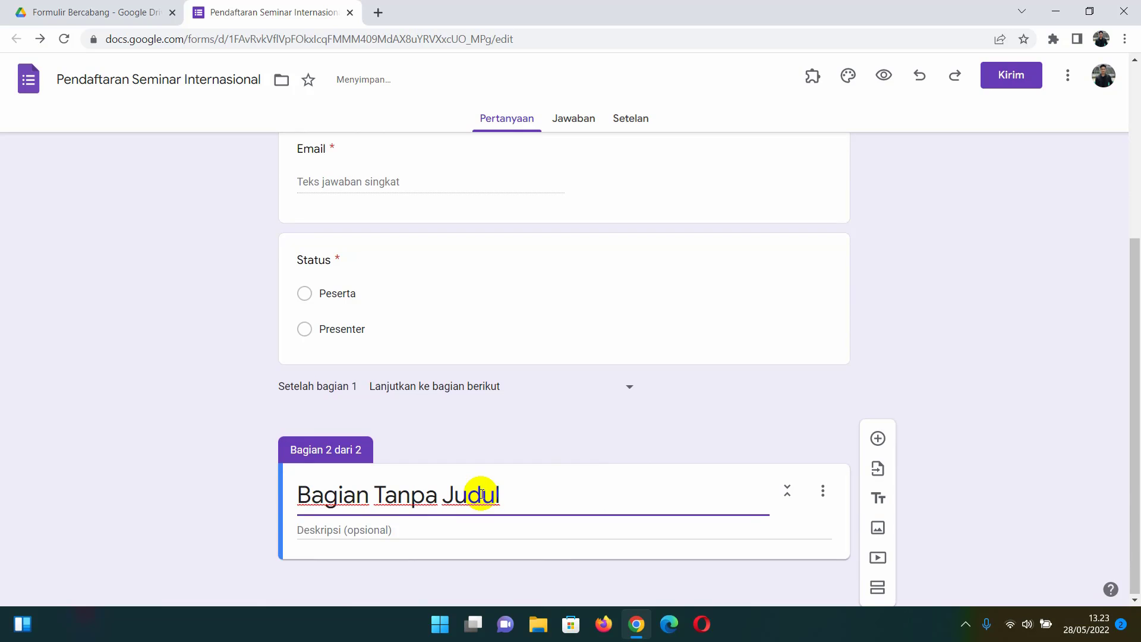
{"action": "triple_click", "coordinate": [483, 495]}
{"action": "type", "text": "P"}
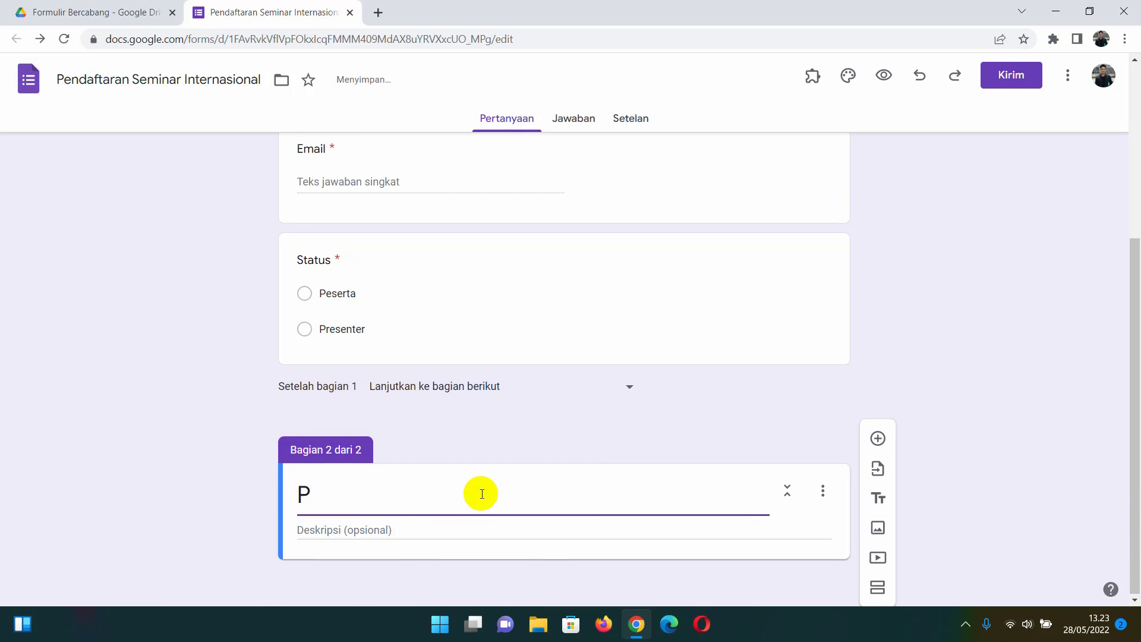
{"action": "type", "text": "eserta"}
- Add a question to the Peserta section titled 'Upload Bukti Pembayaran'
{"action": "left_click", "coordinate": [879, 440]}
{"action": "scroll", "coordinate": [433, 532], "scroll_direction": "down", "scroll_amount": 3}
{"action": "left_click", "coordinate": [407, 398]}
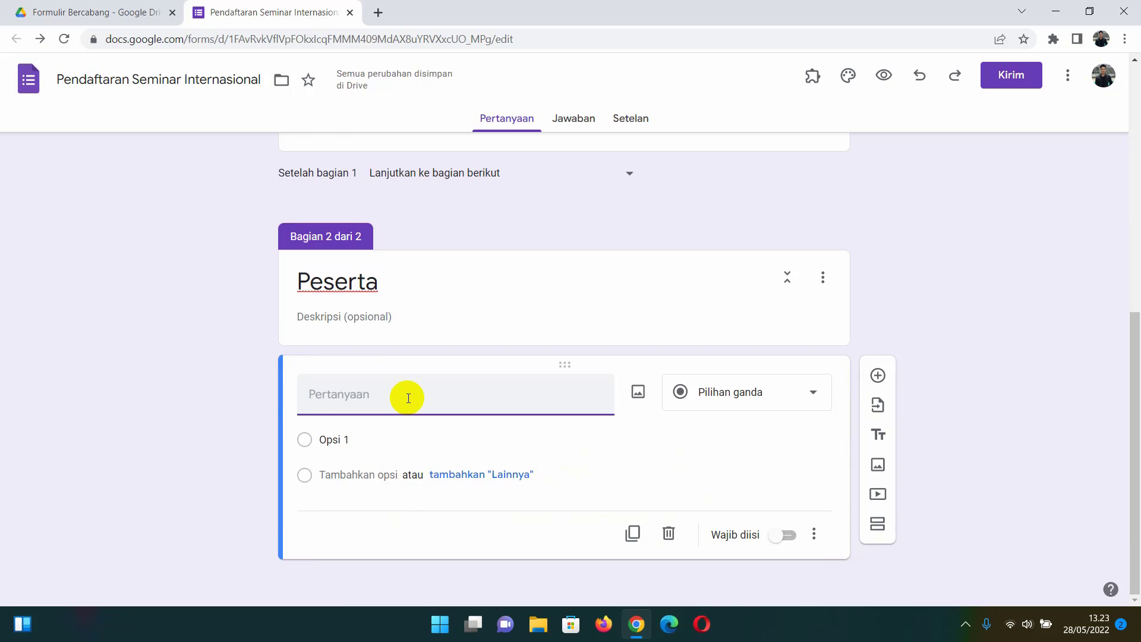
{"action": "type", "text": "Upload Bukti Pembayaran"}
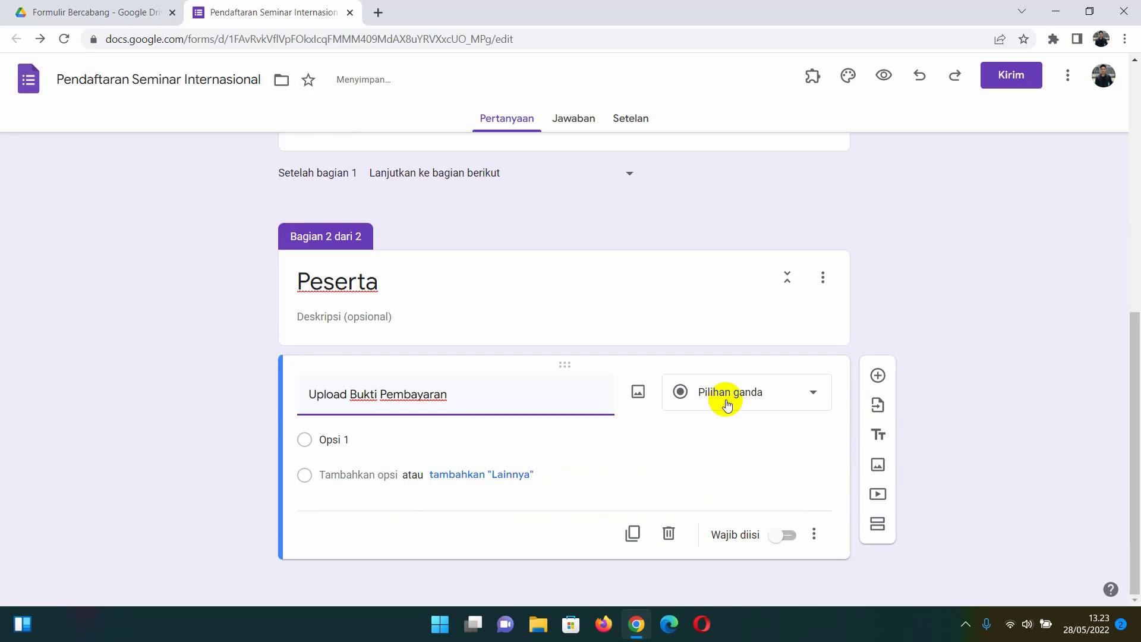
- Make Upload Bukti Pembayaran a file-upload question that accepts only Gambar files
{"action": "left_click", "coordinate": [727, 404]}
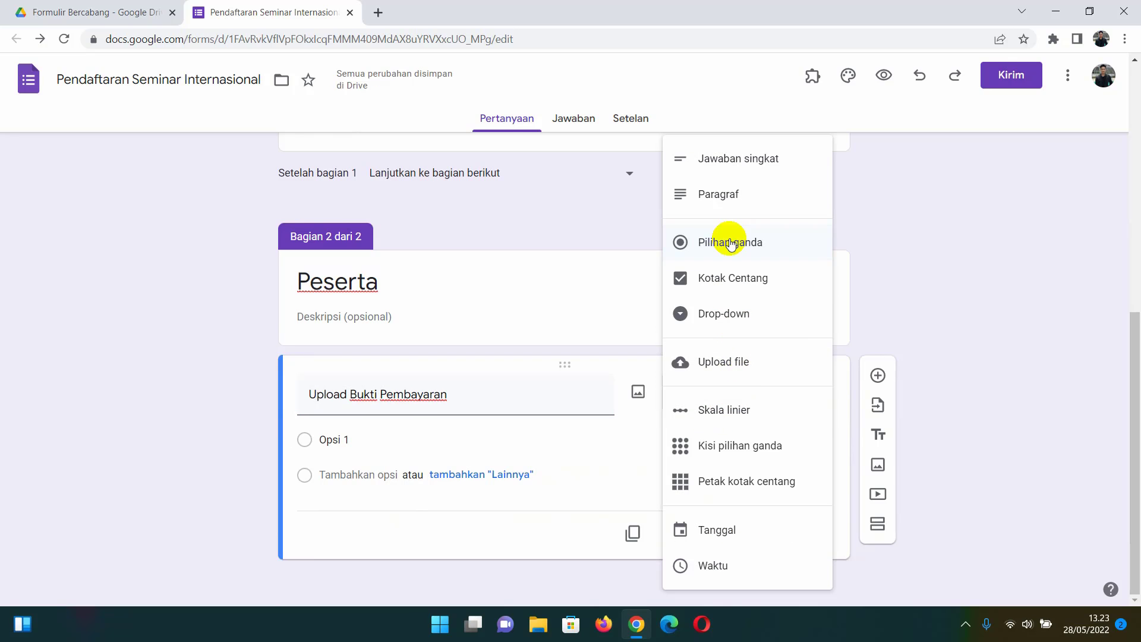
{"action": "left_click", "coordinate": [741, 363]}
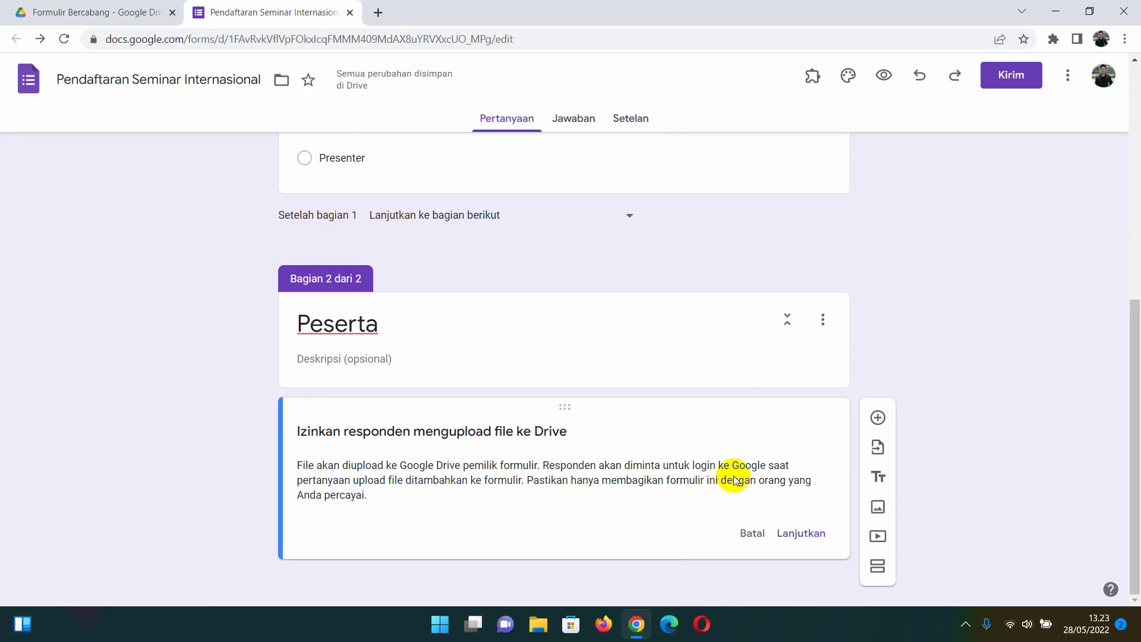
{"action": "left_click", "coordinate": [802, 534]}
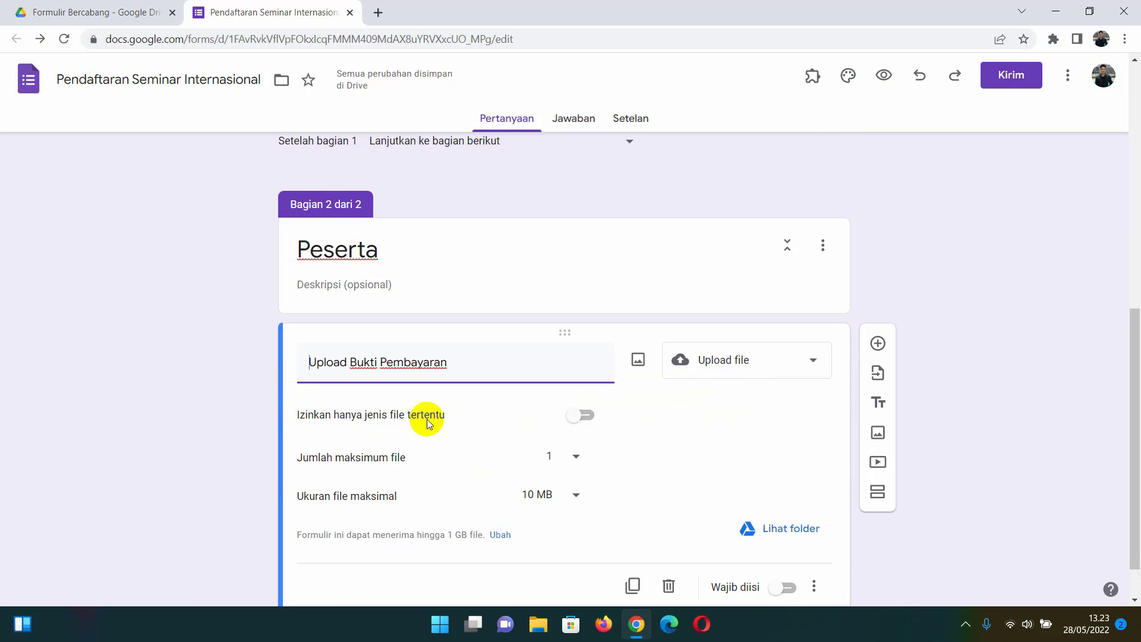
{"action": "left_click", "coordinate": [593, 422]}
{"action": "scroll", "coordinate": [522, 434], "scroll_direction": "down", "scroll_amount": 1}
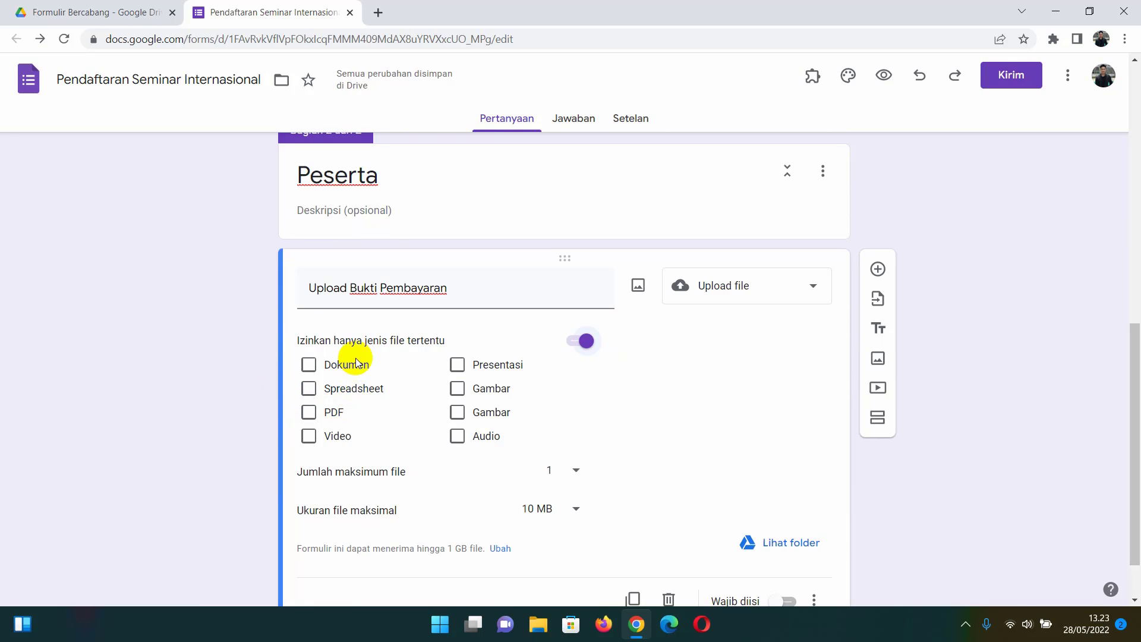
{"action": "left_click", "coordinate": [459, 390]}
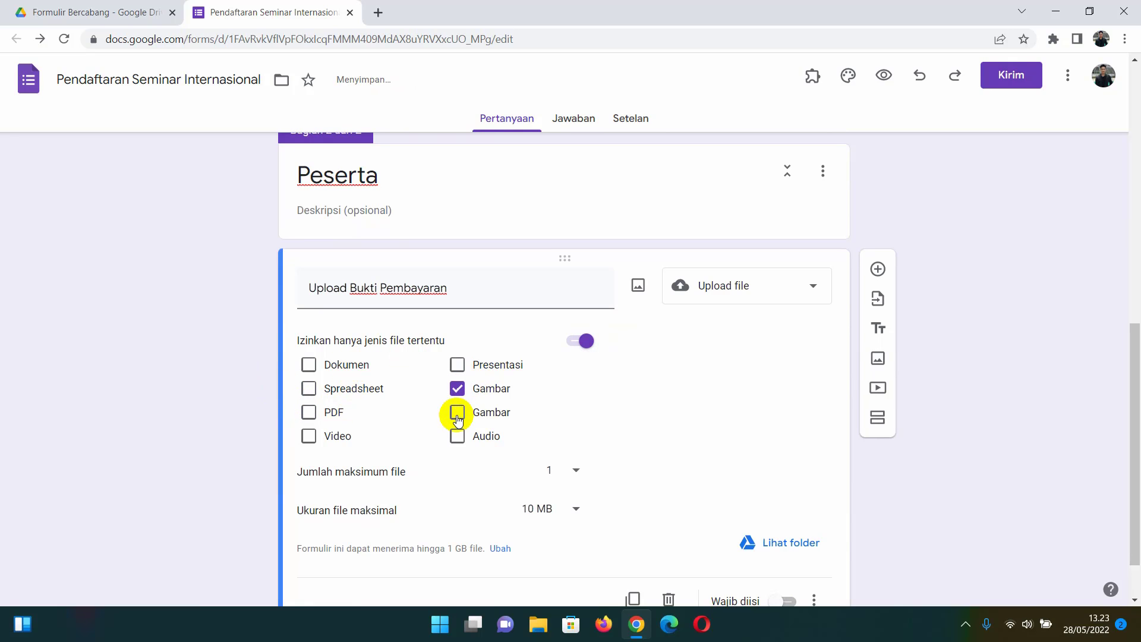
{"action": "left_click", "coordinate": [458, 412]}
- Give it the description 'Upload dalam bentuk Gambar' and make it required
{"action": "scroll", "coordinate": [493, 416], "scroll_direction": "down", "scroll_amount": 1}
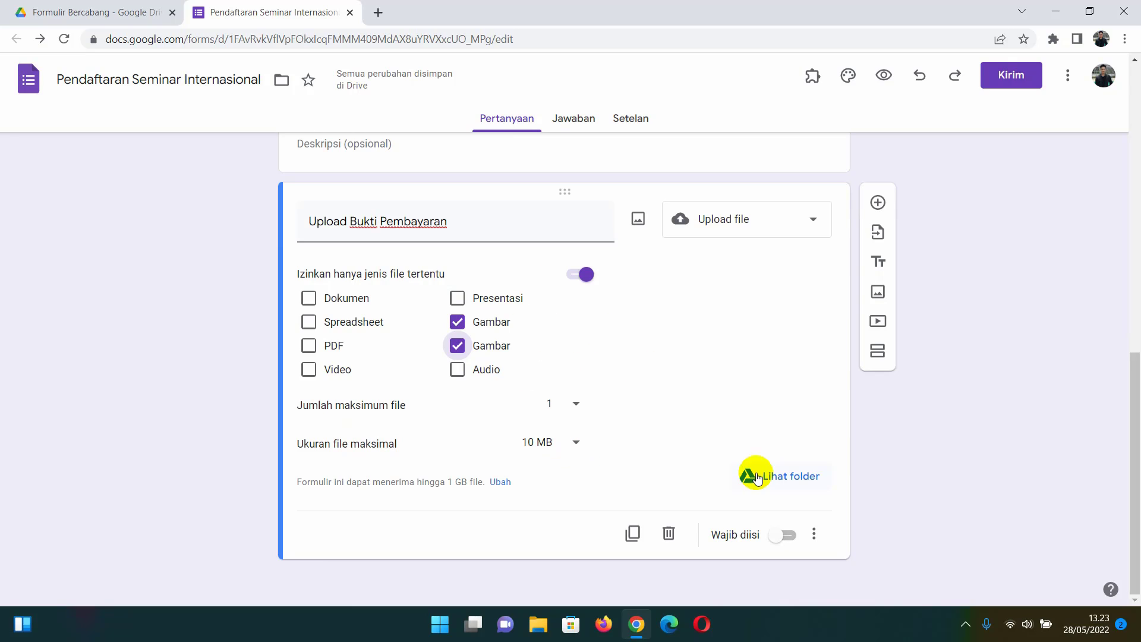
{"action": "left_click", "coordinate": [808, 533]}
{"action": "left_click", "coordinate": [815, 526]}
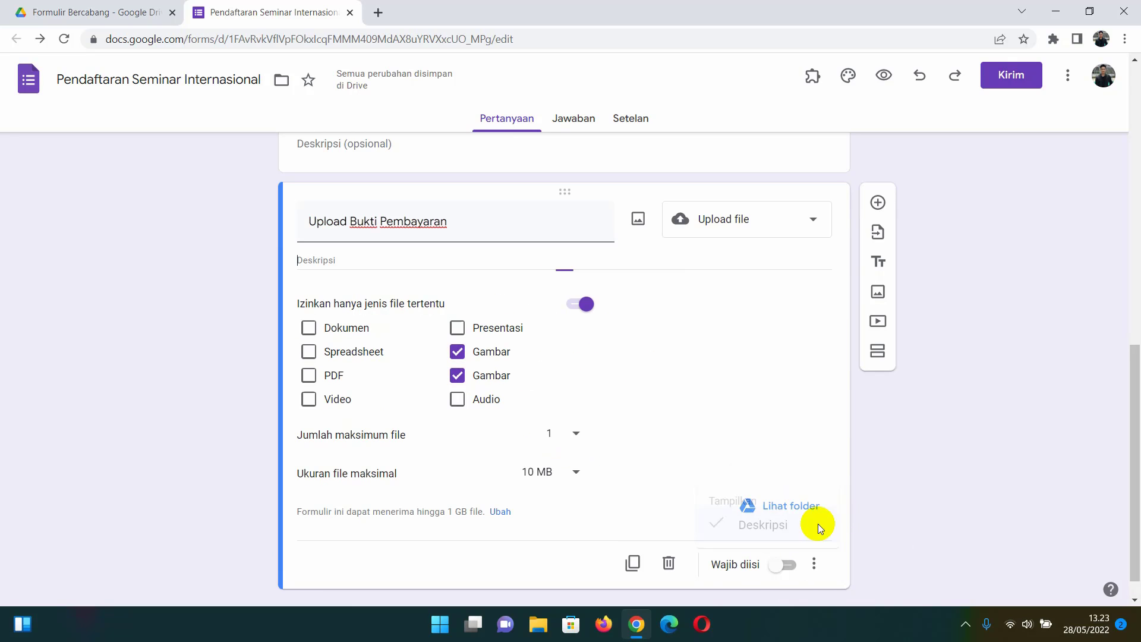
{"action": "left_click", "coordinate": [373, 255]}
{"action": "type", "text": "Upload dalam ben"}
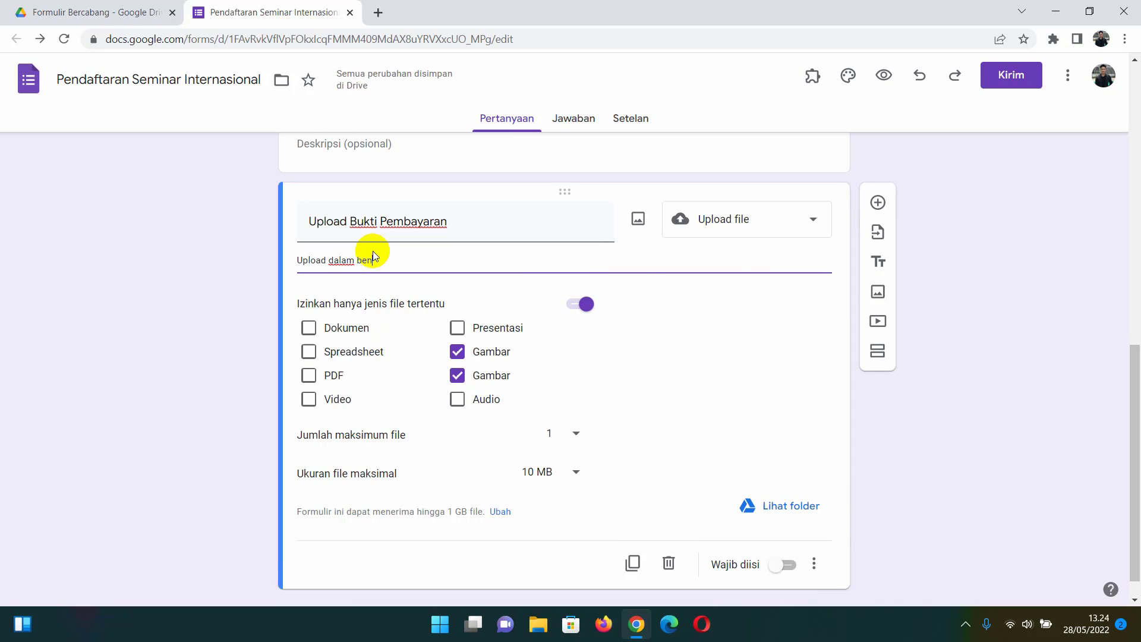
{"action": "type", "text": "tuk Jp"}
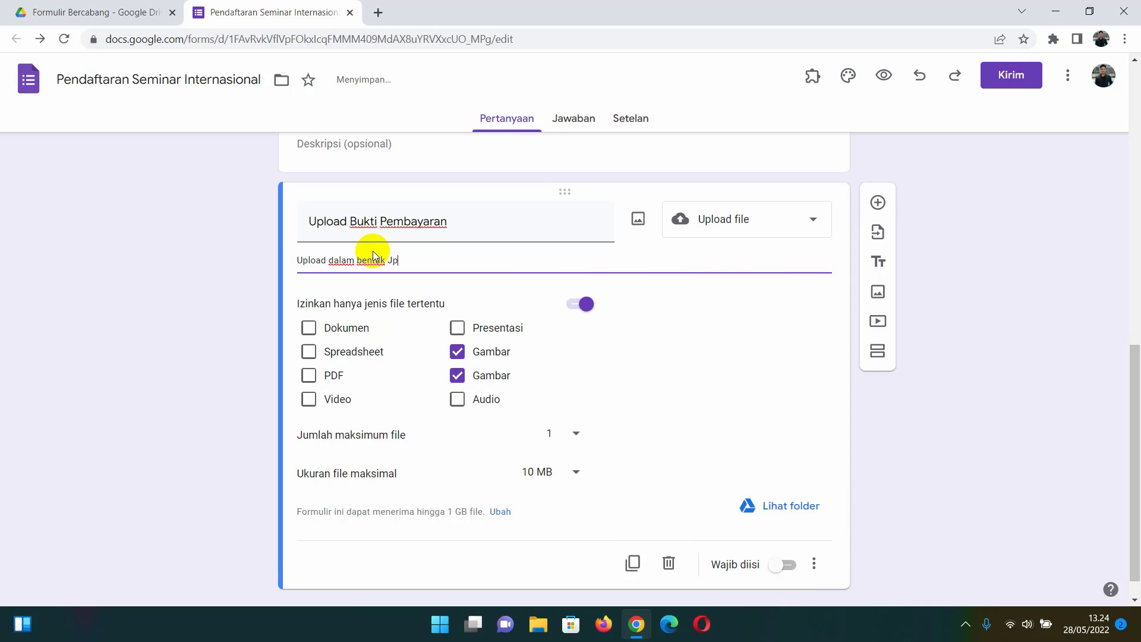
{"action": "key", "text": "BackSpace"}
{"action": "key", "text": "BackSpace"}
{"action": "type", "text": "Gambar"}
{"action": "left_click", "coordinate": [230, 403]}
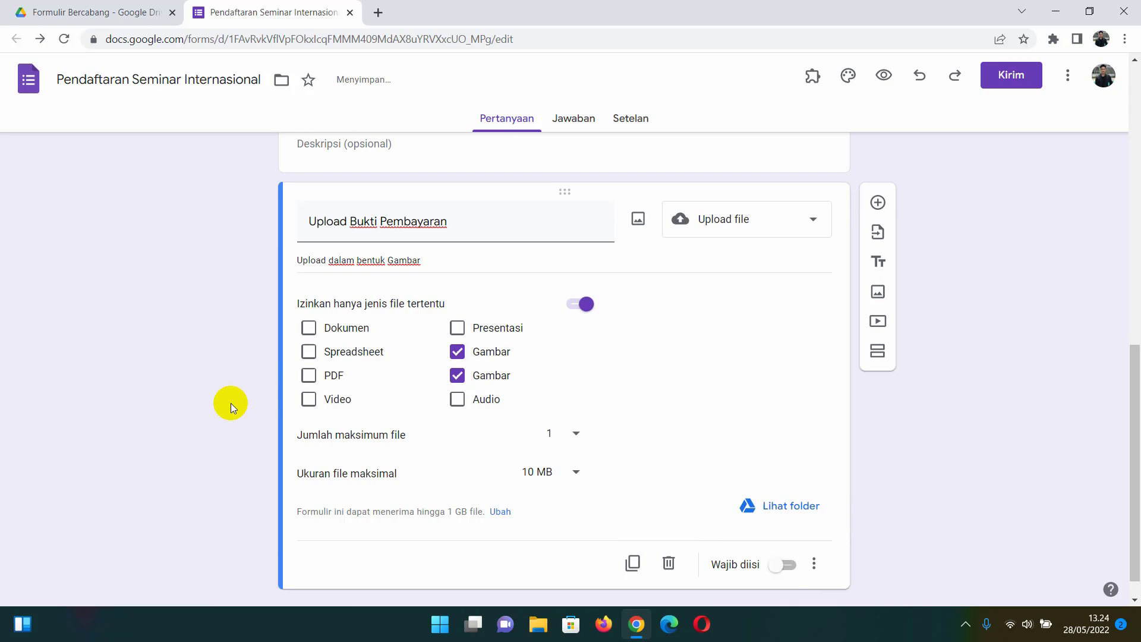
{"action": "left_click", "coordinate": [787, 570]}
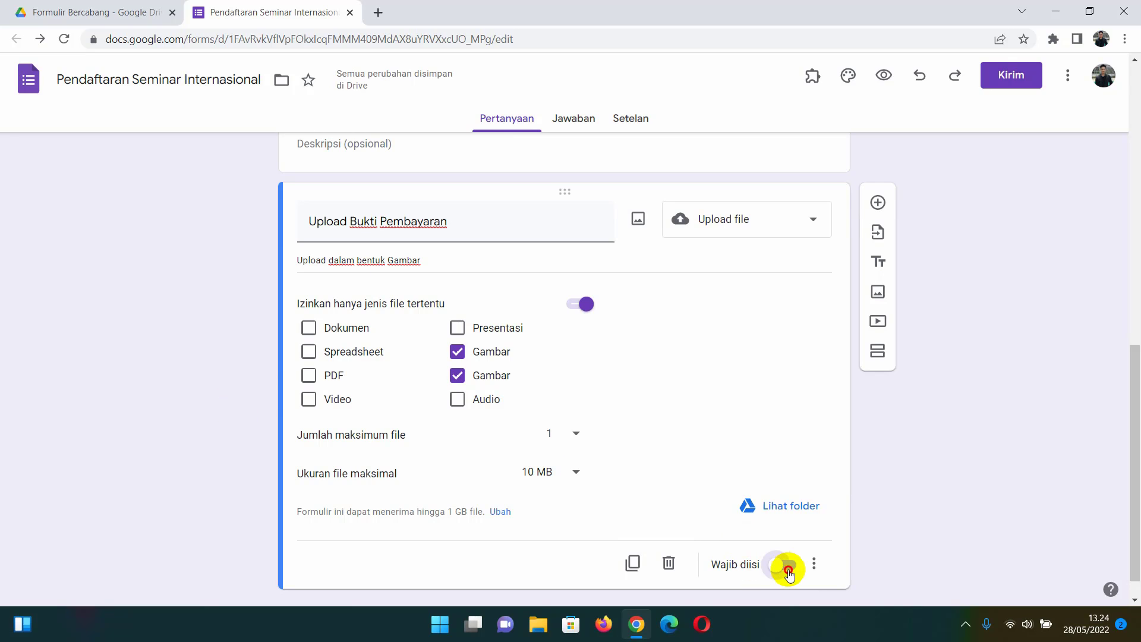
{"action": "scroll", "coordinate": [855, 416], "scroll_direction": "up", "scroll_amount": 1}
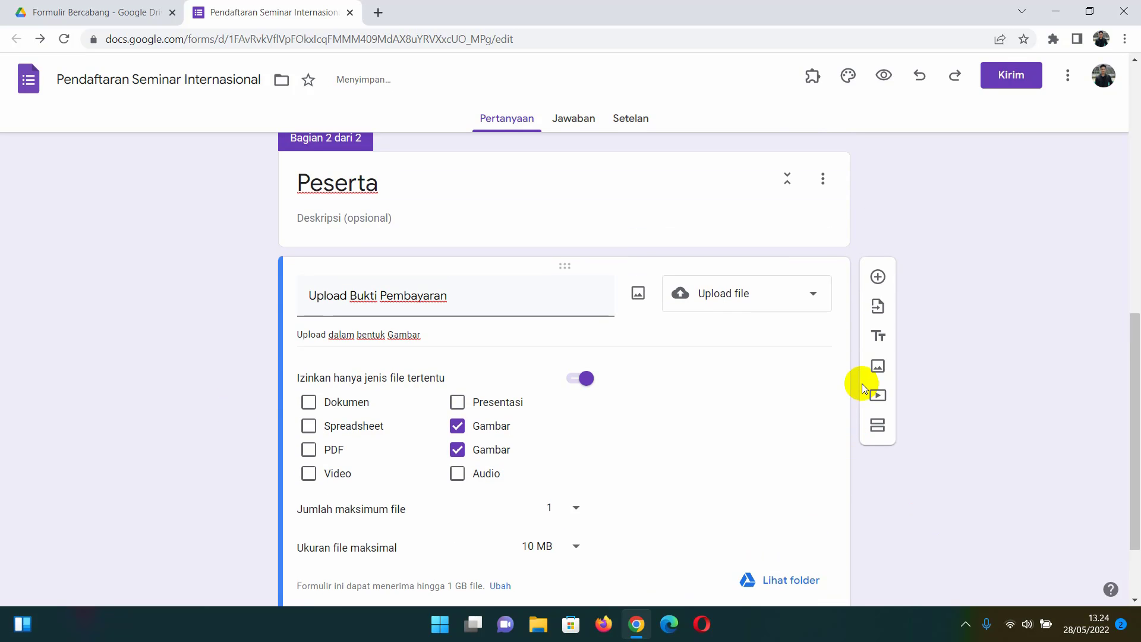
{"action": "scroll", "coordinate": [862, 383], "scroll_direction": "down", "scroll_amount": 1}
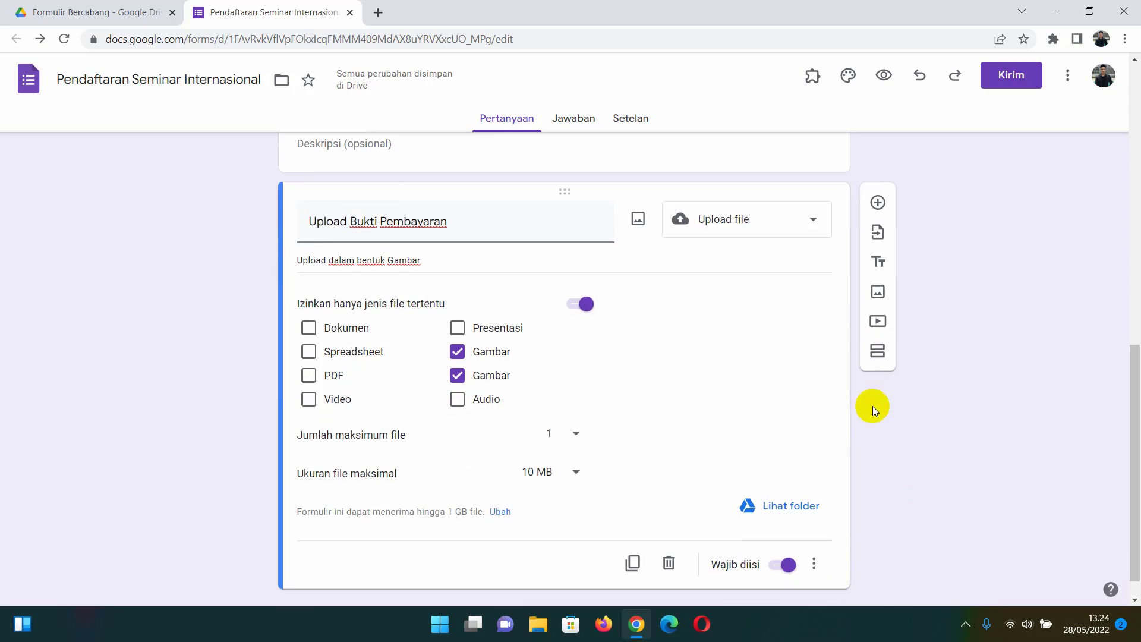
- Add a third section titled Presenter
{"action": "left_click", "coordinate": [877, 353]}
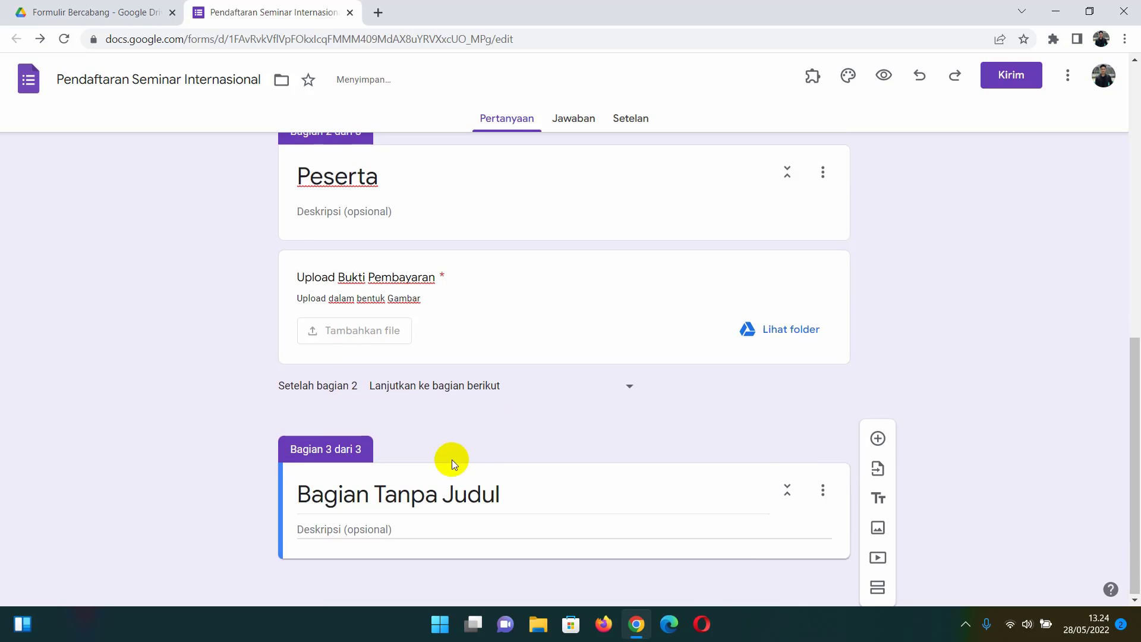
{"action": "left_click", "coordinate": [454, 493]}
{"action": "key", "text": "ctrl+a"}
{"action": "type", "text": "P"}
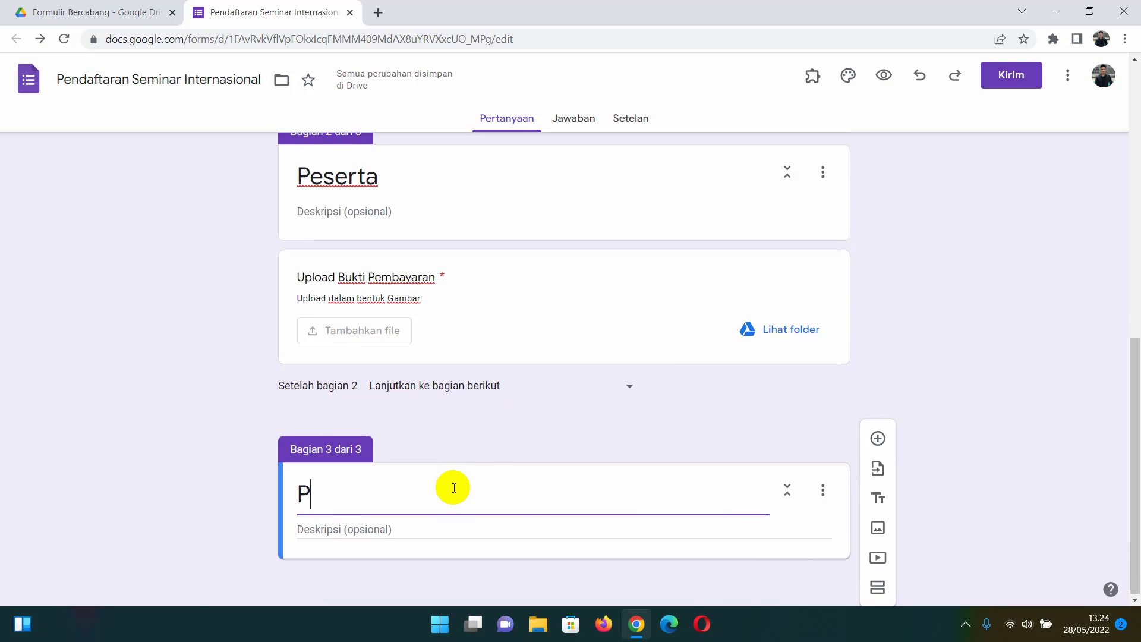
{"action": "type", "text": "resenter"}
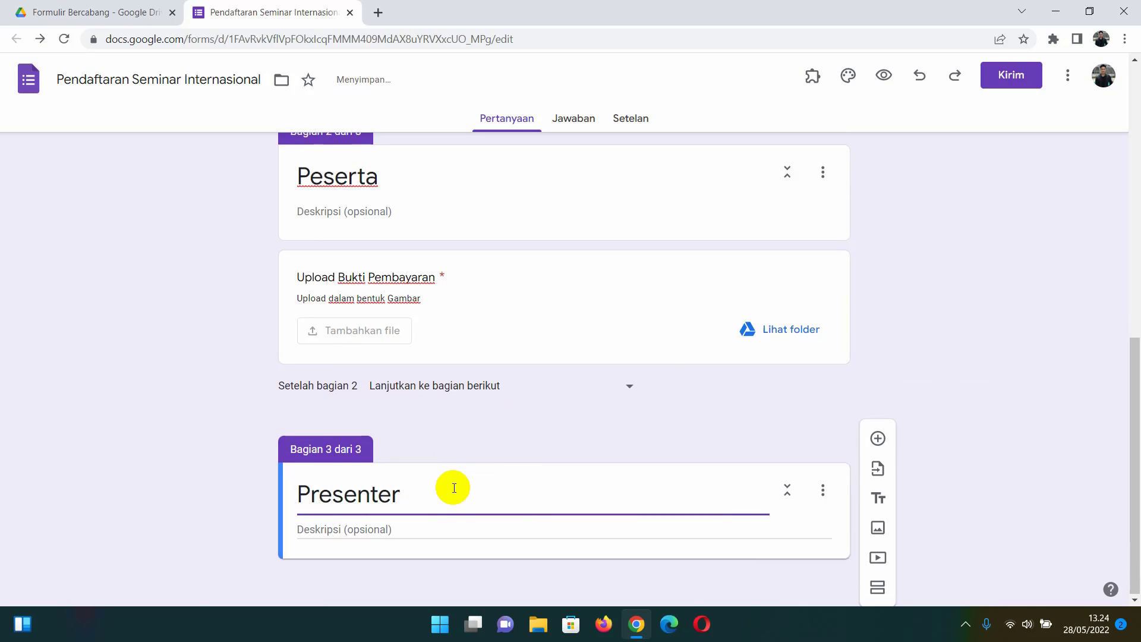
- Add a required Paragraf question titled 'Abstrack' to the Presenter section
{"action": "left_click", "coordinate": [877, 439]}
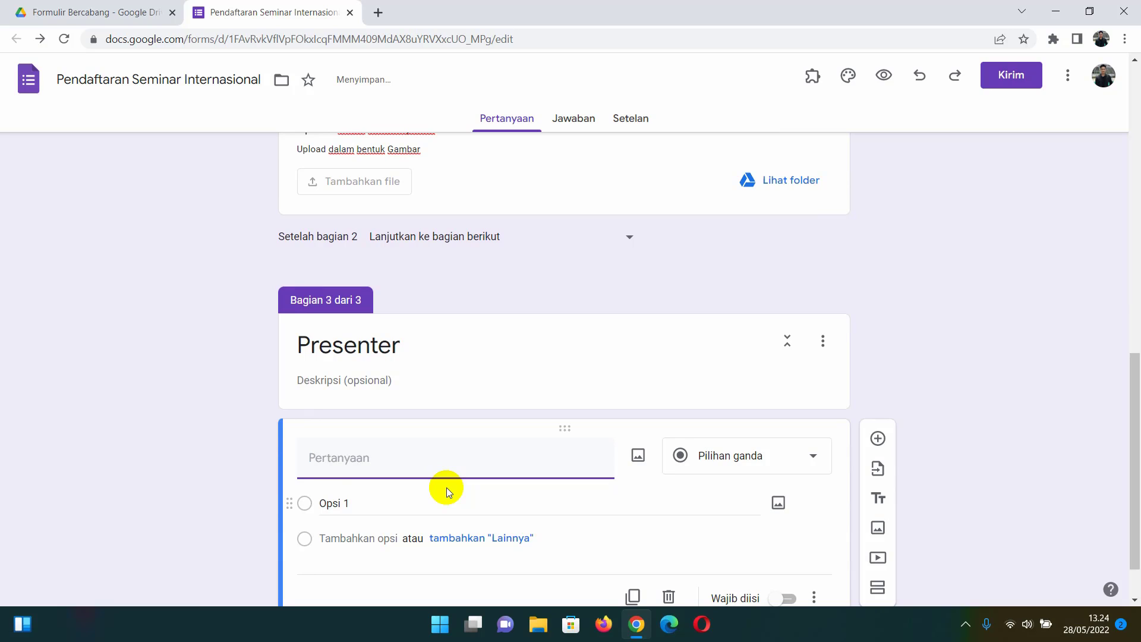
{"action": "type", "text": "Abstrack"}
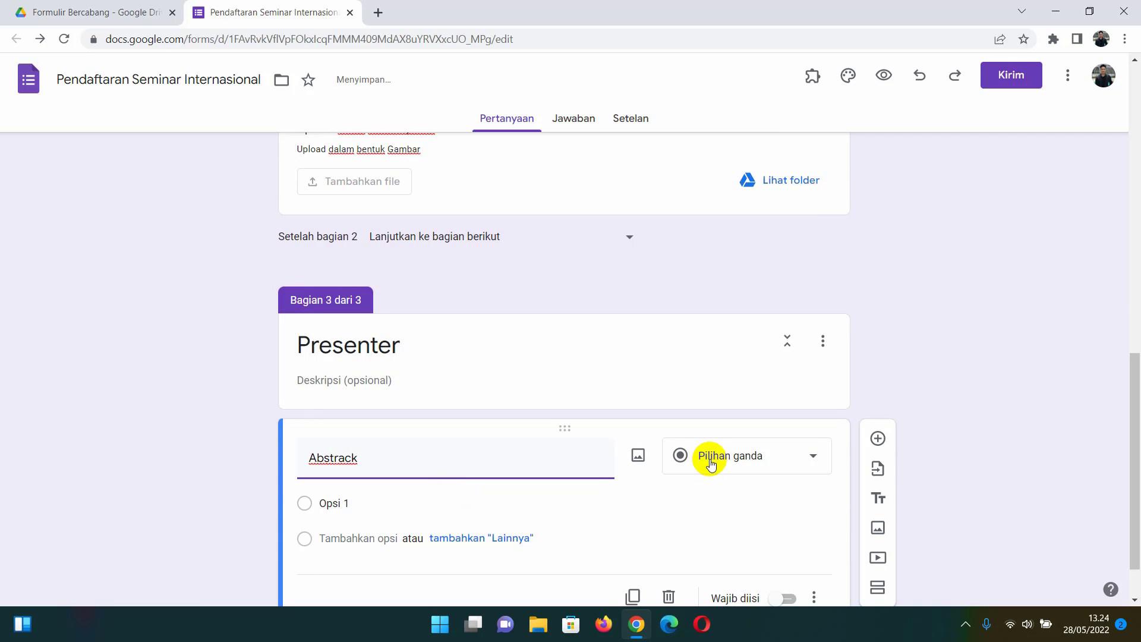
{"action": "left_click", "coordinate": [711, 463]}
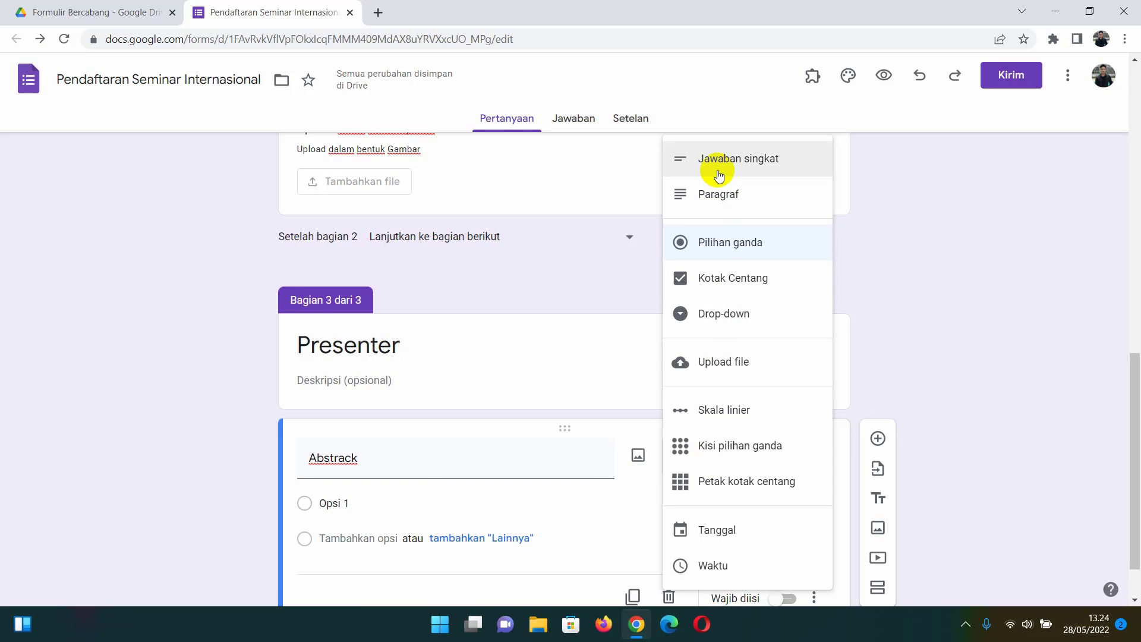
{"action": "left_click", "coordinate": [720, 192]}
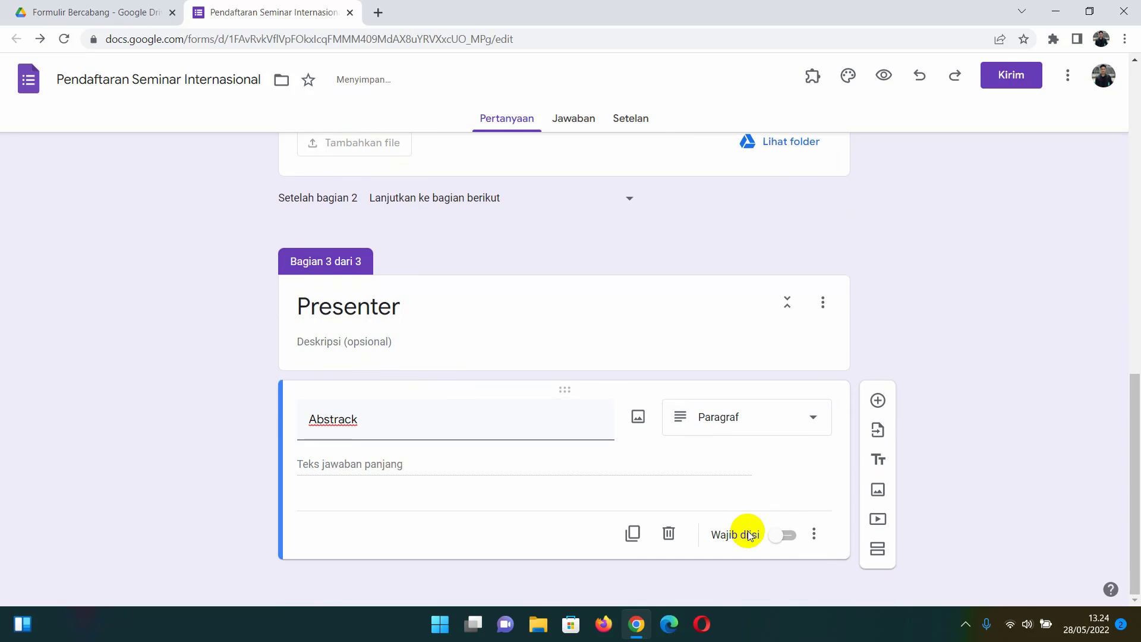
{"action": "left_click", "coordinate": [779, 536]}
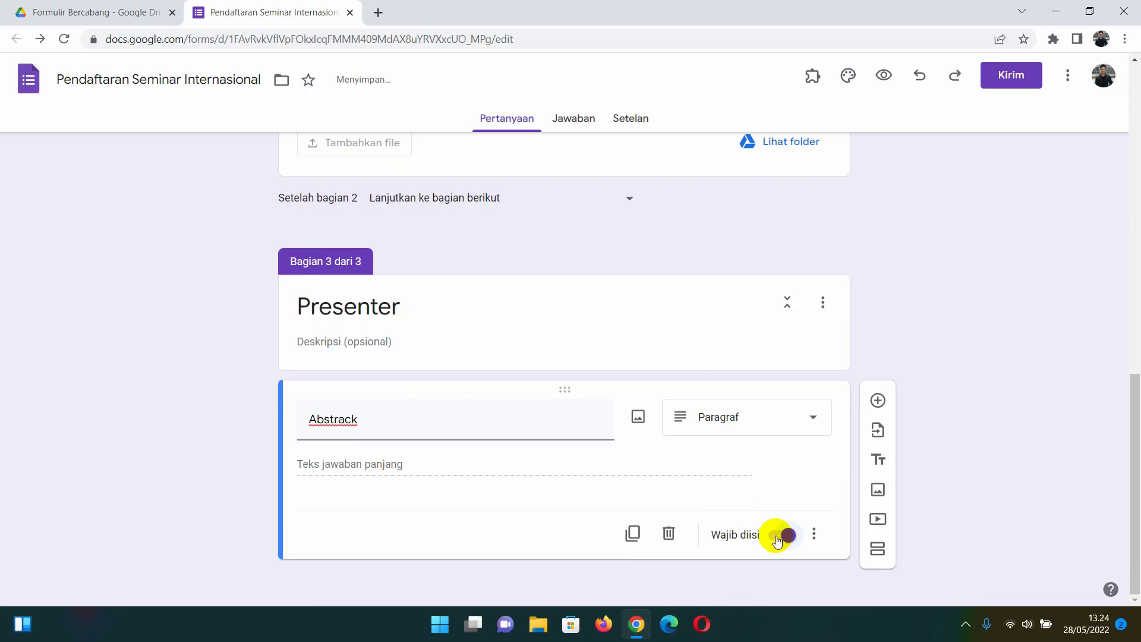
- Add an 'Upload Full Paper' file-upload question restricted to Dokumen and PDF files
{"action": "left_click", "coordinate": [879, 400]}
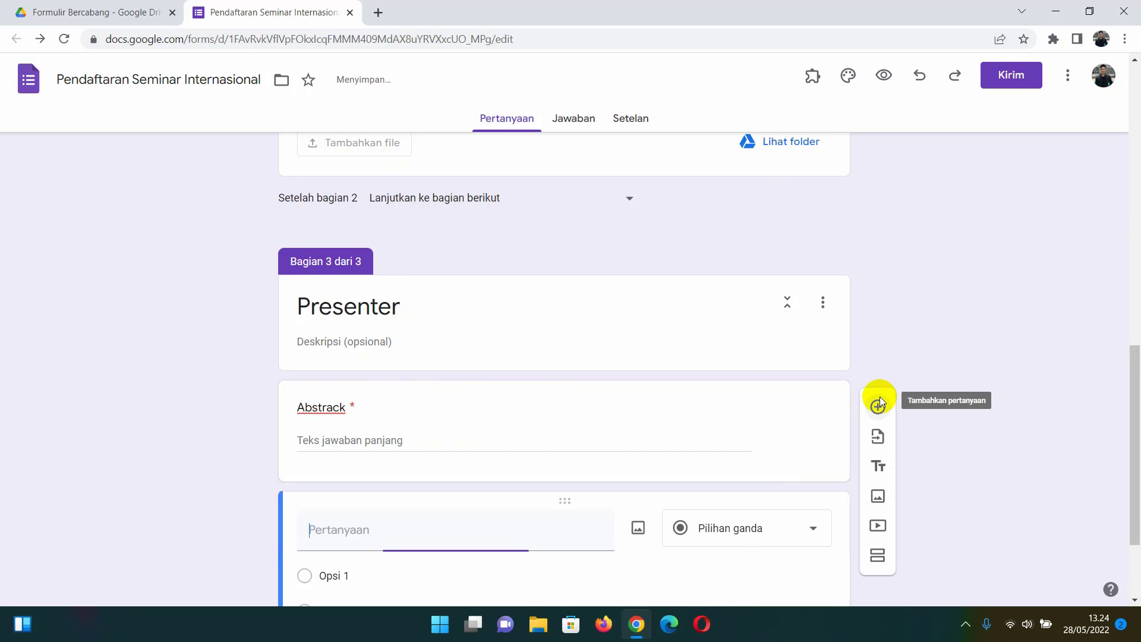
{"action": "type", "text": "U"}
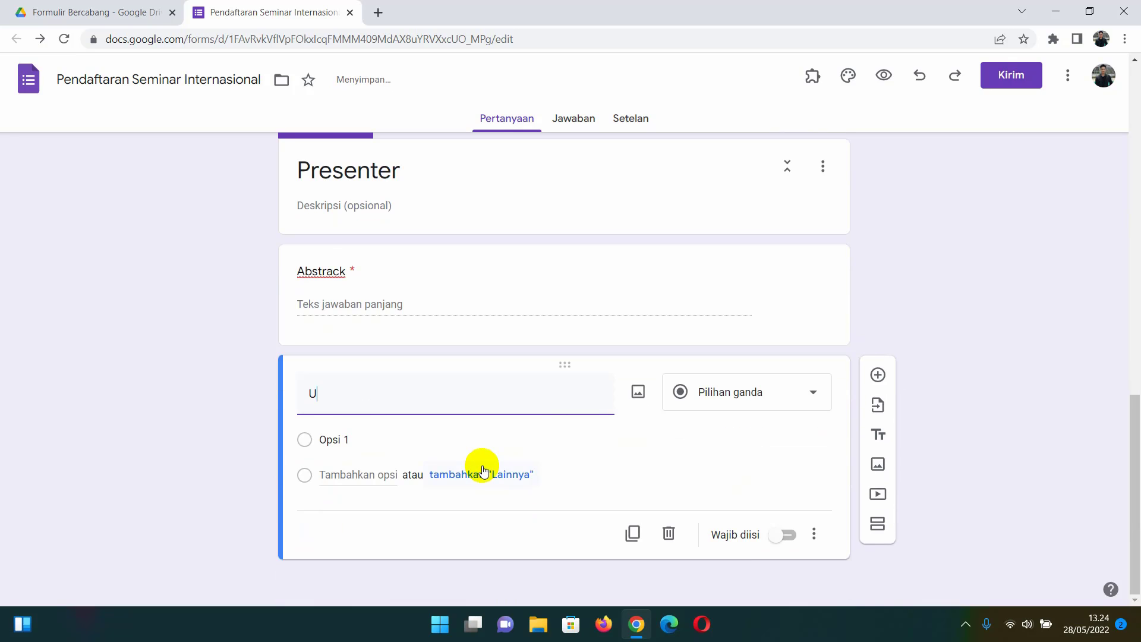
{"action": "type", "text": "pload Full Paper"}
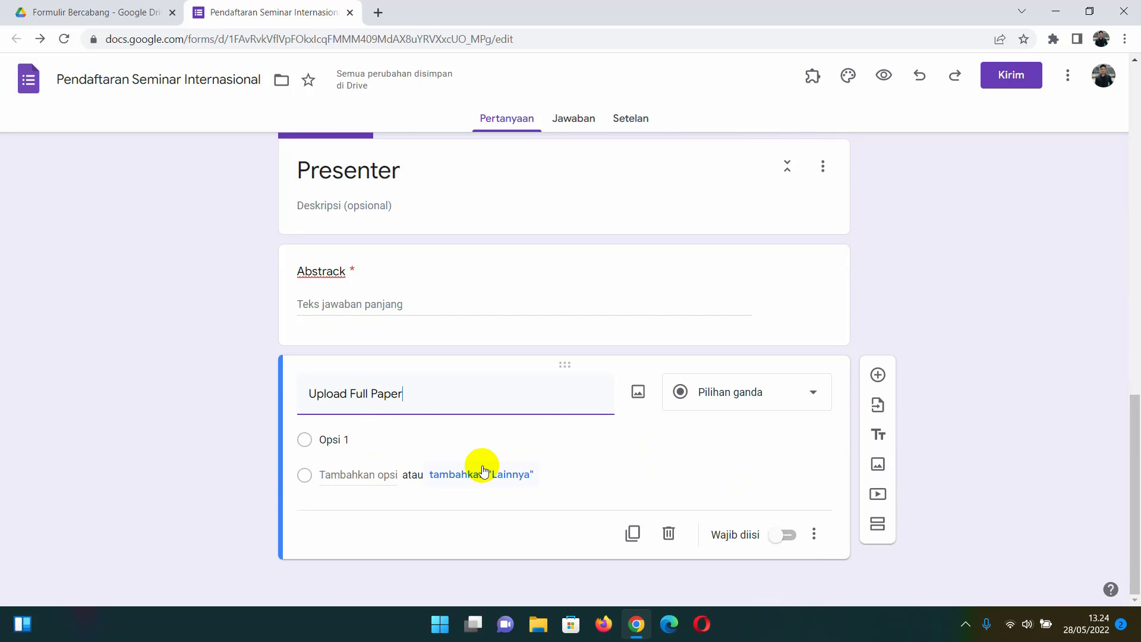
{"action": "left_click", "coordinate": [716, 404]}
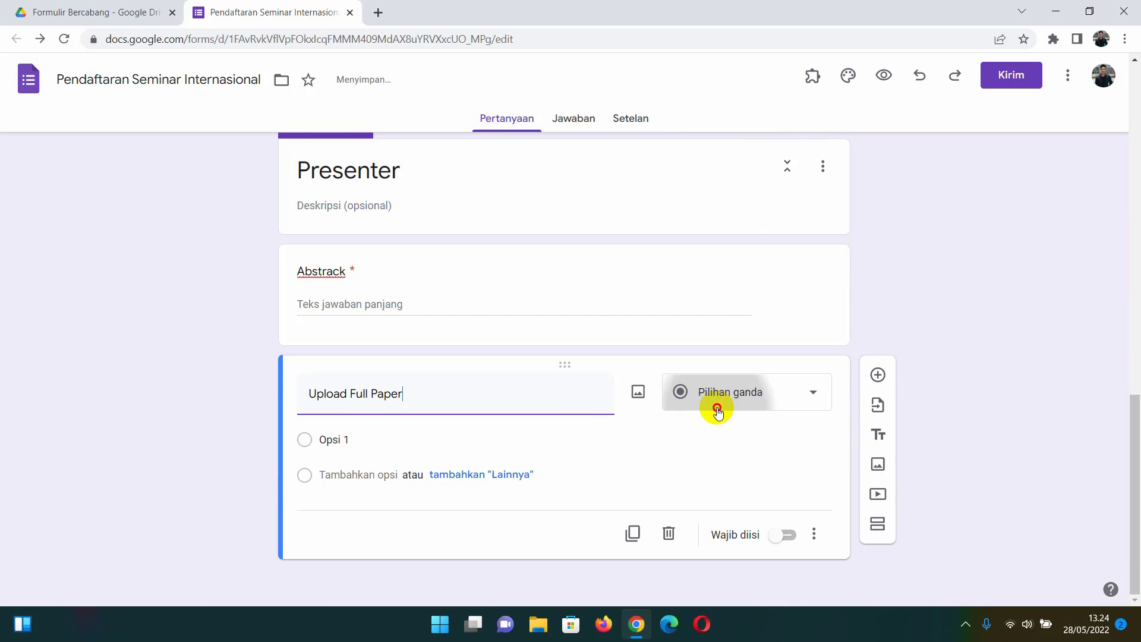
{"action": "left_click", "coordinate": [710, 362]}
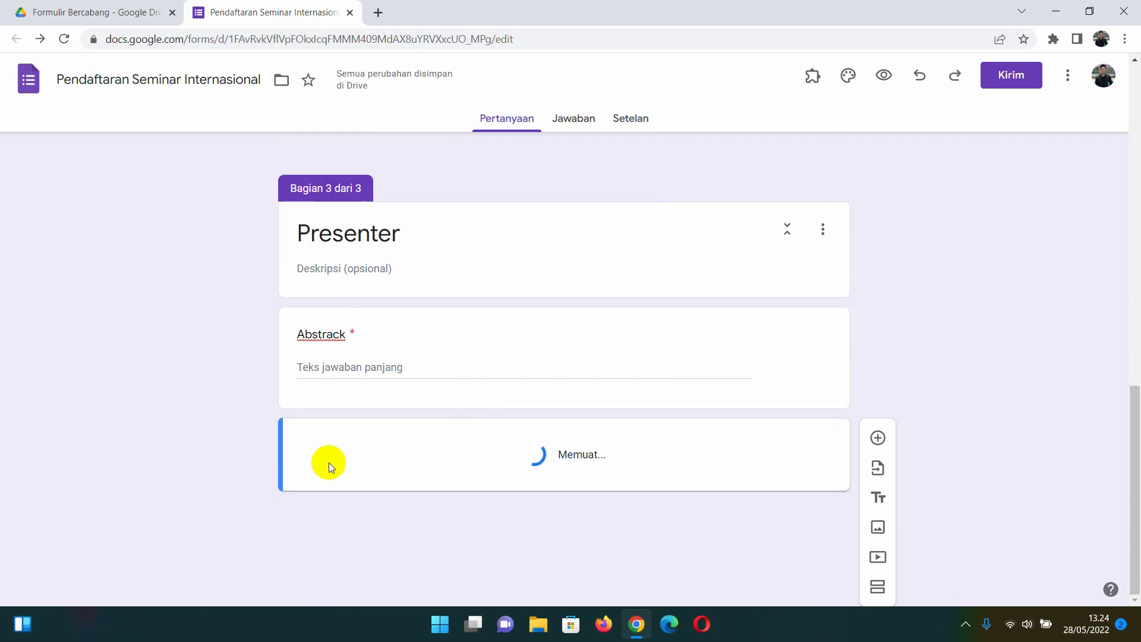
{"action": "scroll", "coordinate": [472, 450], "scroll_direction": "down", "scroll_amount": 2}
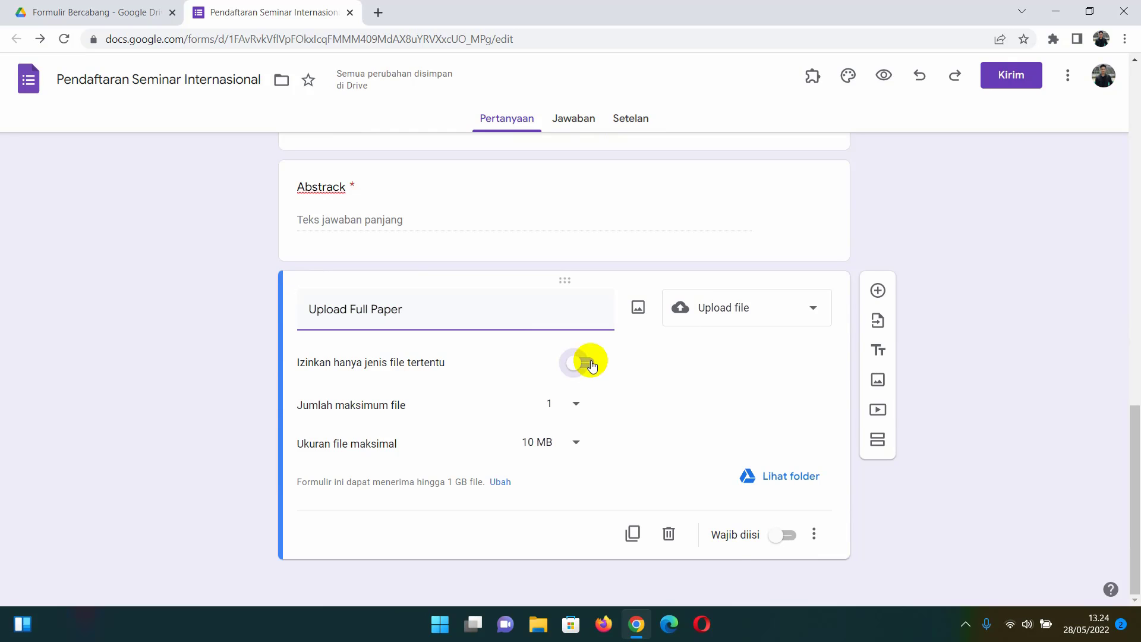
{"action": "left_click", "coordinate": [587, 362]}
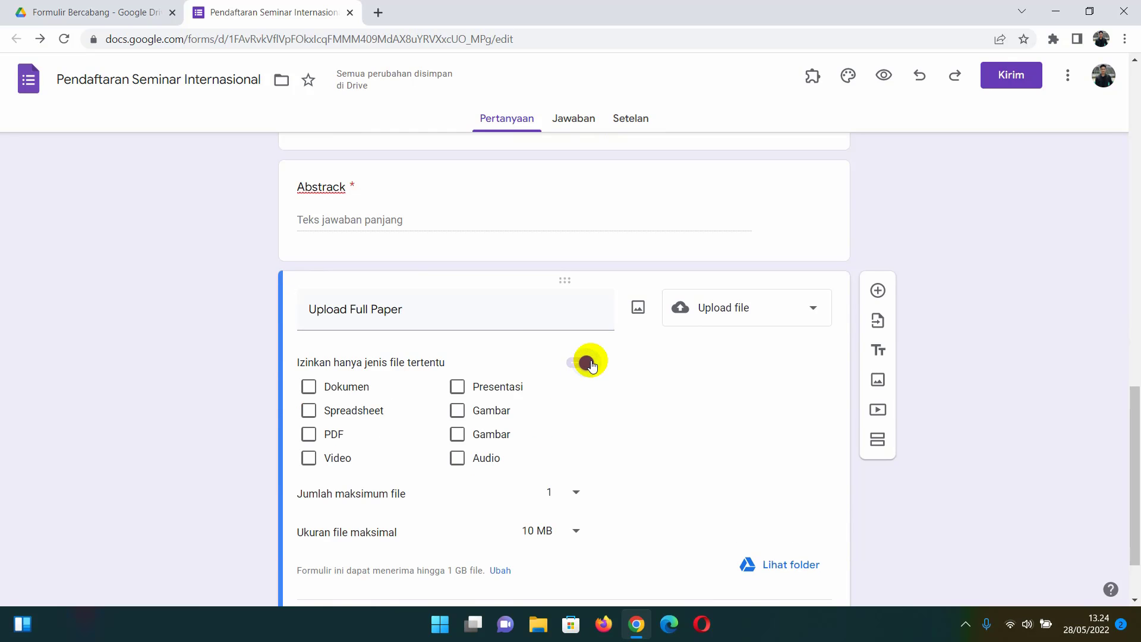
{"action": "left_click", "coordinate": [309, 388]}
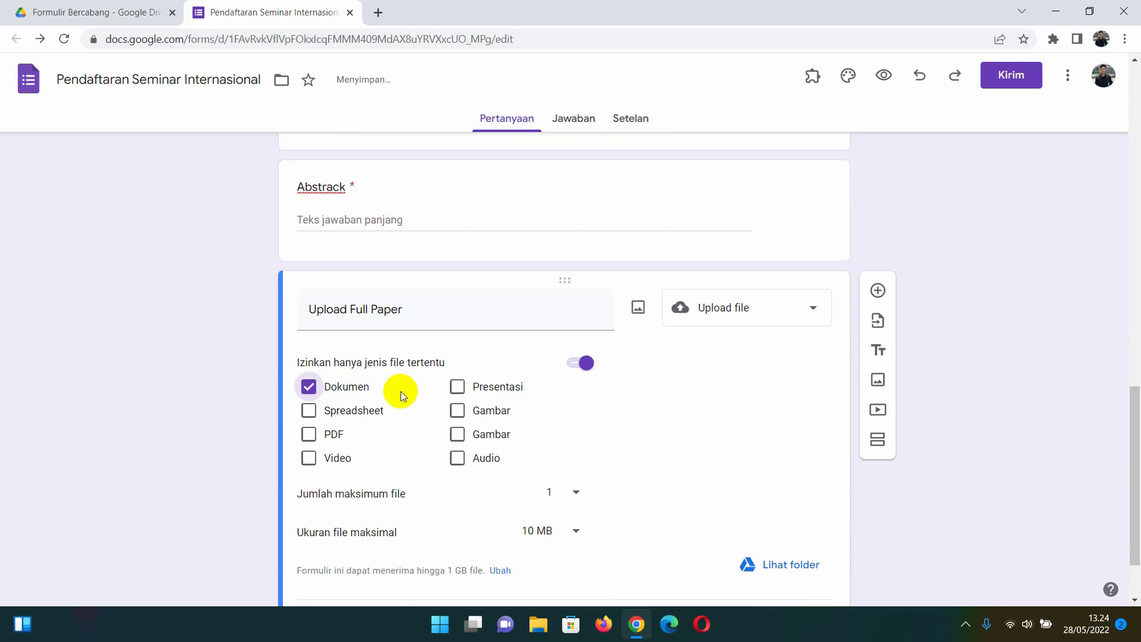
{"action": "left_click", "coordinate": [309, 434]}
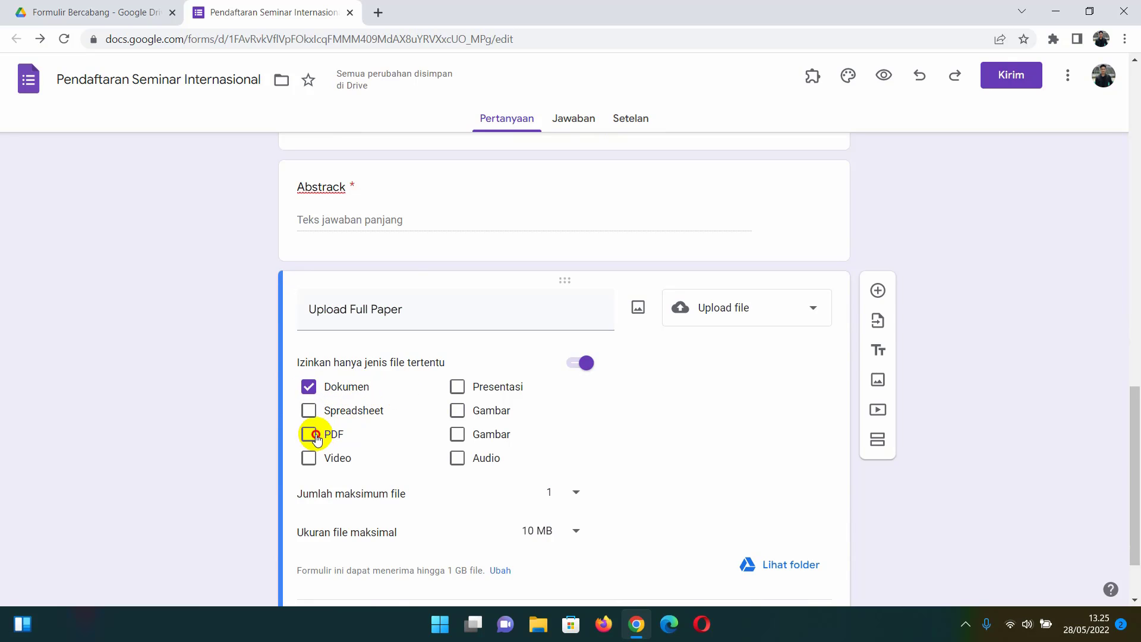
- Make it required and add the description 'File dalam bentuk dokumen/Pdf'
{"action": "scroll", "coordinate": [413, 420], "scroll_direction": "down", "scroll_amount": 1}
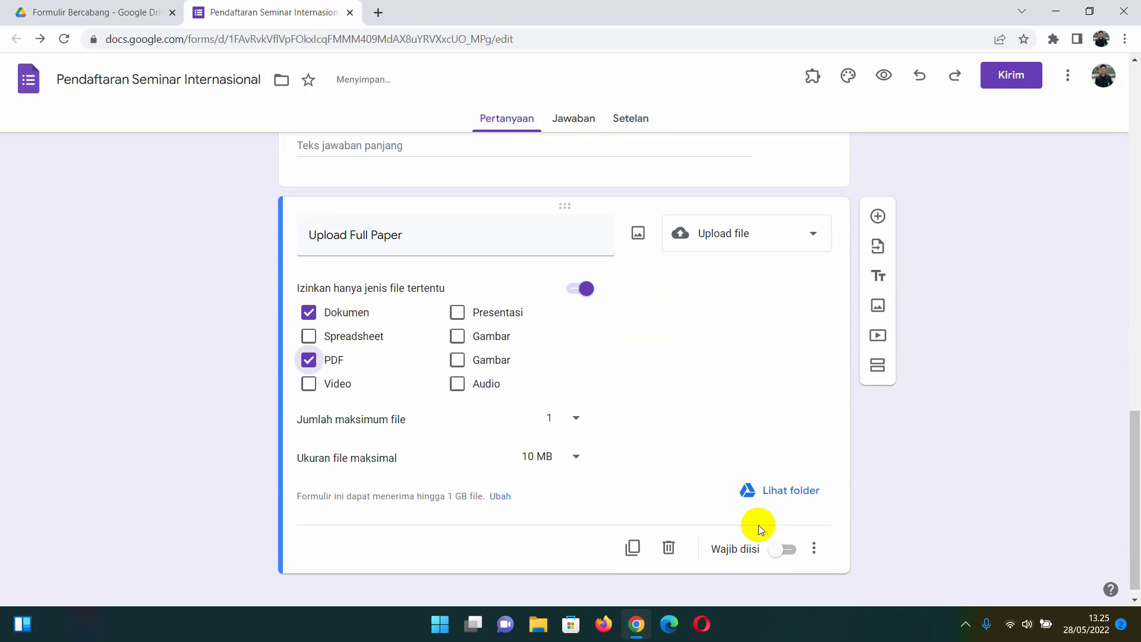
{"action": "left_click", "coordinate": [787, 554]}
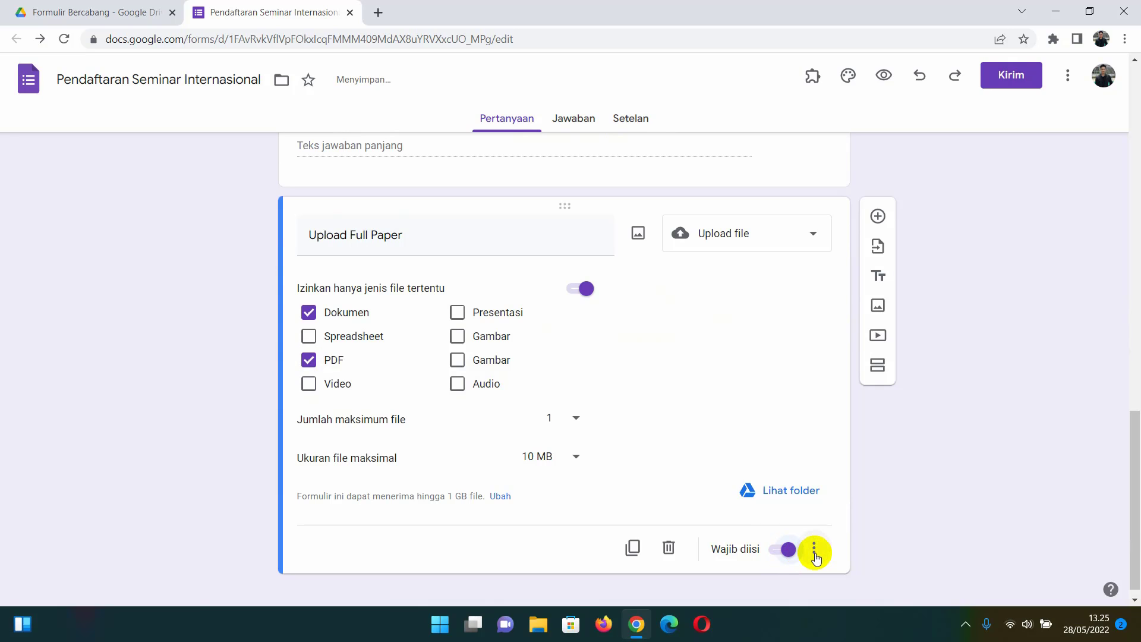
{"action": "left_click", "coordinate": [814, 553]}
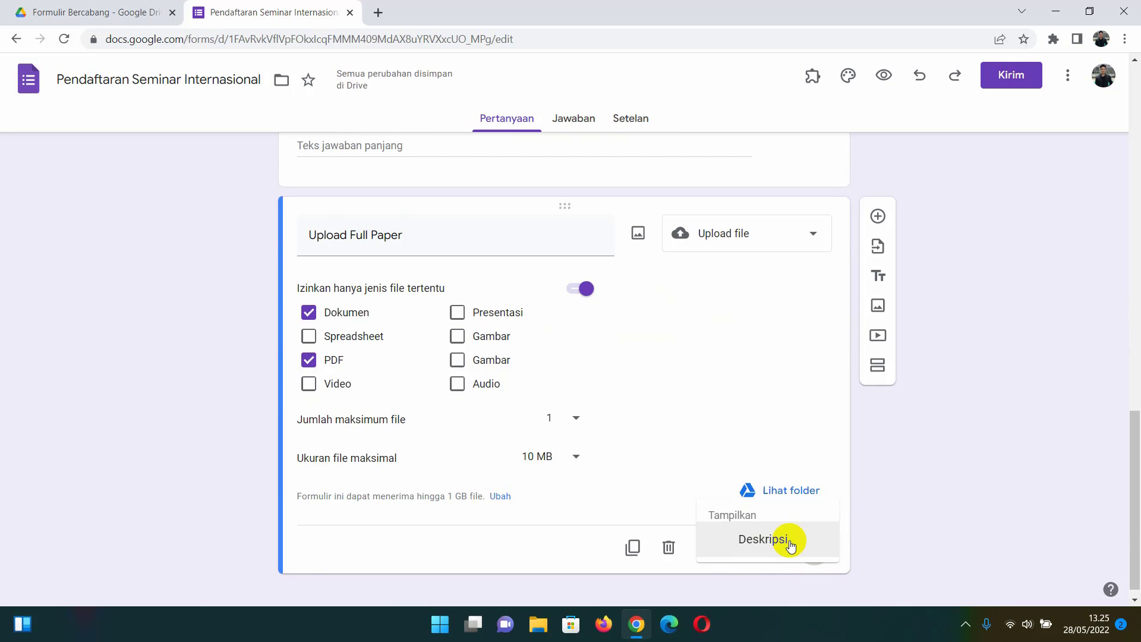
{"action": "left_click", "coordinate": [763, 540]}
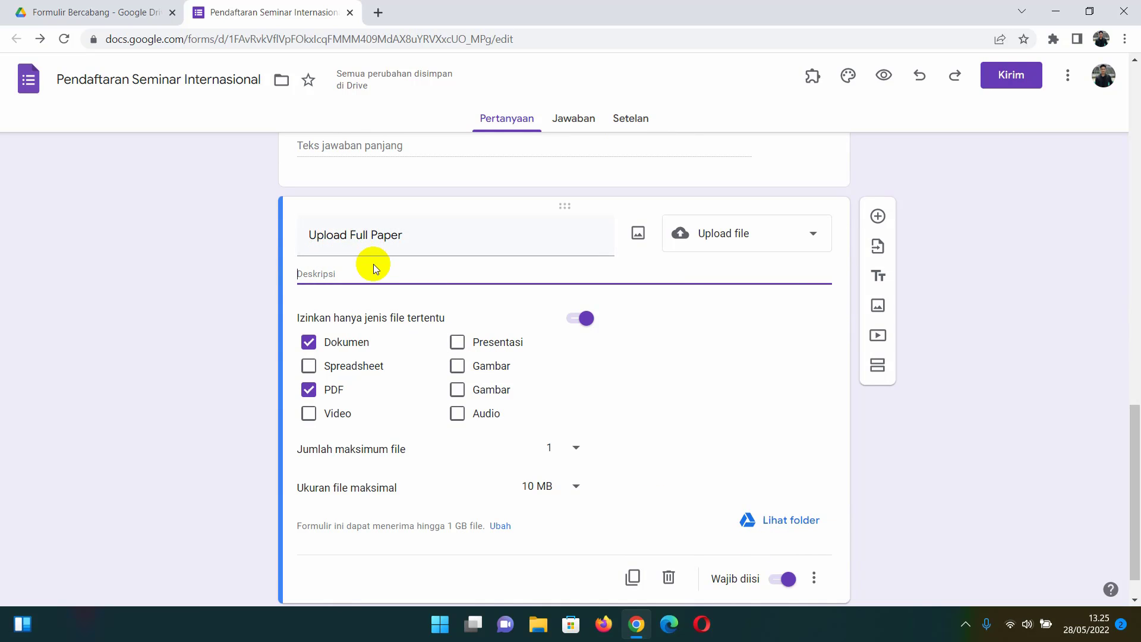
{"action": "type", "text": "File dalam b"}
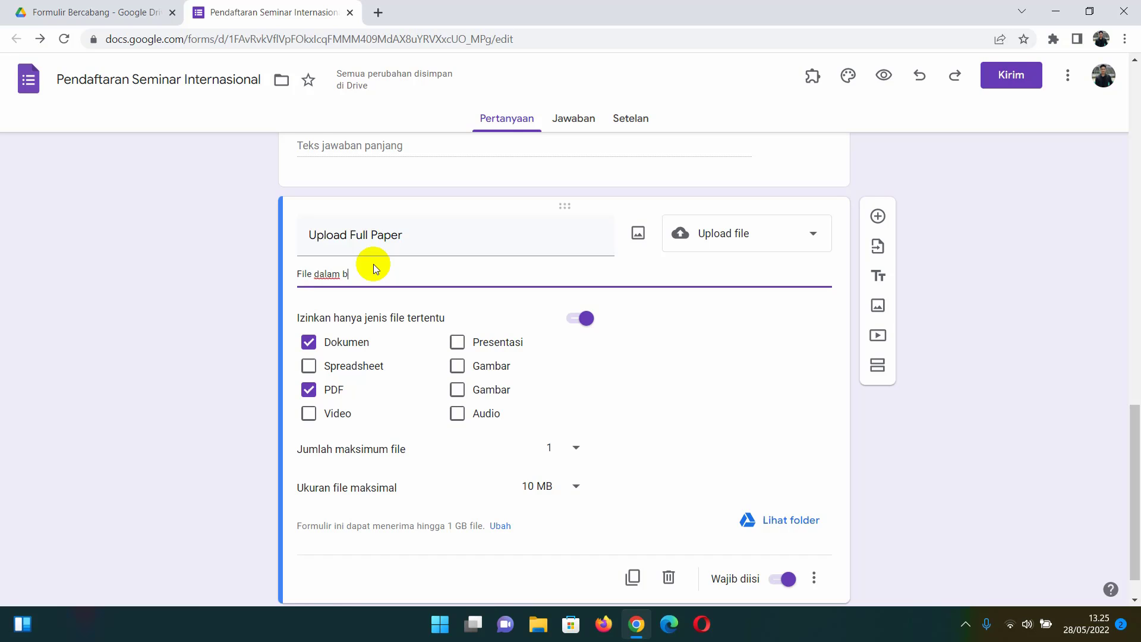
{"action": "type", "text": "entuk dokumen/Pdf"}
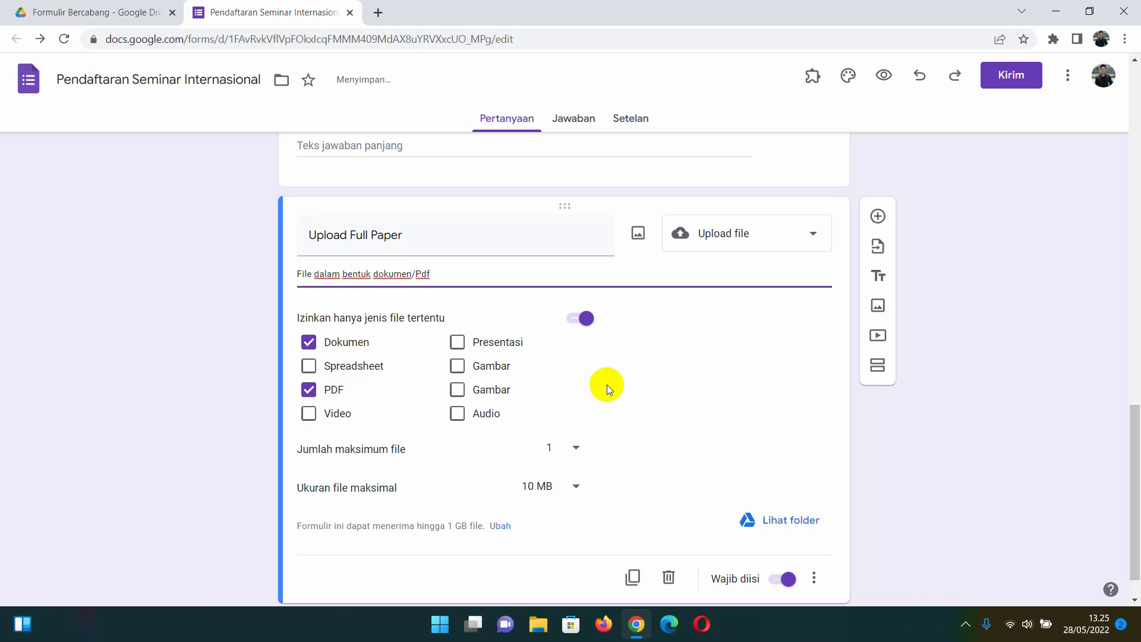
- Send the Status answer Peserta to Buka bagian 2 (Peserta)
{"action": "scroll", "coordinate": [729, 407], "scroll_direction": "up", "scroll_amount": 4}
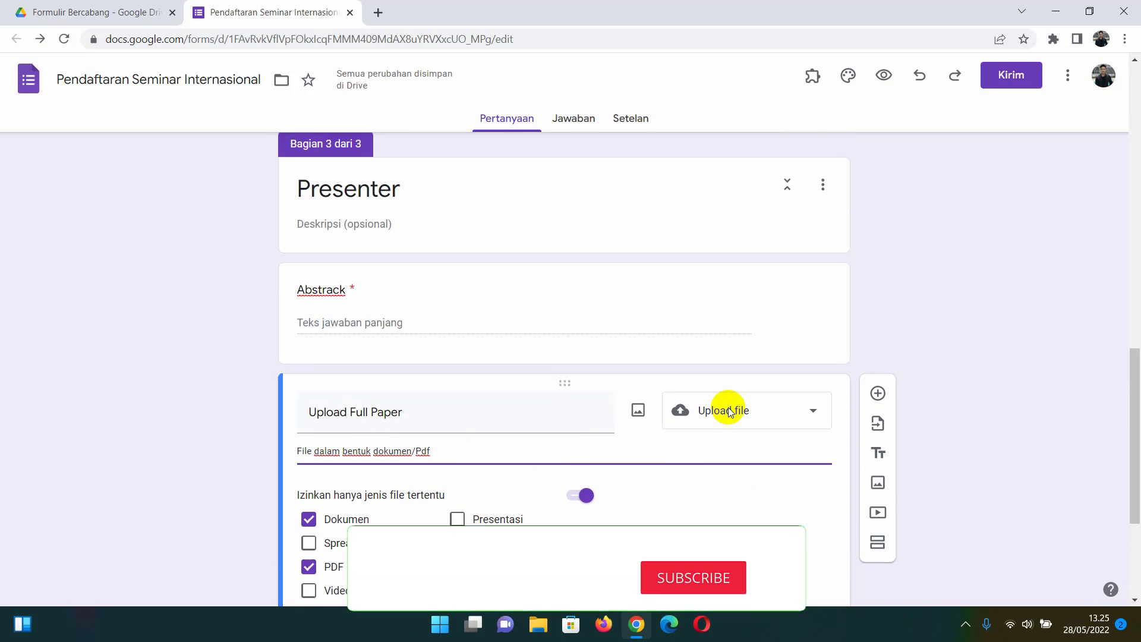
{"action": "scroll", "coordinate": [505, 348], "scroll_direction": "up", "scroll_amount": 3}
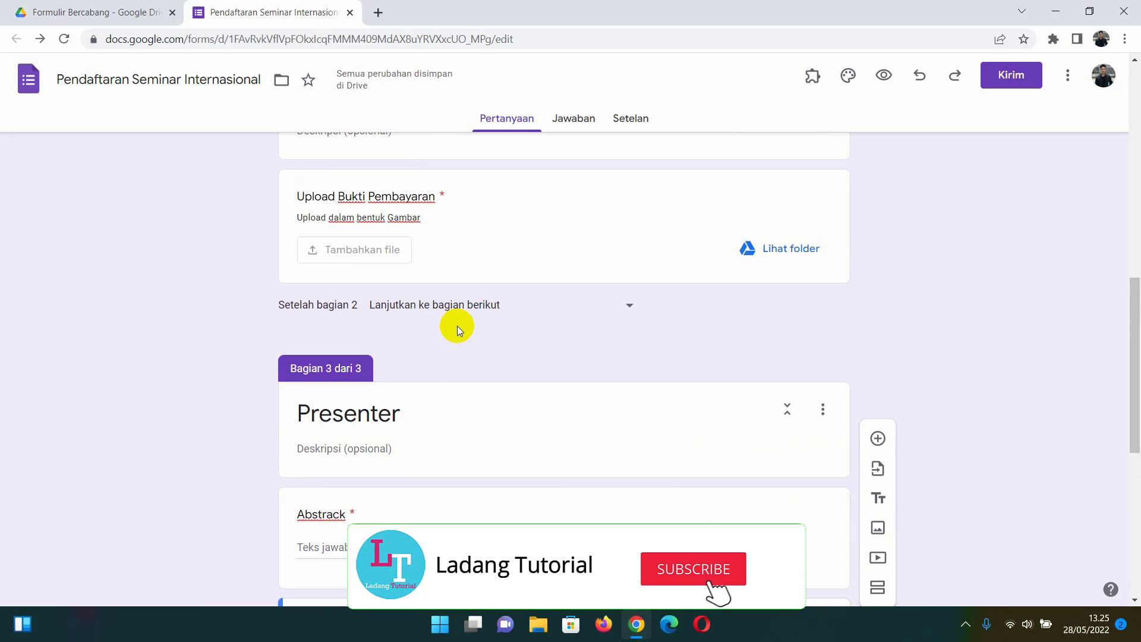
{"action": "scroll", "coordinate": [417, 353], "scroll_direction": "up", "scroll_amount": 7}
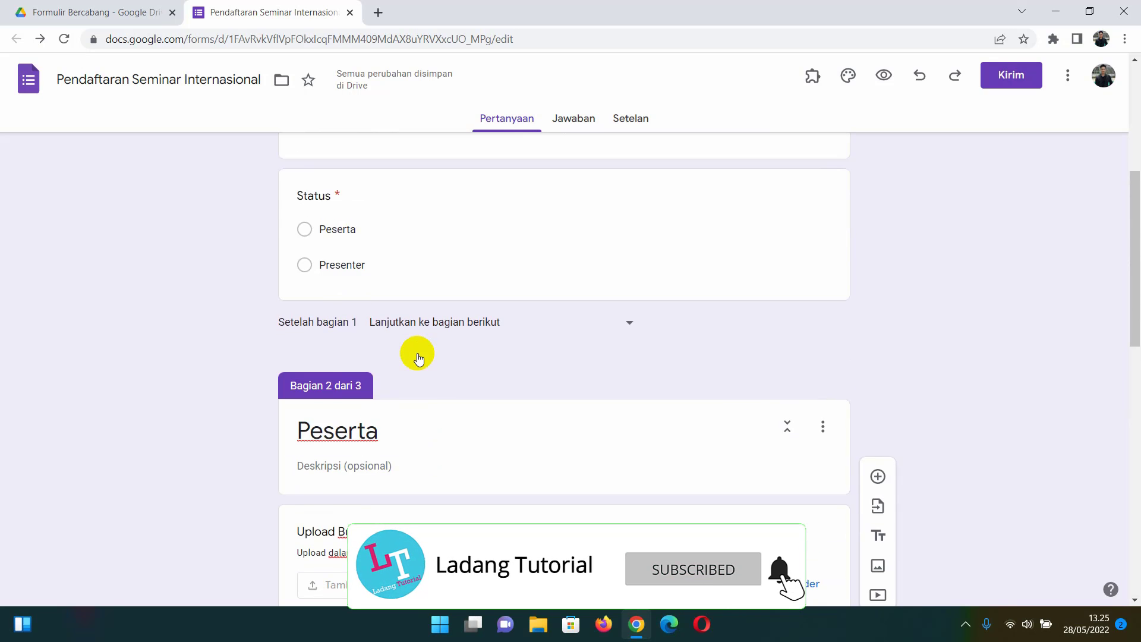
{"action": "scroll", "coordinate": [417, 353], "scroll_direction": "up", "scroll_amount": 1}
{"action": "left_click", "coordinate": [478, 393]}
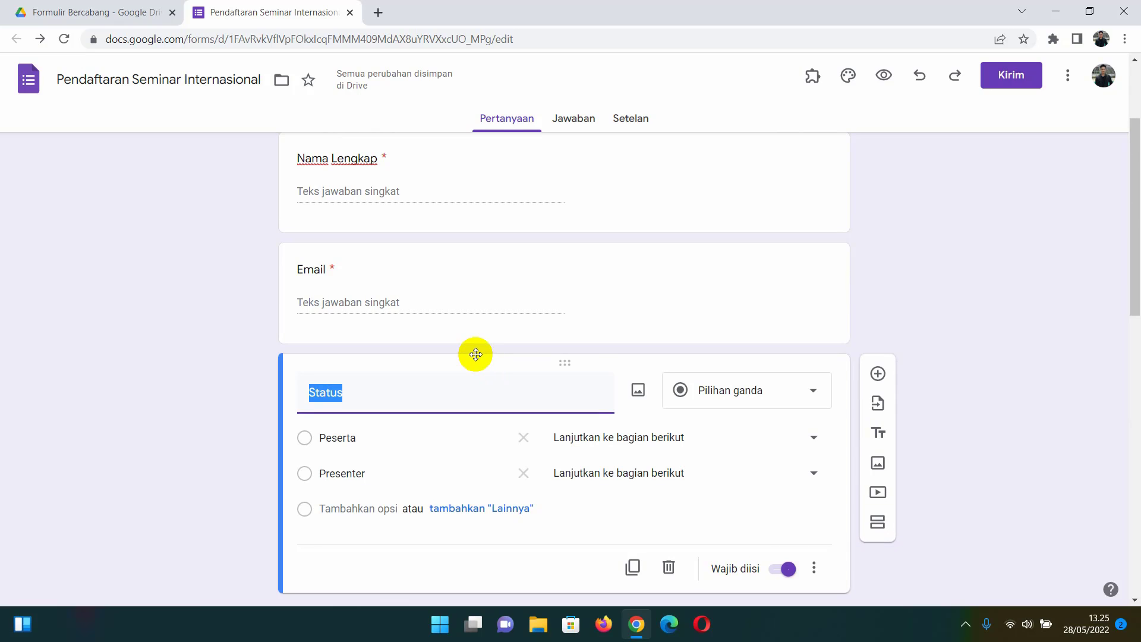
{"action": "scroll", "coordinate": [475, 354], "scroll_direction": "down", "scroll_amount": 1}
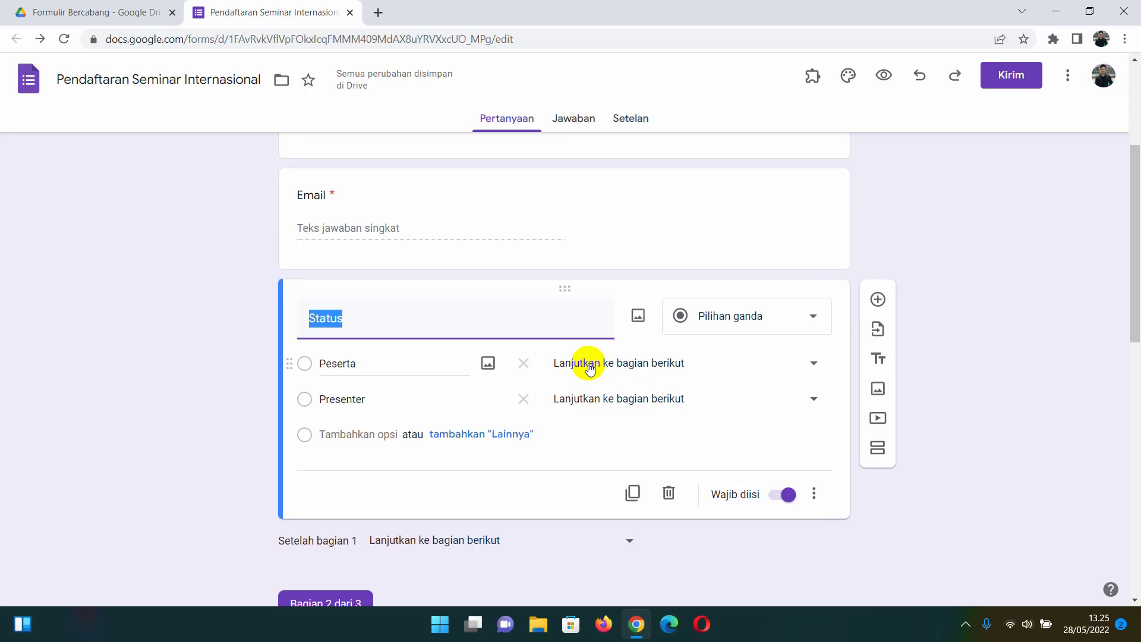
{"action": "left_click", "coordinate": [590, 368]}
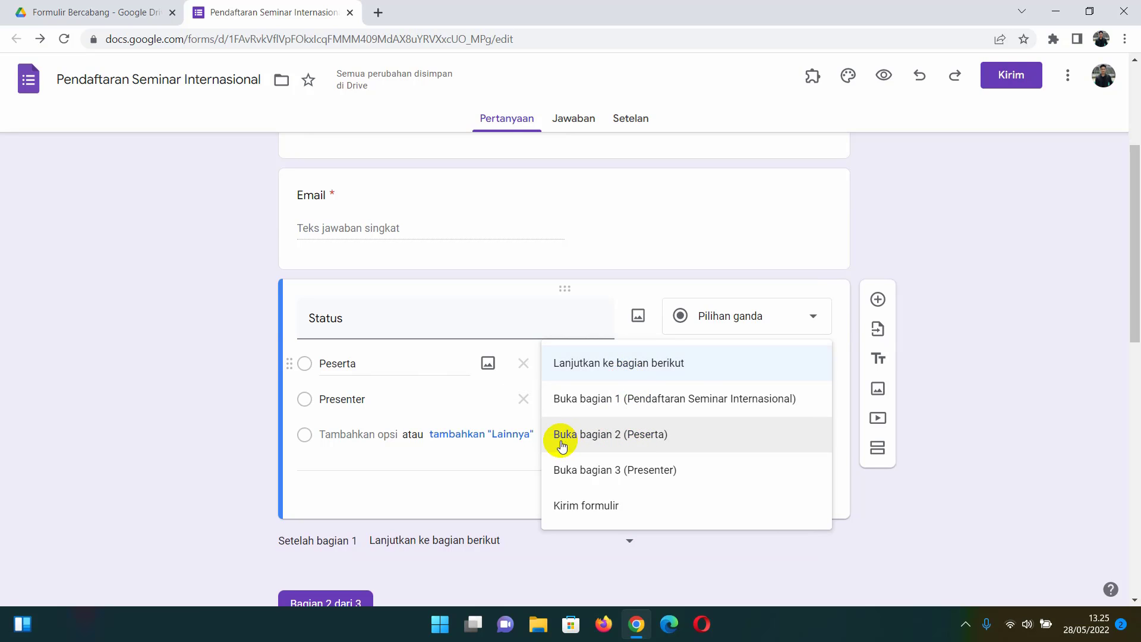
{"action": "left_click", "coordinate": [636, 443]}
- Send the Status answer Presenter to Buka bagian 3 (Presenter)
{"action": "scroll", "coordinate": [596, 382], "scroll_direction": "down", "scroll_amount": 1}
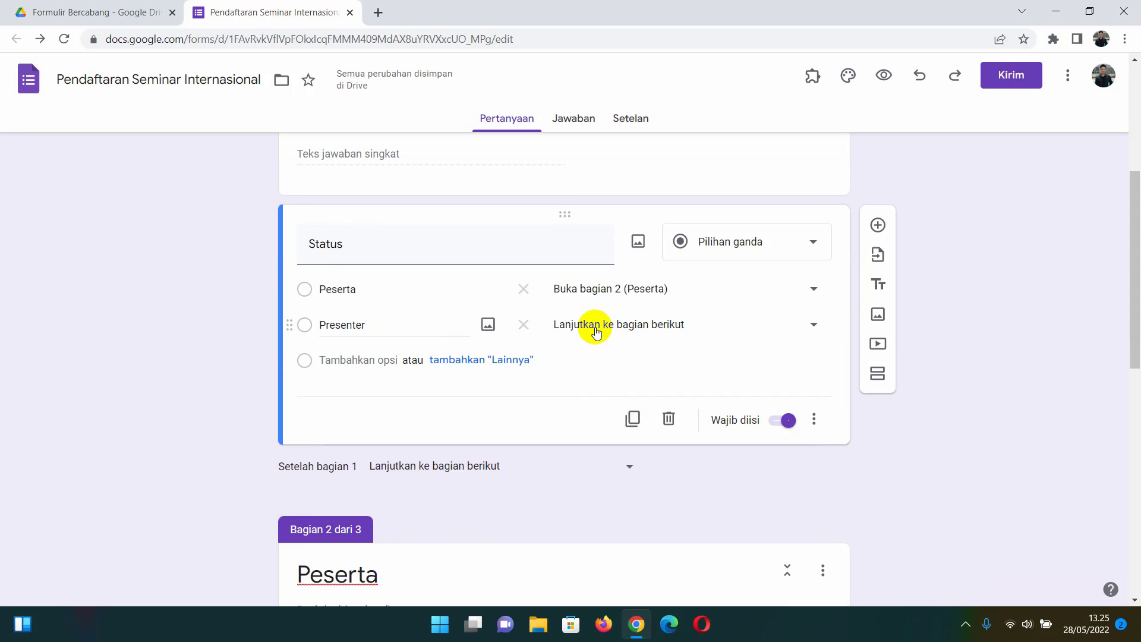
{"action": "left_click", "coordinate": [596, 331]}
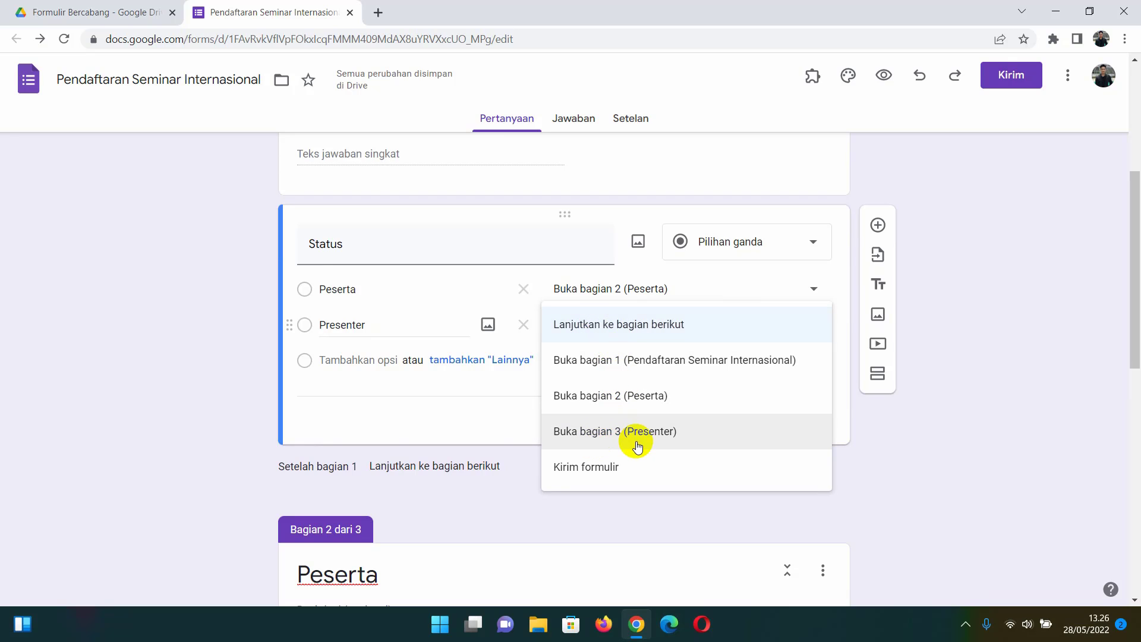
{"action": "left_click", "coordinate": [629, 442]}
{"action": "scroll", "coordinate": [566, 382], "scroll_direction": "down", "scroll_amount": 1}
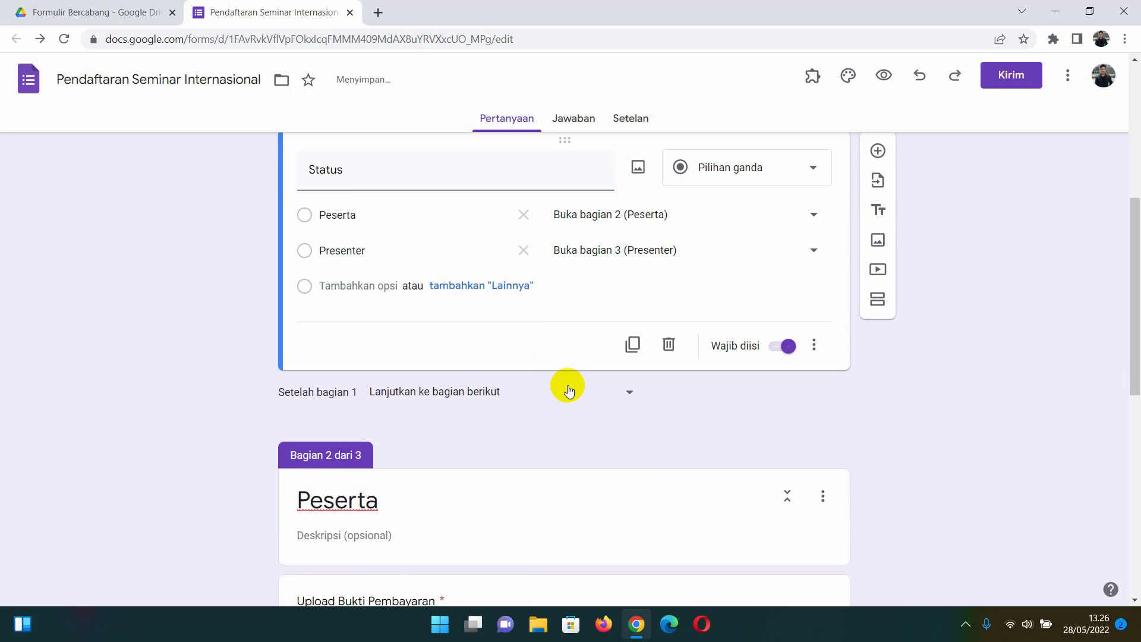
{"action": "scroll", "coordinate": [550, 364], "scroll_direction": "down", "scroll_amount": 2}
{"action": "scroll", "coordinate": [550, 364], "scroll_direction": "down", "scroll_amount": 2}
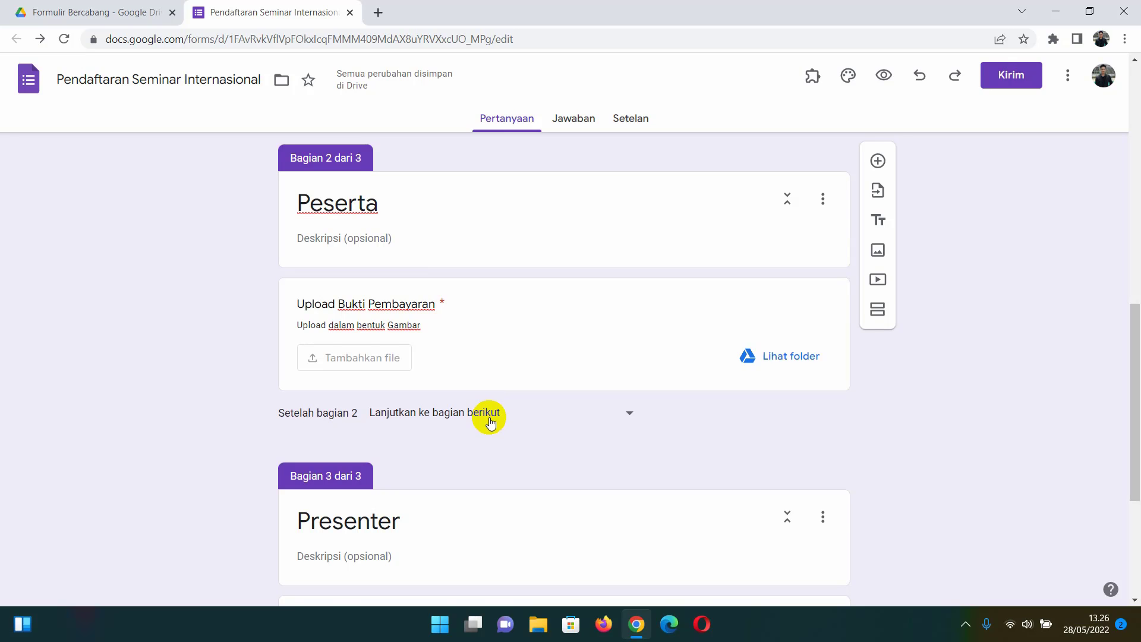
- Set 'Setelah bagian 2' to Kirim formulir so the Peserta section ends the form
{"action": "scroll", "coordinate": [491, 420], "scroll_direction": "down", "scroll_amount": 1}
{"action": "scroll", "coordinate": [491, 420], "scroll_direction": "up", "scroll_amount": 1}
{"action": "left_click", "coordinate": [493, 412]}
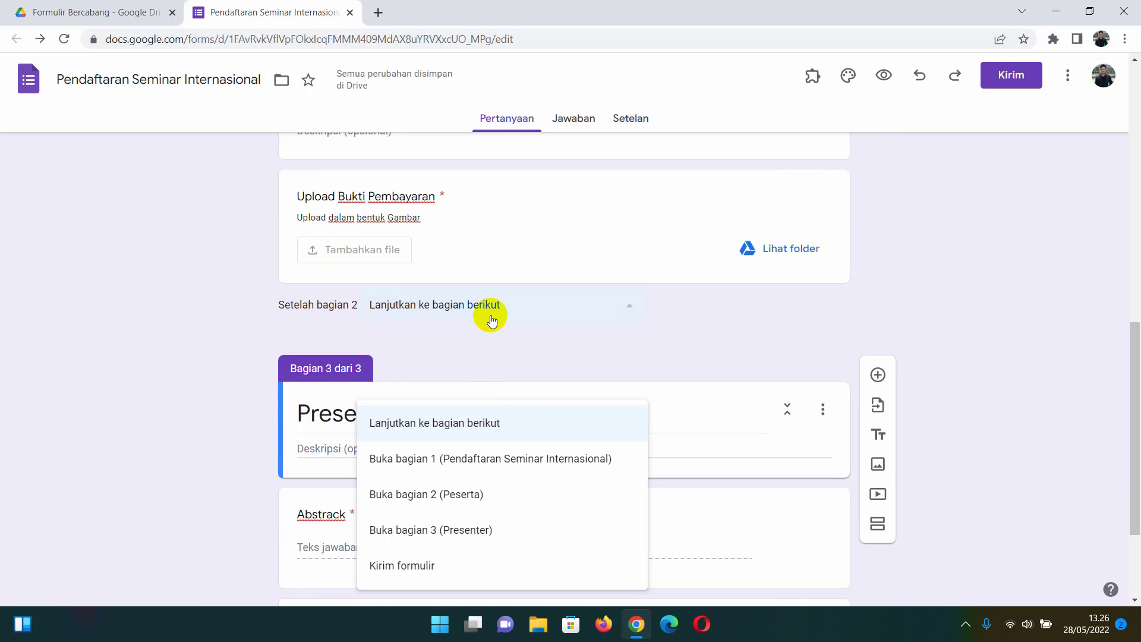
{"action": "left_click", "coordinate": [463, 571]}
{"action": "scroll", "coordinate": [483, 398], "scroll_direction": "down", "scroll_amount": 3}
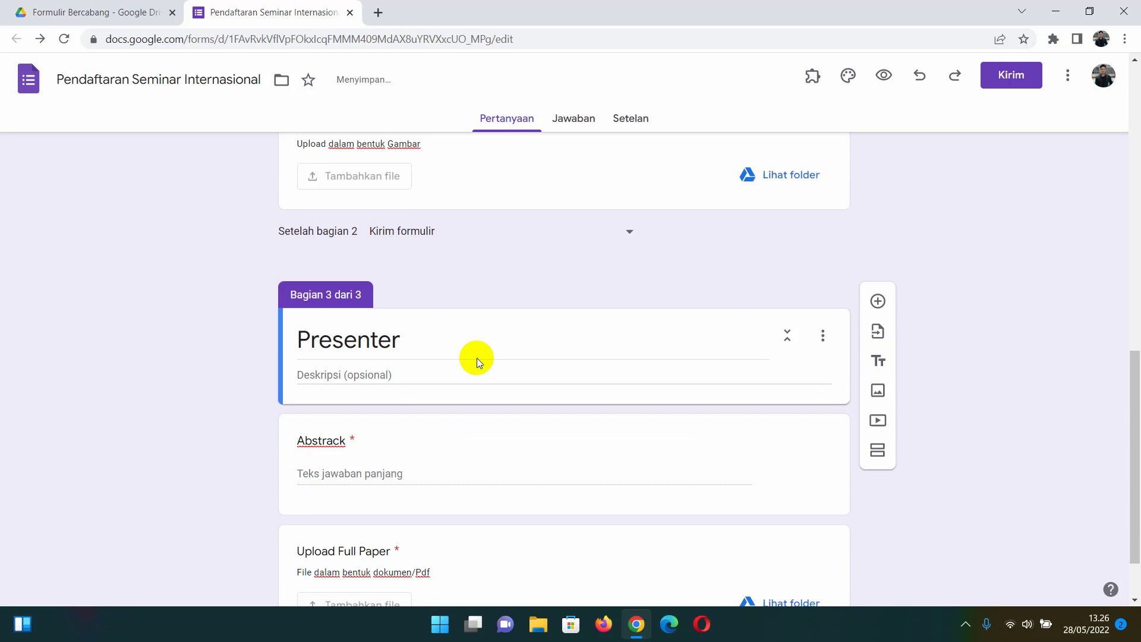
{"action": "scroll", "coordinate": [477, 358], "scroll_direction": "up", "scroll_amount": 10}
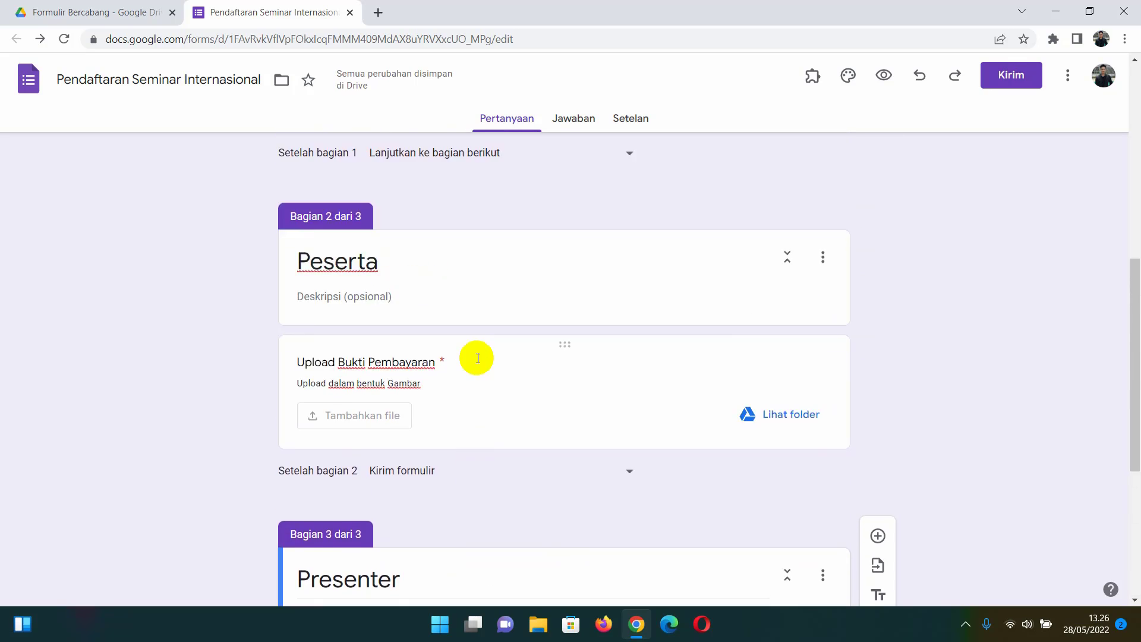
{"action": "scroll", "coordinate": [477, 358], "scroll_direction": "up", "scroll_amount": 5}
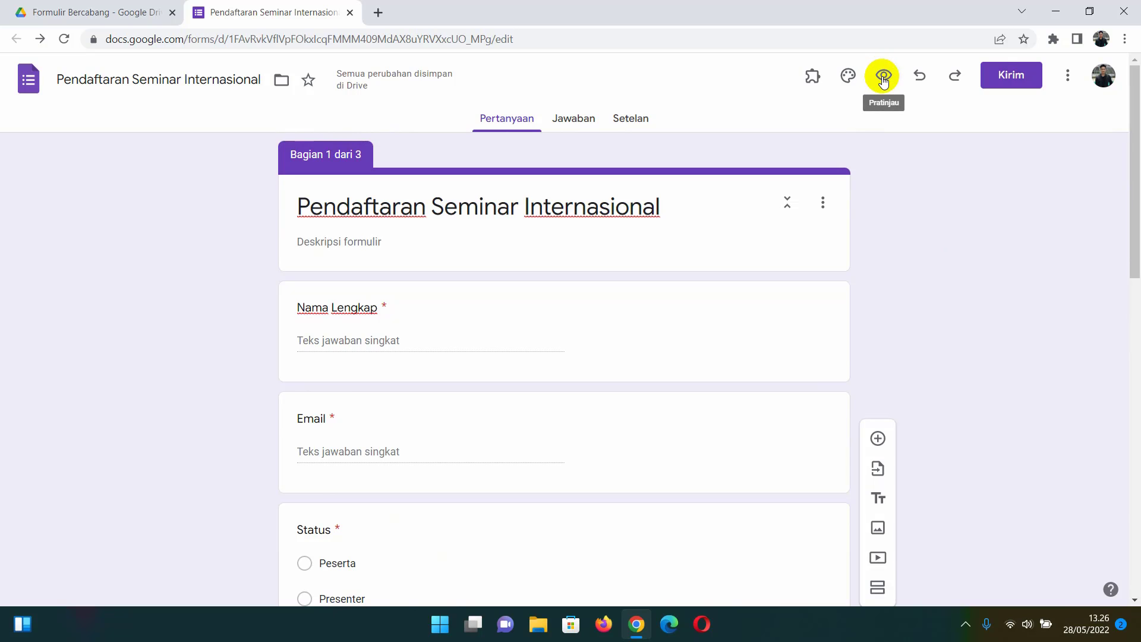
- In the form preview, answer 'a' for Nama Lengkap and Email and choose Status Peserta
{"action": "left_click", "coordinate": [883, 78]}
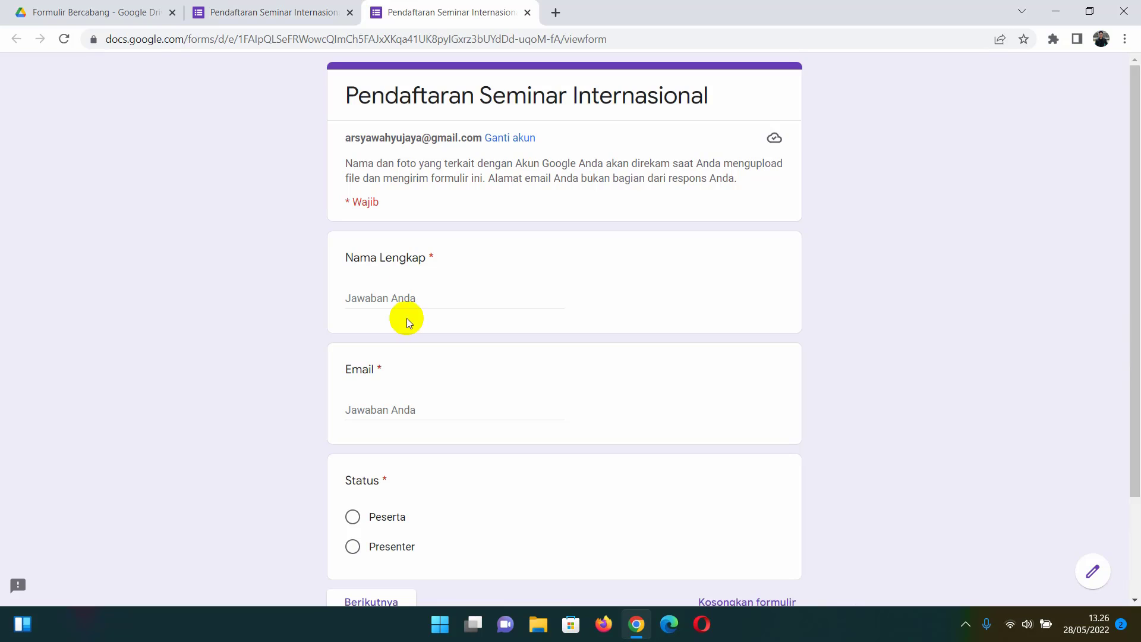
{"action": "scroll", "coordinate": [407, 297], "scroll_direction": "down", "scroll_amount": 1}
{"action": "left_click", "coordinate": [408, 219]}
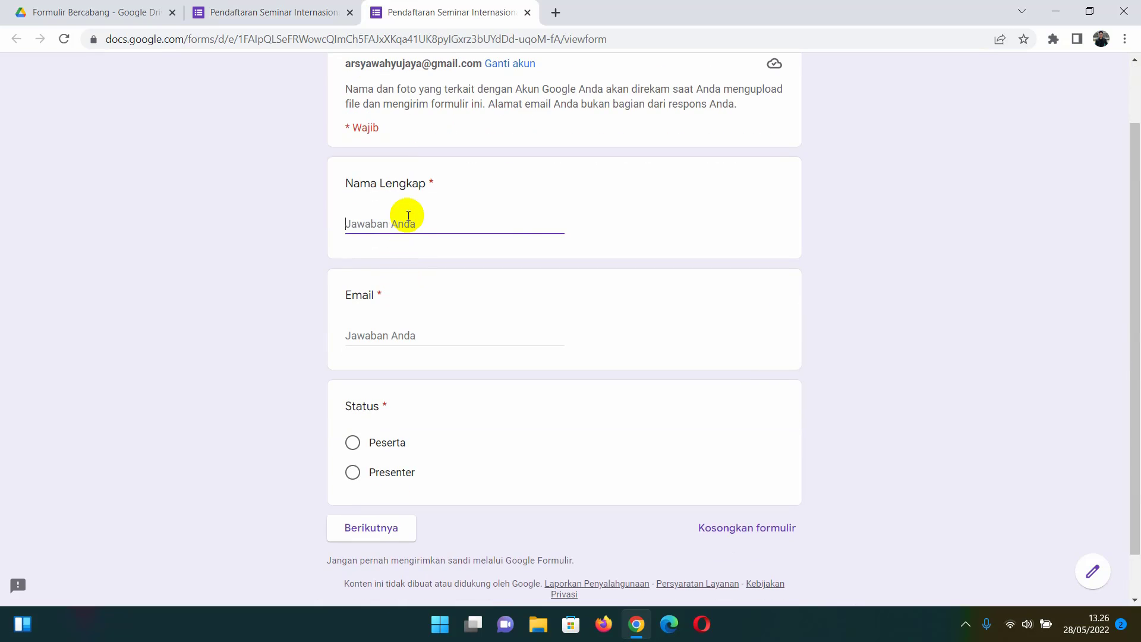
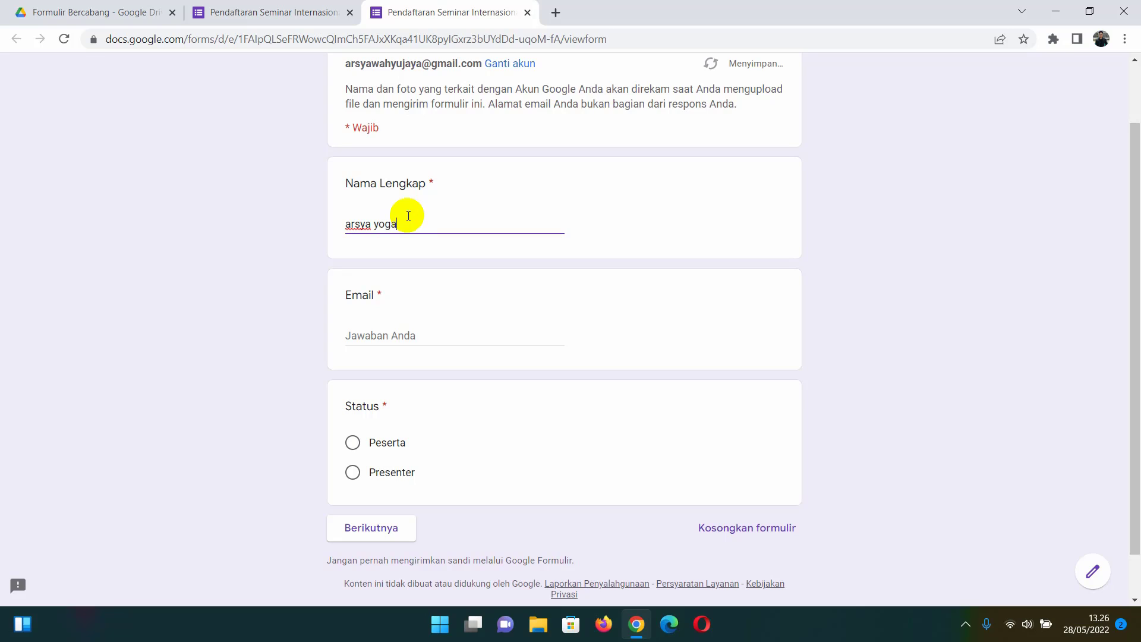
{"action": "left_click", "coordinate": [423, 339]}
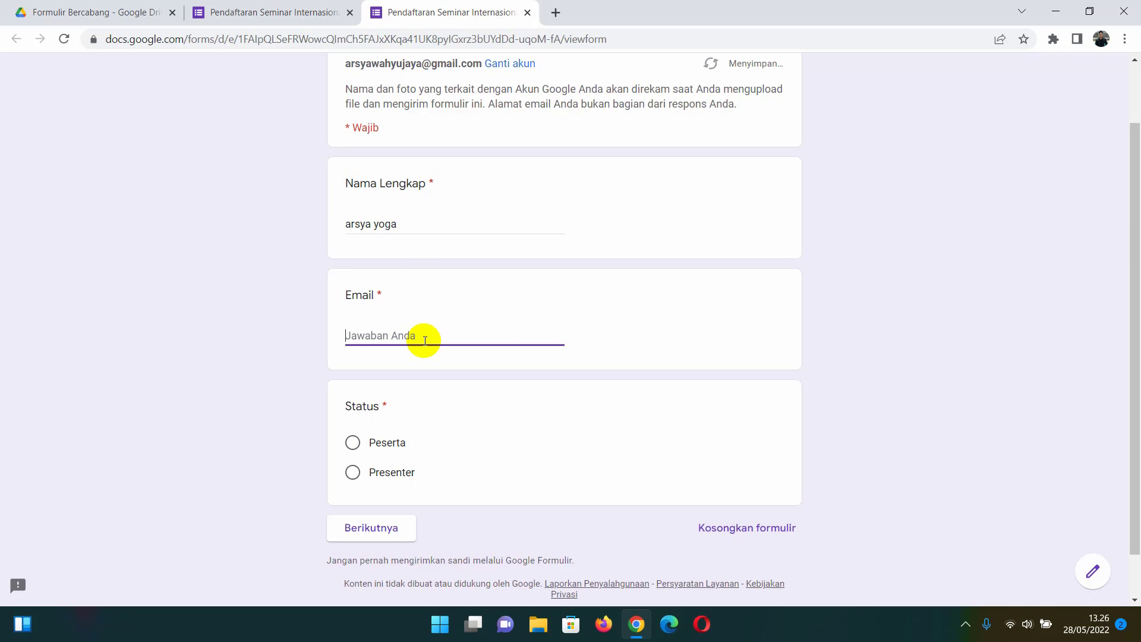
{"action": "left_click", "coordinate": [353, 452]}
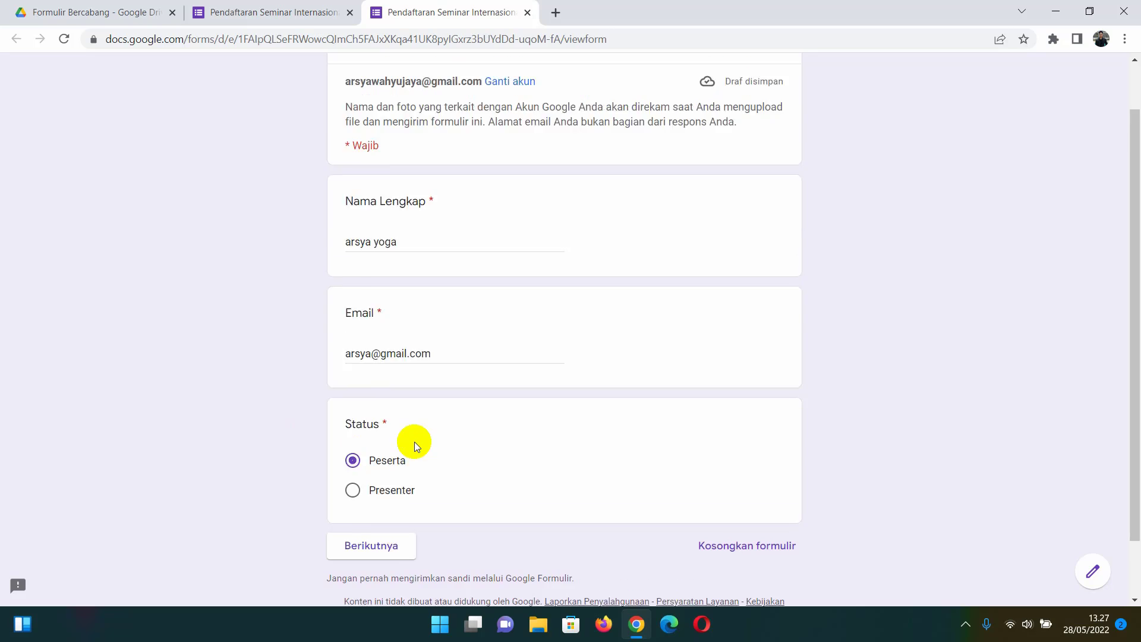
{"action": "scroll", "coordinate": [414, 441], "scroll_direction": "up", "scroll_amount": 1}
{"action": "scroll", "coordinate": [415, 441], "scroll_direction": "down", "scroll_amount": 1}
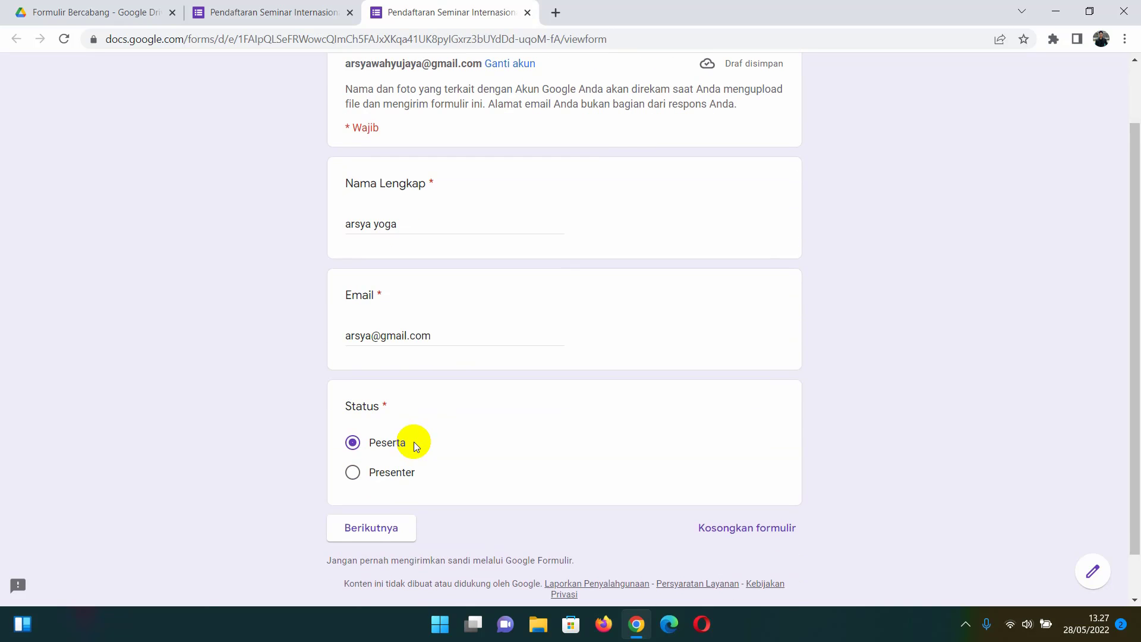
- Go to the Peserta section and upload Bukti bayar.jpg as the payment proof
{"action": "left_click", "coordinate": [392, 533]}
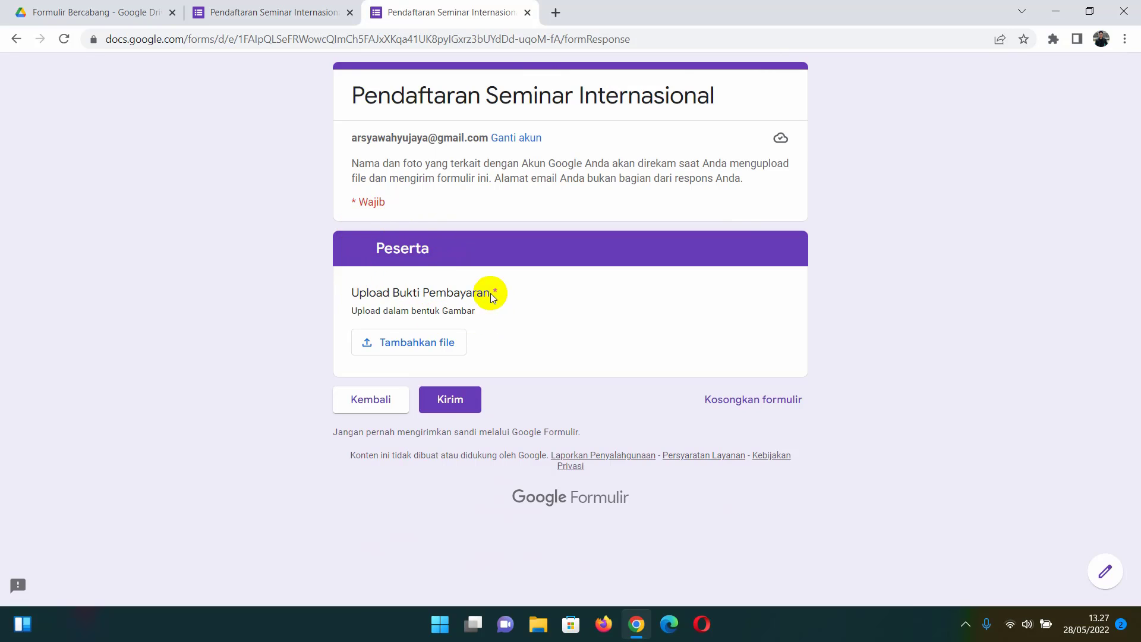
{"action": "left_click", "coordinate": [418, 354]}
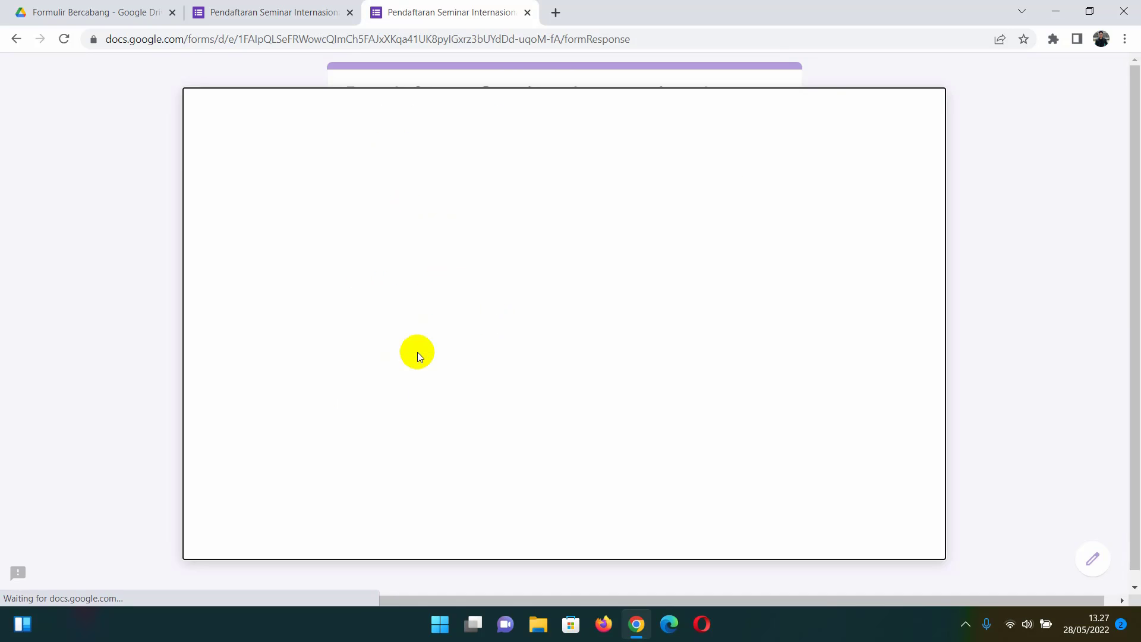
{"action": "left_click", "coordinate": [509, 329]}
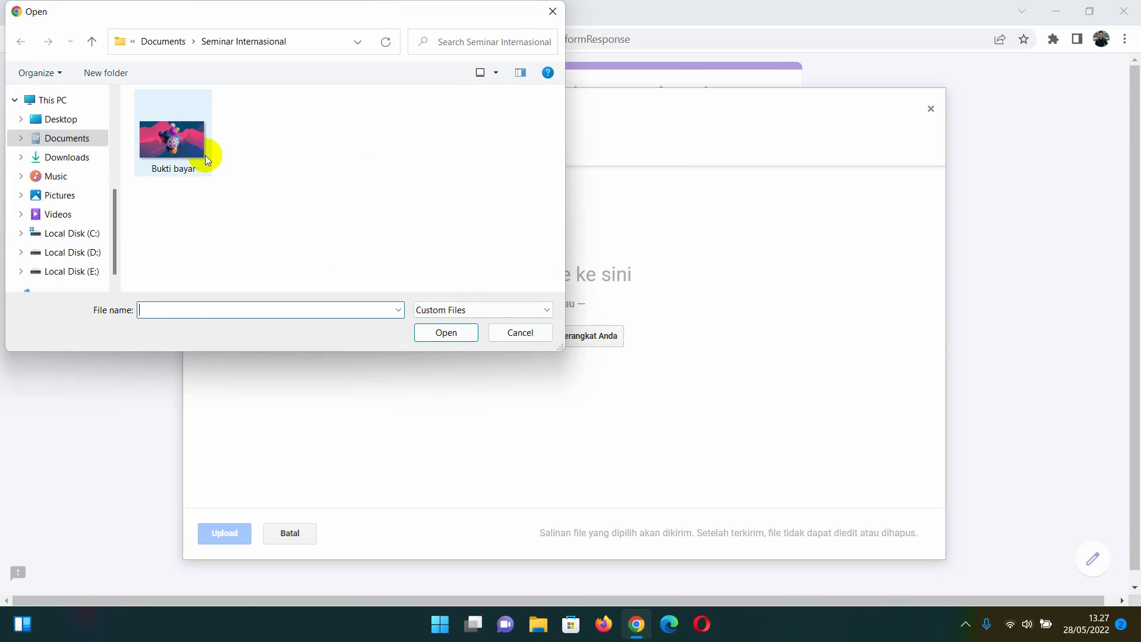
{"action": "left_click", "coordinate": [205, 156]}
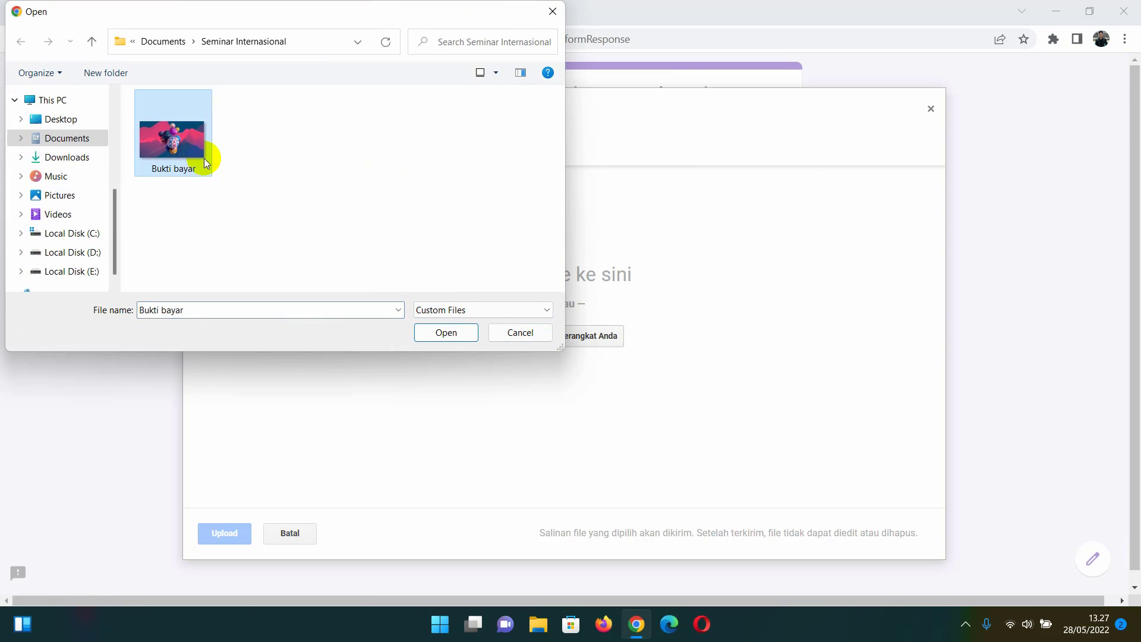
{"action": "left_click", "coordinate": [440, 330]}
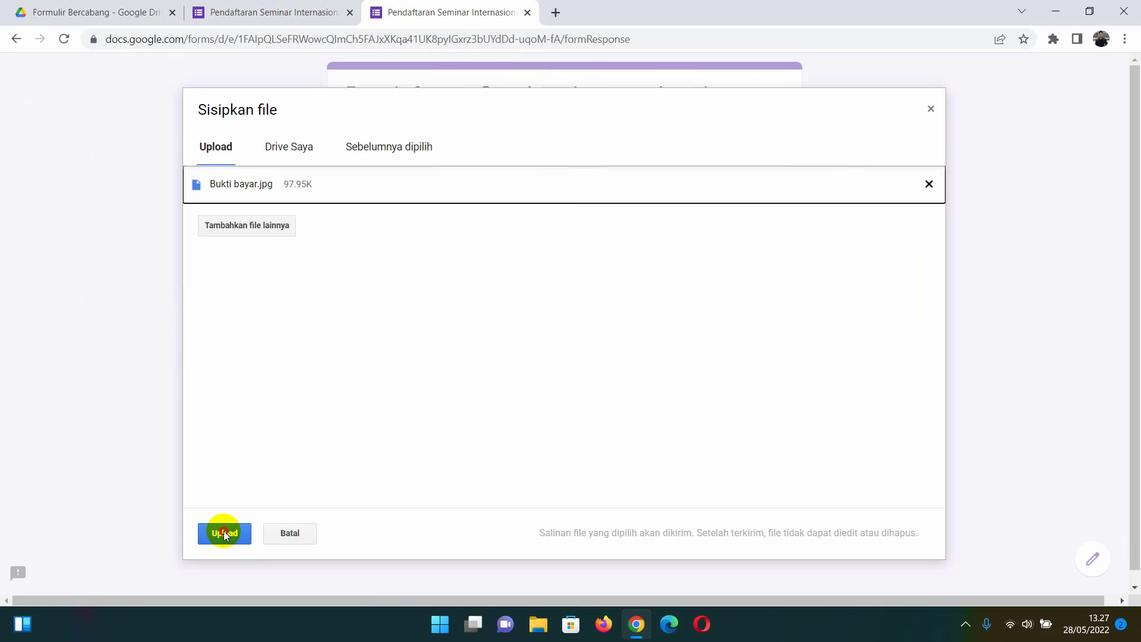
{"action": "left_click", "coordinate": [224, 533]}
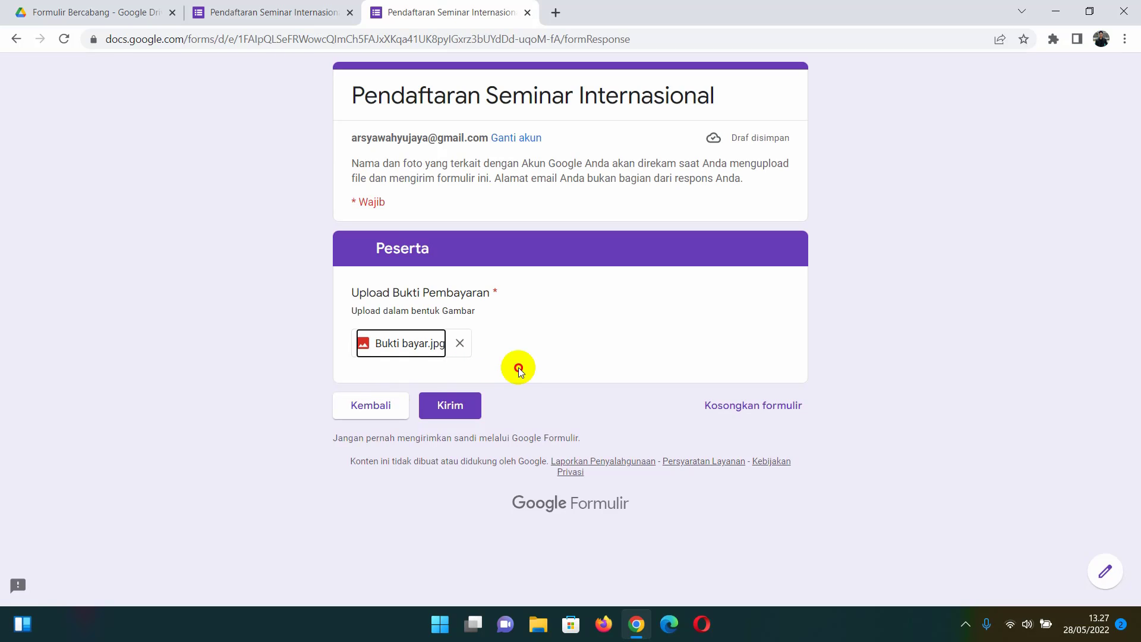
- Submit the Peserta test response and dismiss the translation popup
{"action": "left_click", "coordinate": [519, 367]}
{"action": "left_click", "coordinate": [461, 405]}
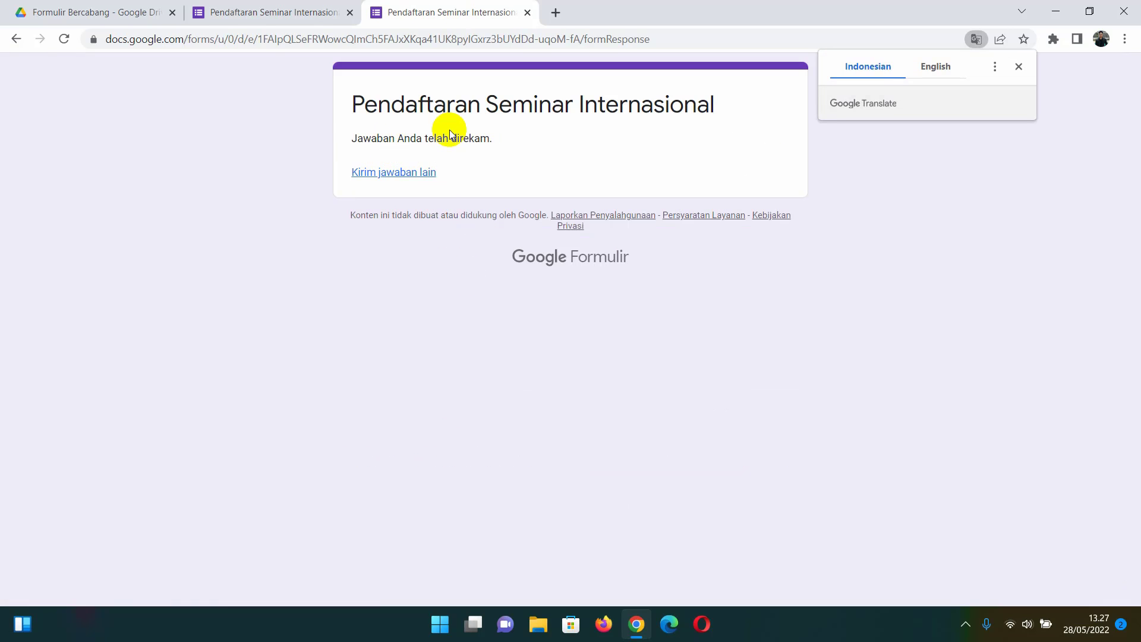
{"action": "left_click", "coordinate": [1018, 67]}
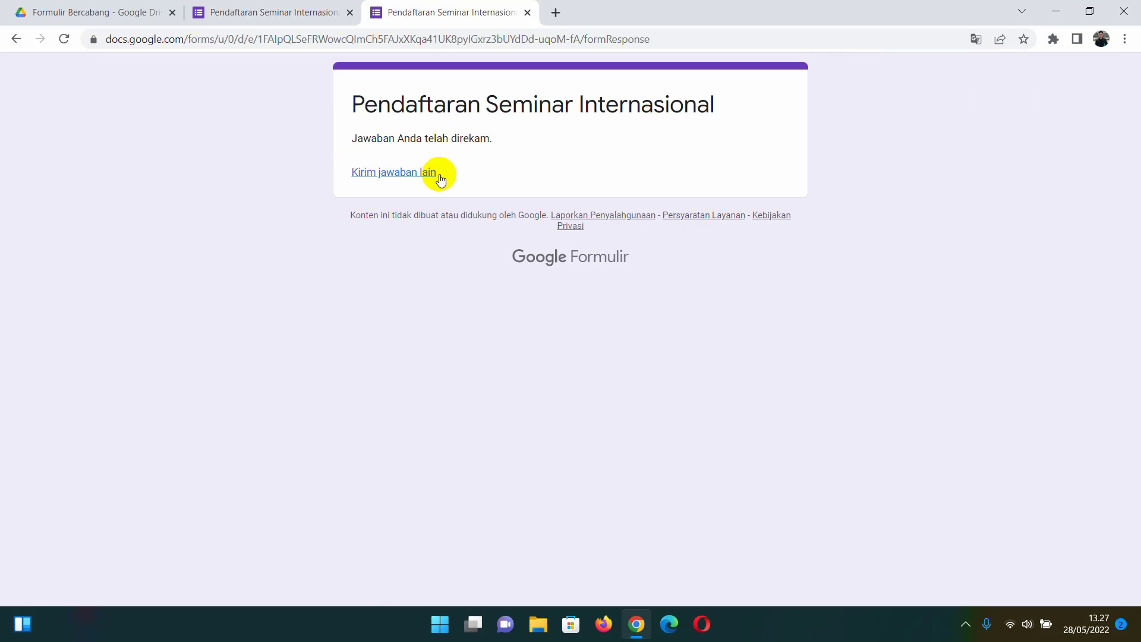
- Start another response, enter a respondent's full name and e-mail, and choose Status Presenter
{"action": "left_click", "coordinate": [418, 178]}
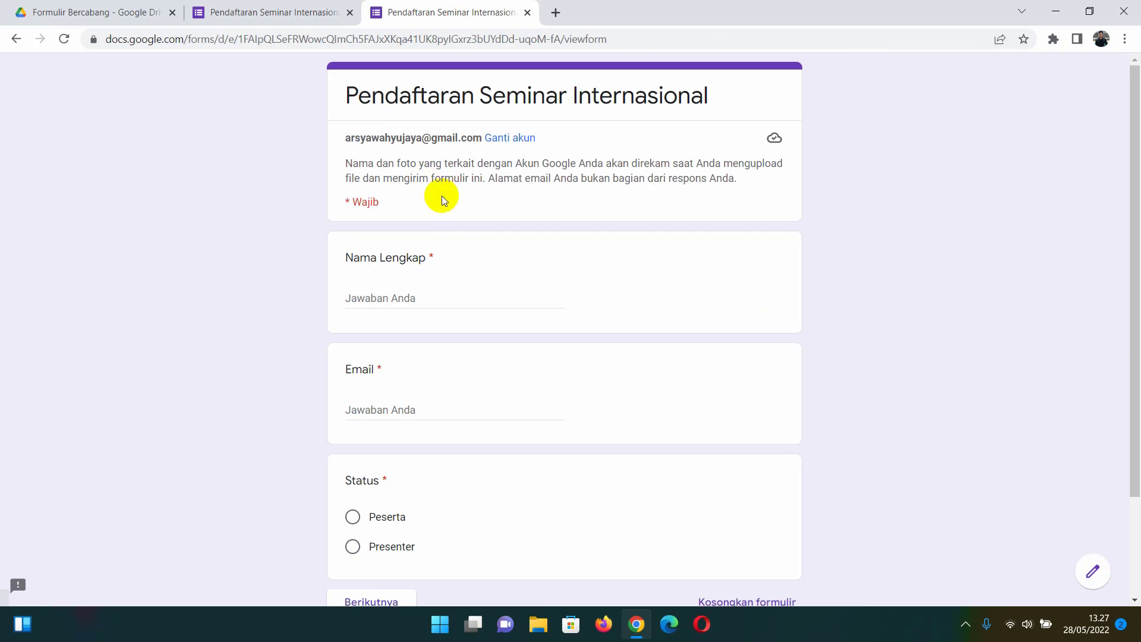
{"action": "left_click", "coordinate": [445, 293]}
{"action": "scroll", "coordinate": [452, 285], "scroll_direction": "down", "scroll_amount": 2}
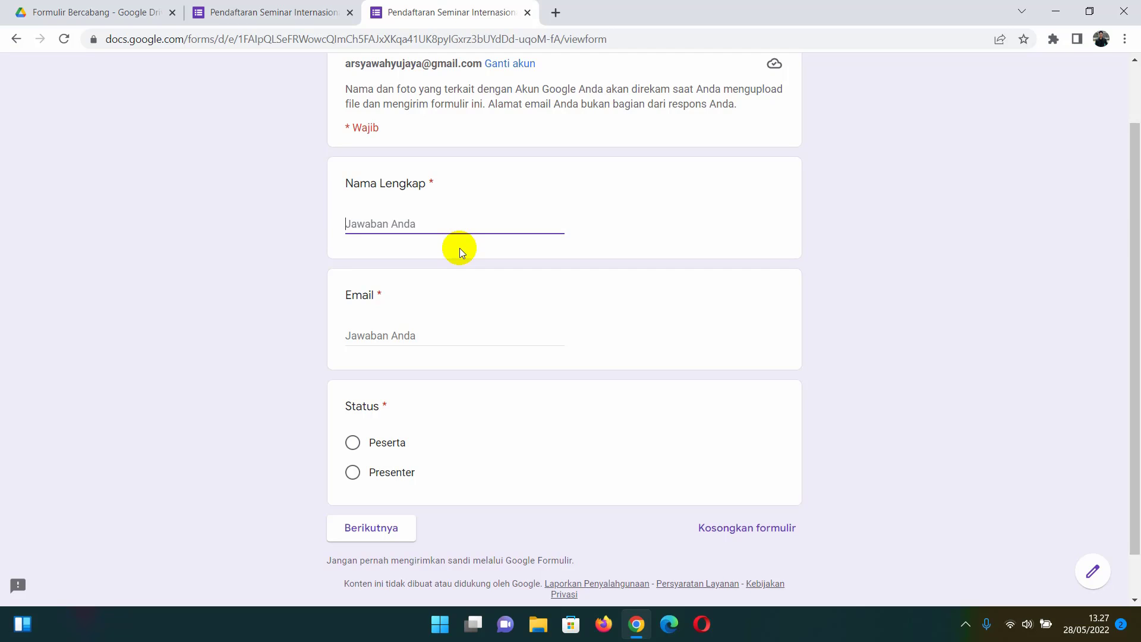
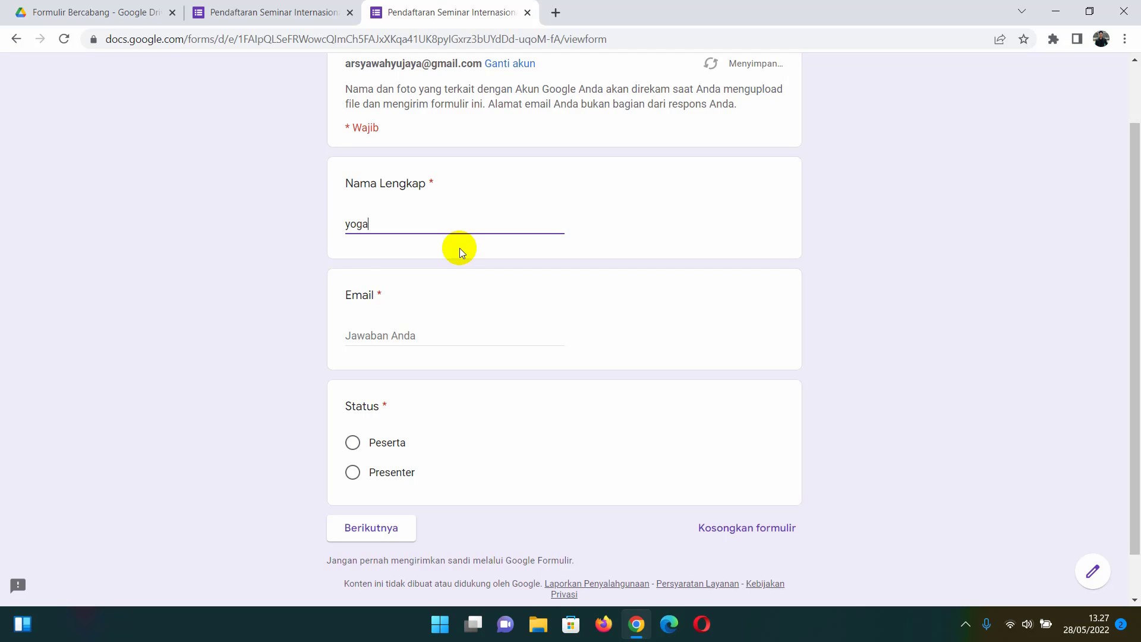
{"action": "key", "text": "Tab"}
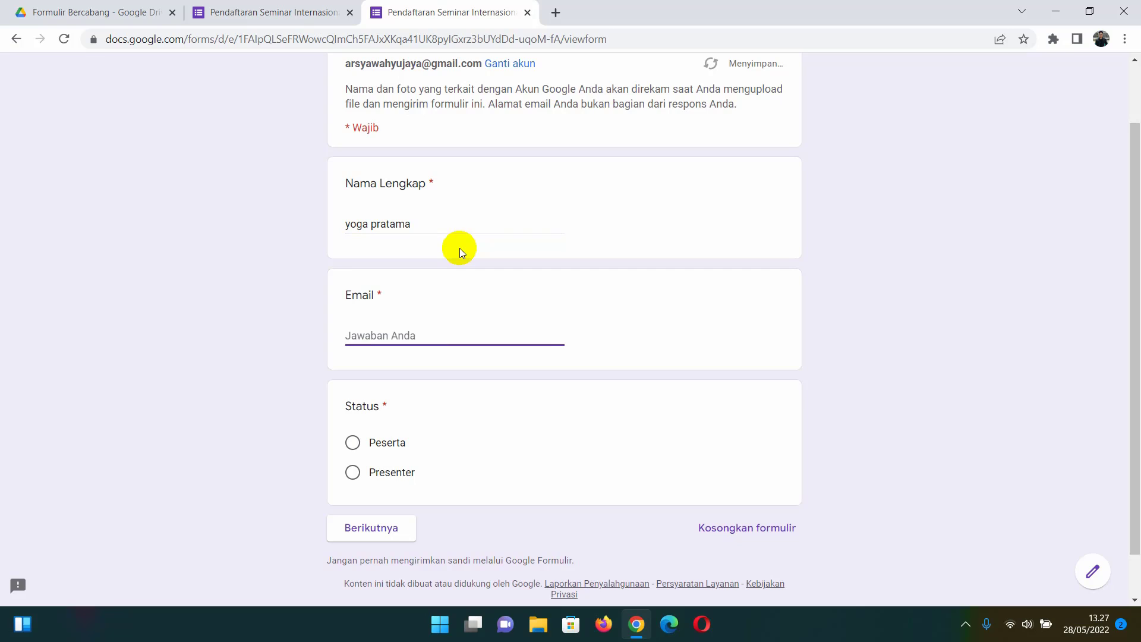
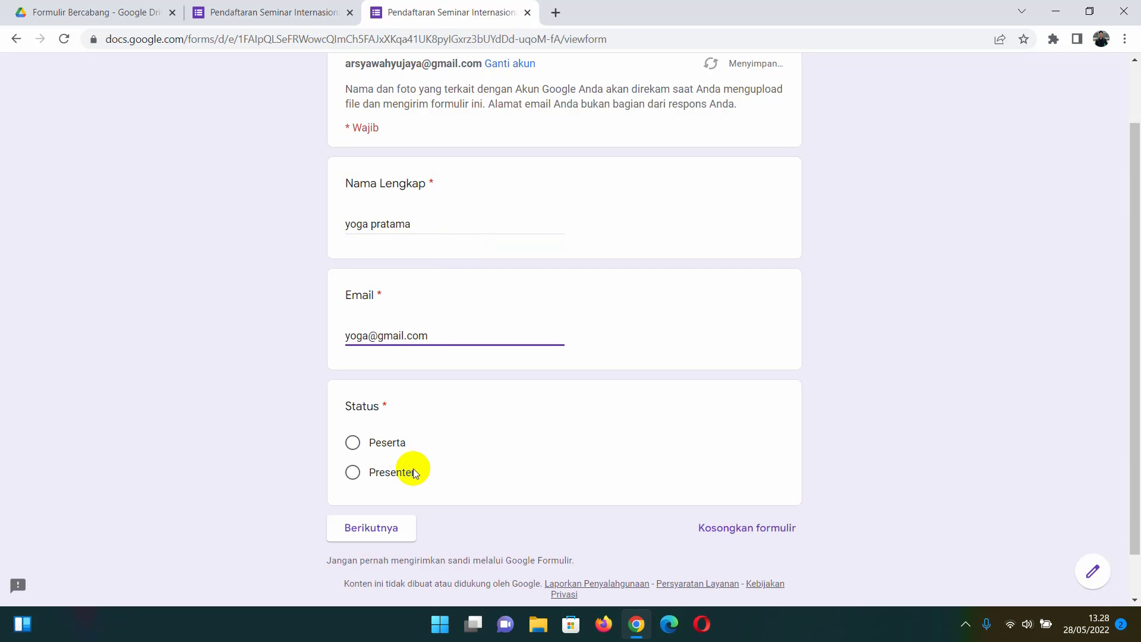
{"action": "left_click", "coordinate": [350, 417]}
{"action": "left_click", "coordinate": [353, 472]}
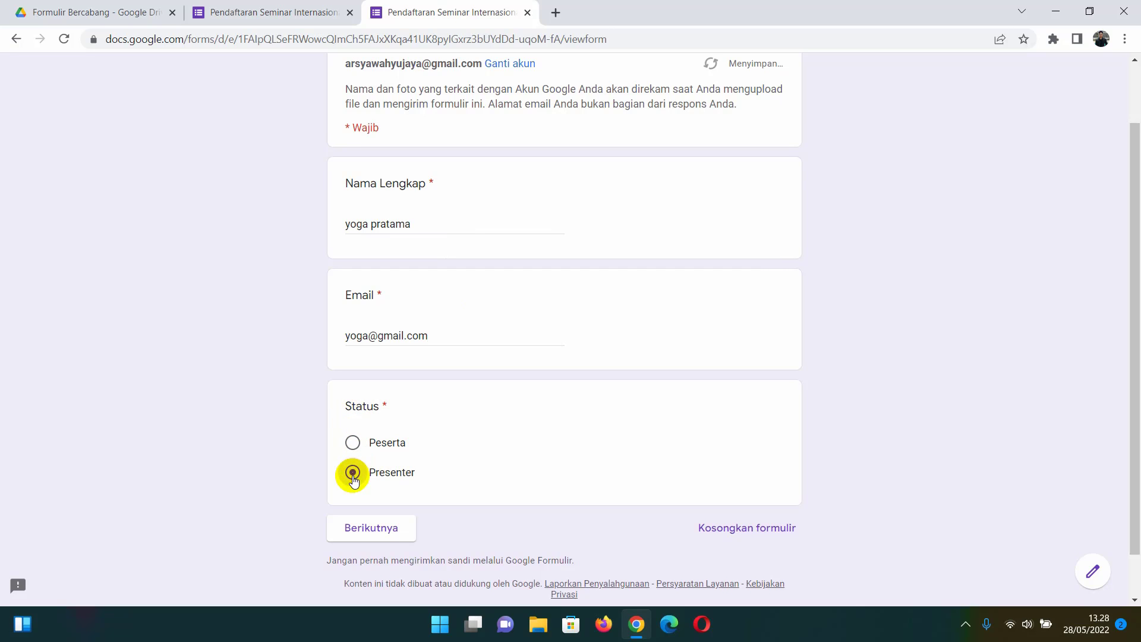
- Go to the Presenter section and enter 'kudu' as the abstract
{"action": "left_click", "coordinate": [373, 529]}
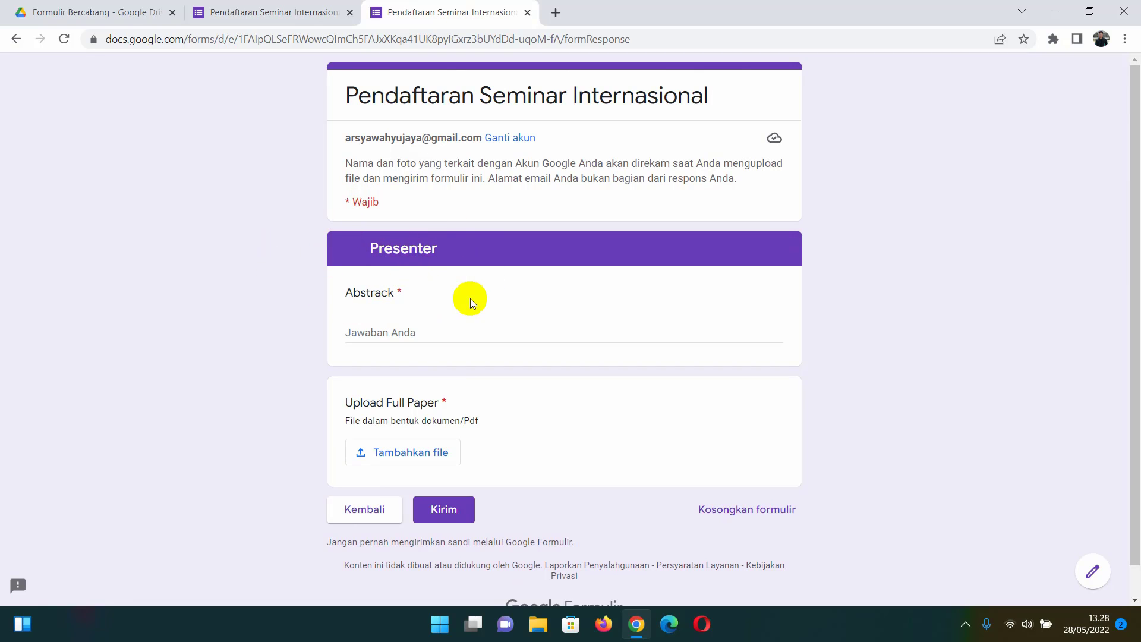
{"action": "left_click", "coordinate": [401, 331]}
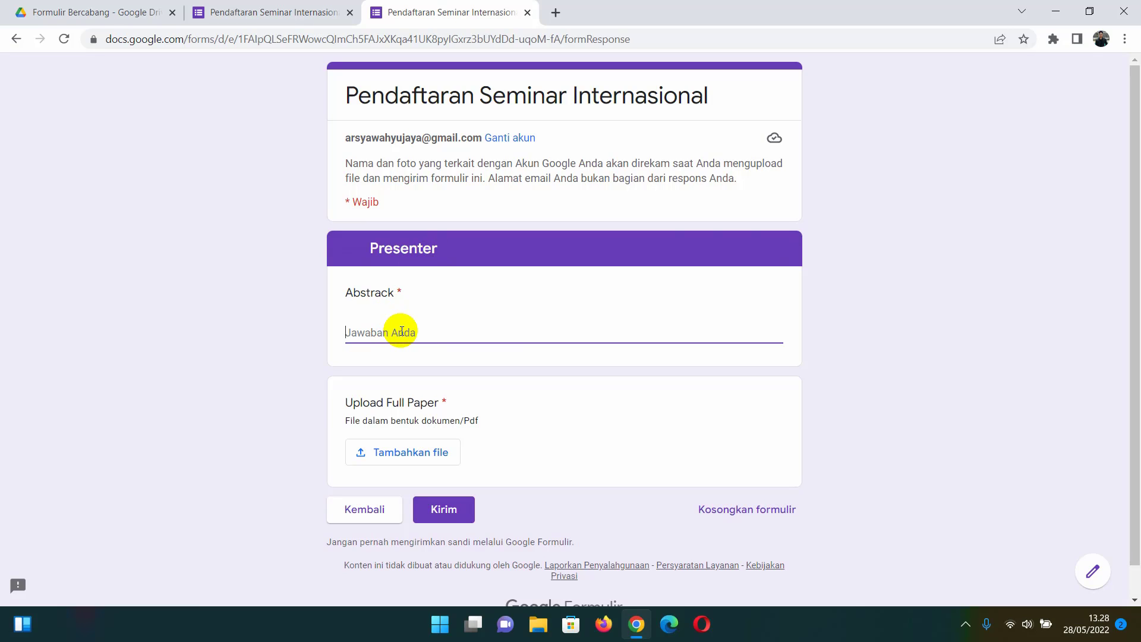
{"action": "type", "text": "kudus merupakan kabupaten di jawa tengah"}
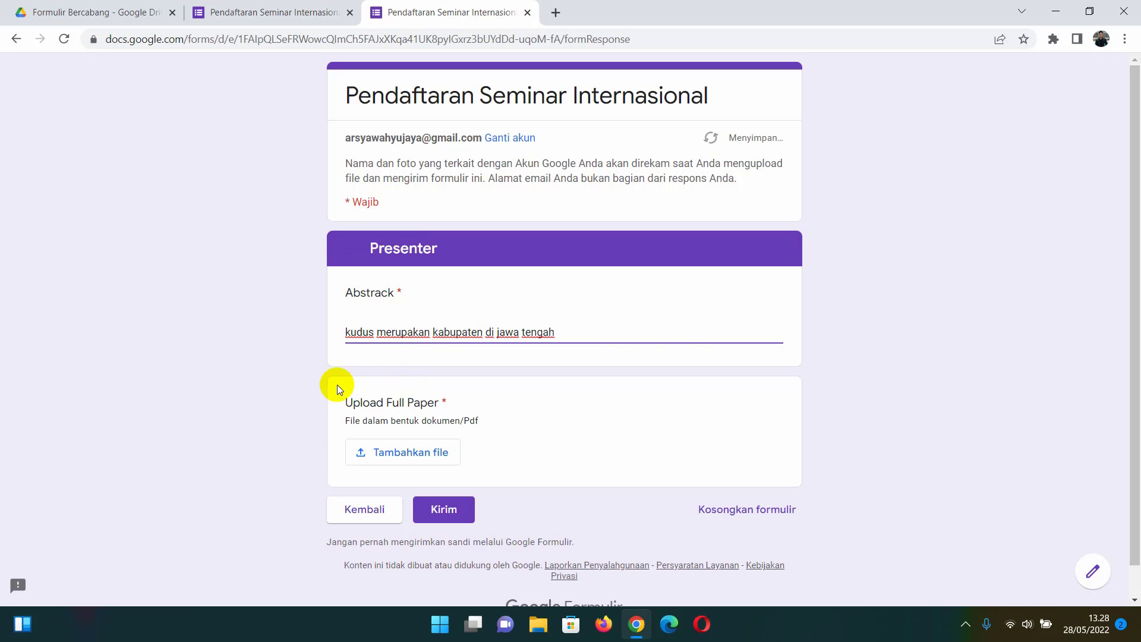
- Upload Paper Seminar Internasional.pdf as the full paper and submit the presenter response
{"action": "left_click", "coordinate": [421, 446]}
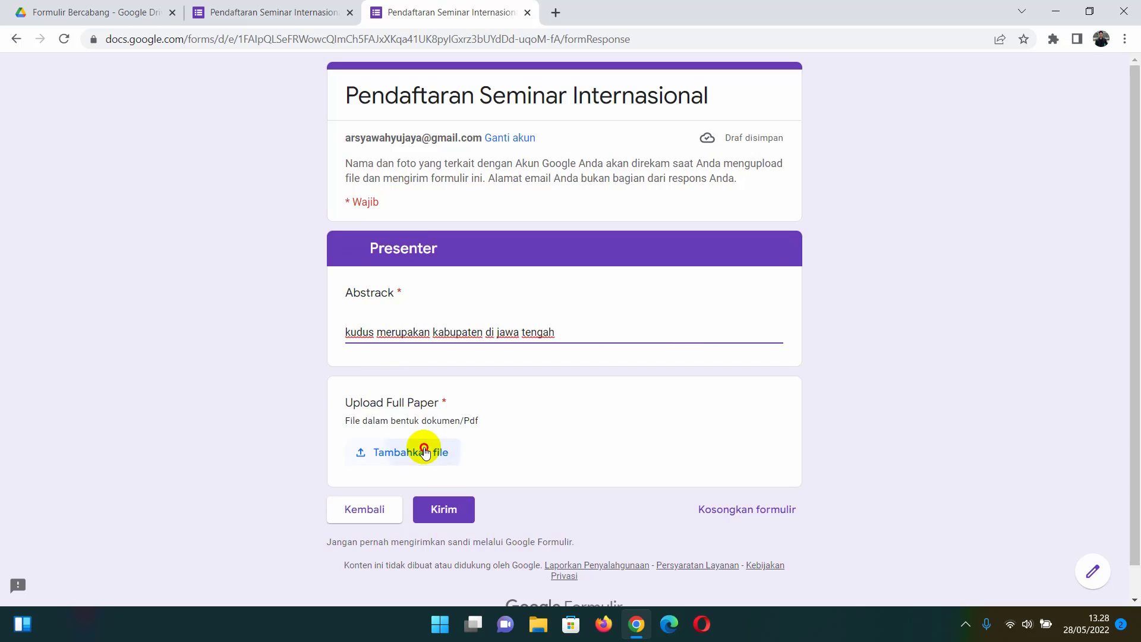
{"action": "left_click", "coordinate": [536, 346]}
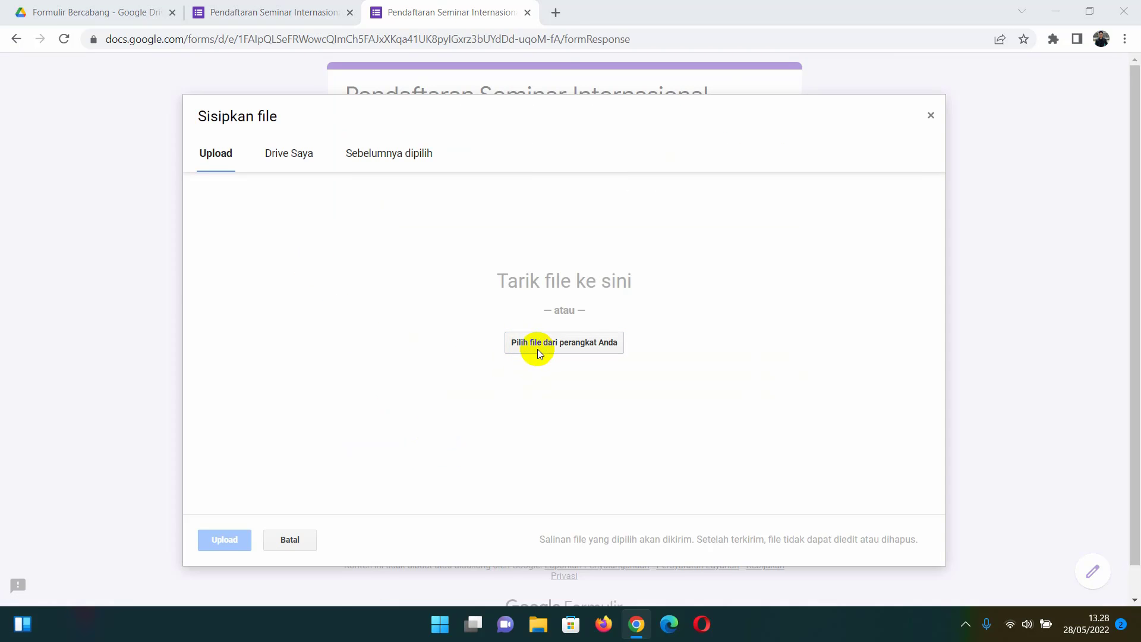
{"action": "left_click", "coordinate": [280, 129]}
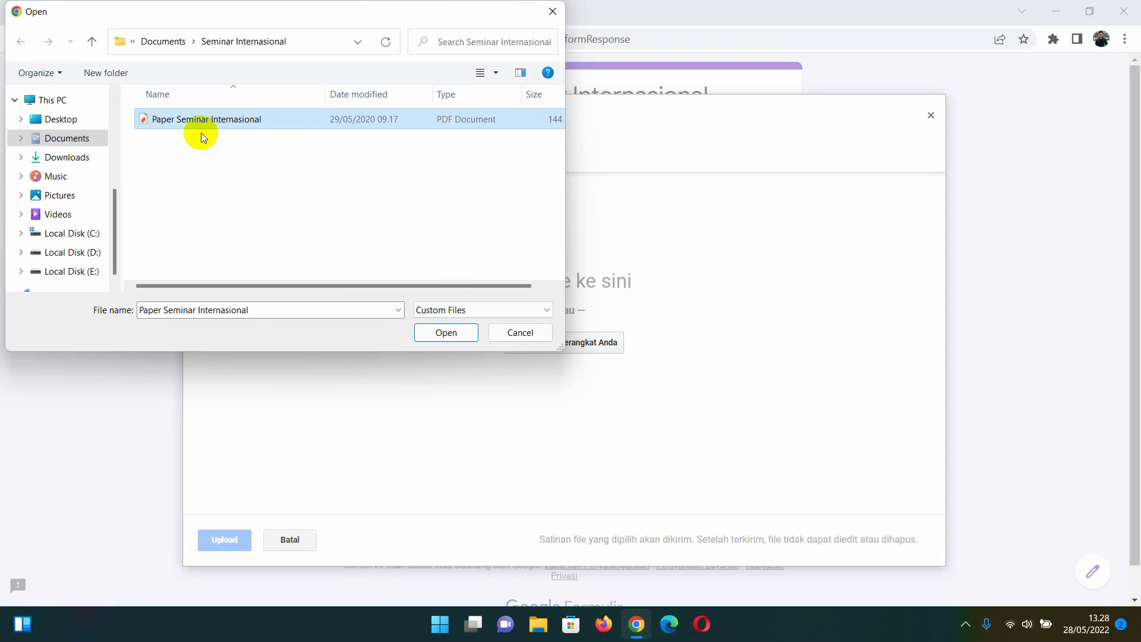
{"action": "left_click", "coordinate": [443, 334]}
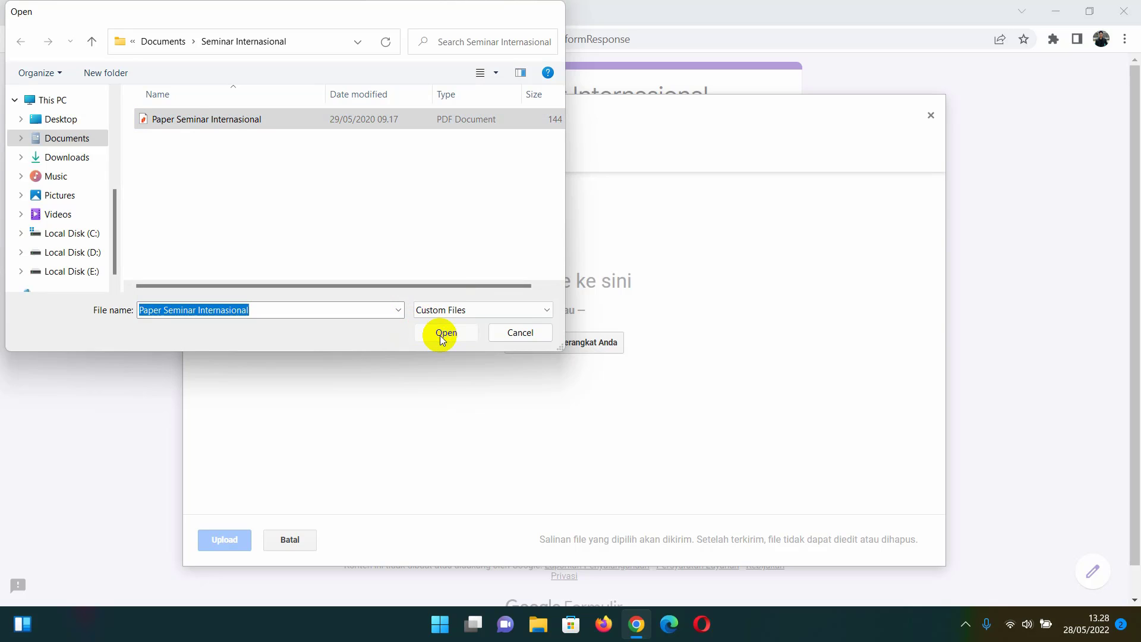
{"action": "left_click", "coordinate": [237, 536]}
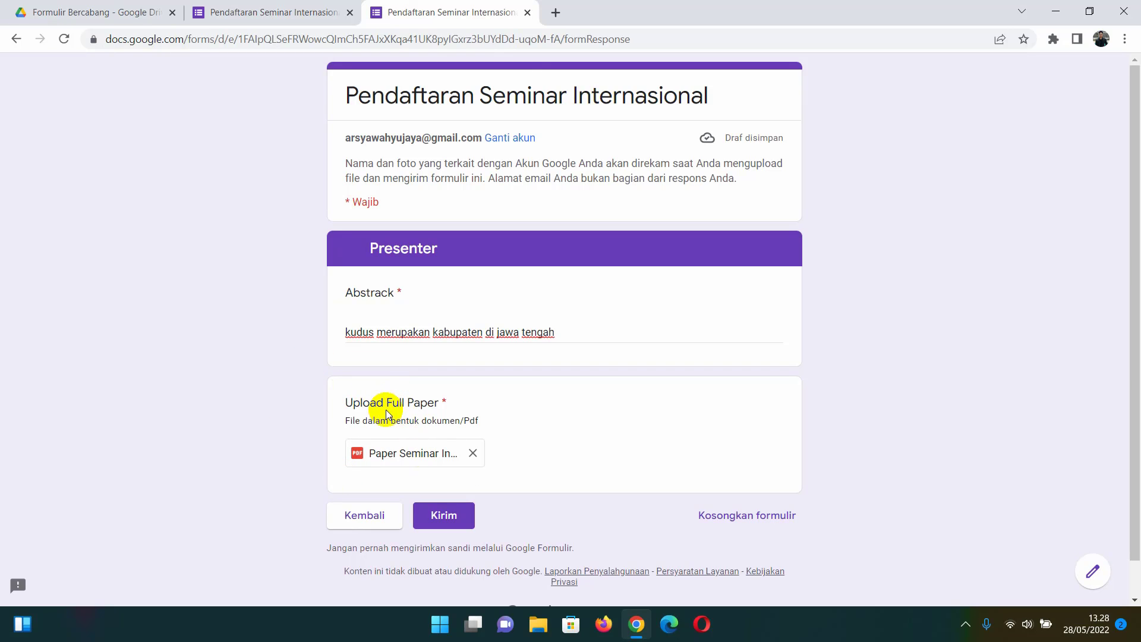
{"action": "left_click", "coordinate": [446, 515]}
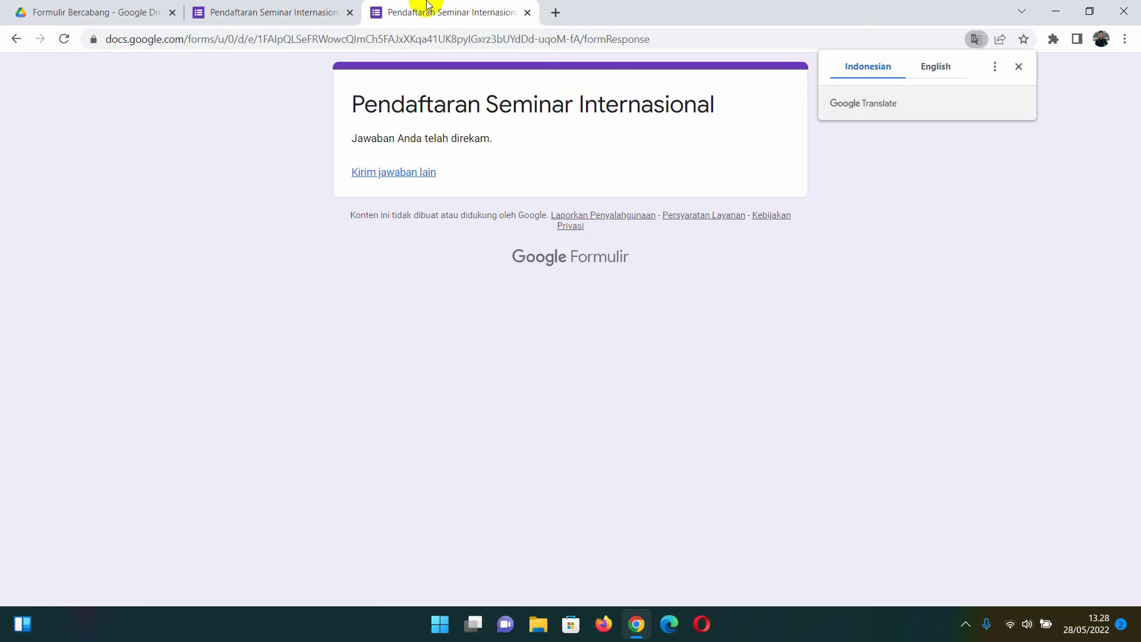
- Review both responses under Jawaban and link them to a new 'Pendaftaran Seminar Internasional (Jawaban)' spreadsheet
{"action": "left_click", "coordinate": [296, 10]}
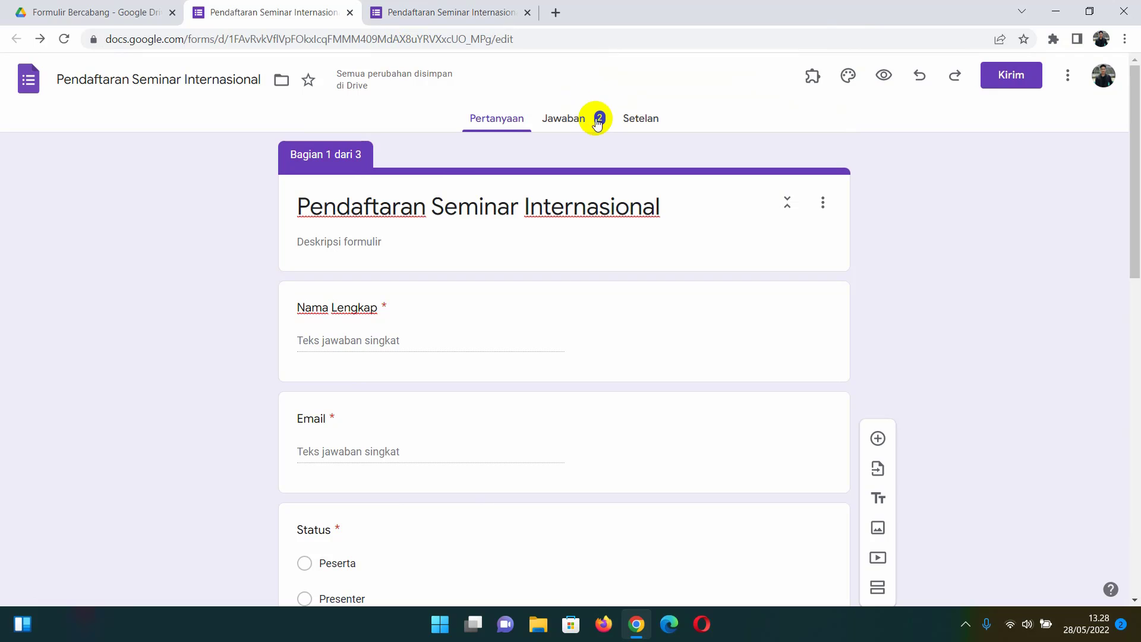
{"action": "left_click", "coordinate": [569, 127]}
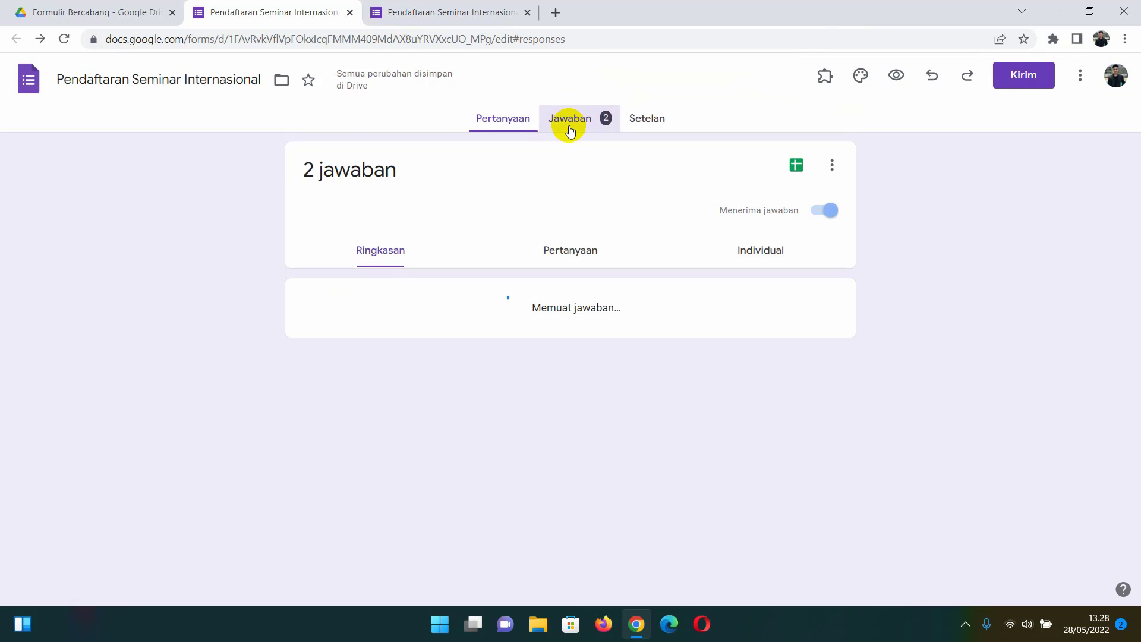
{"action": "scroll", "coordinate": [532, 231], "scroll_direction": "down", "scroll_amount": 4}
{"action": "scroll", "coordinate": [523, 261], "scroll_direction": "down", "scroll_amount": 1}
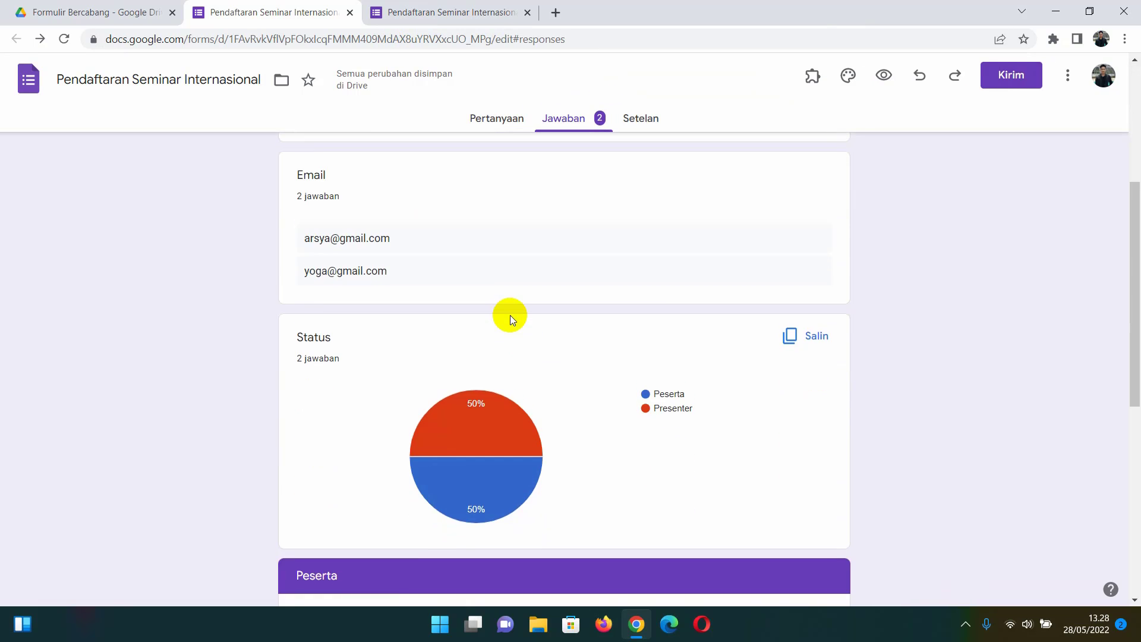
{"action": "scroll", "coordinate": [484, 420], "scroll_direction": "down", "scroll_amount": 1}
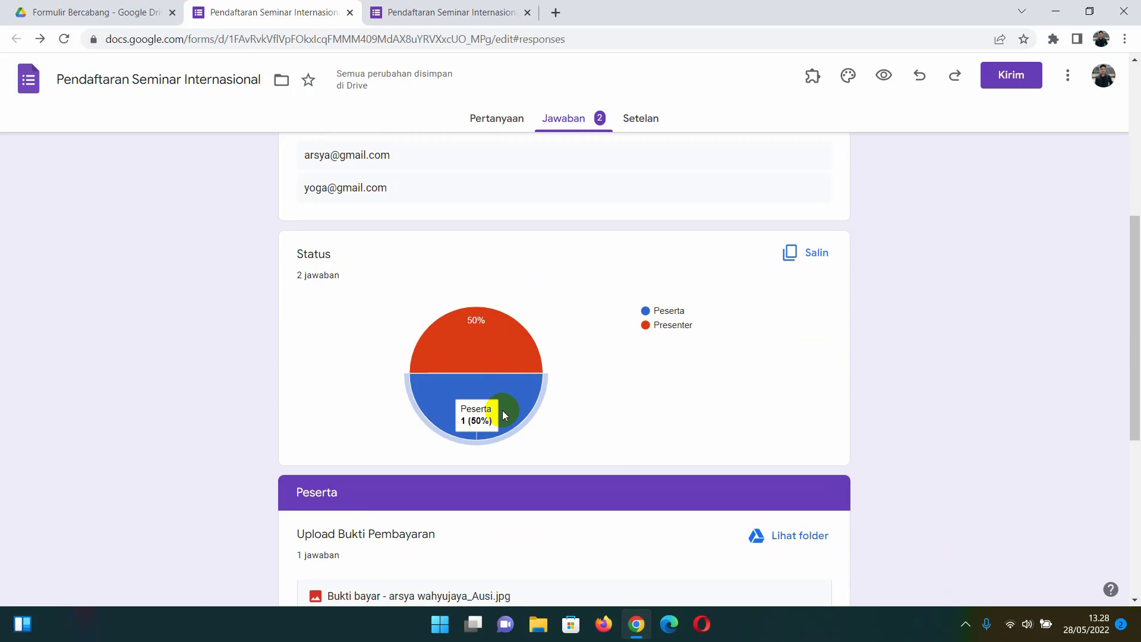
{"action": "scroll", "coordinate": [500, 357], "scroll_direction": "down", "scroll_amount": 2}
{"action": "scroll", "coordinate": [679, 370], "scroll_direction": "up", "scroll_amount": 10}
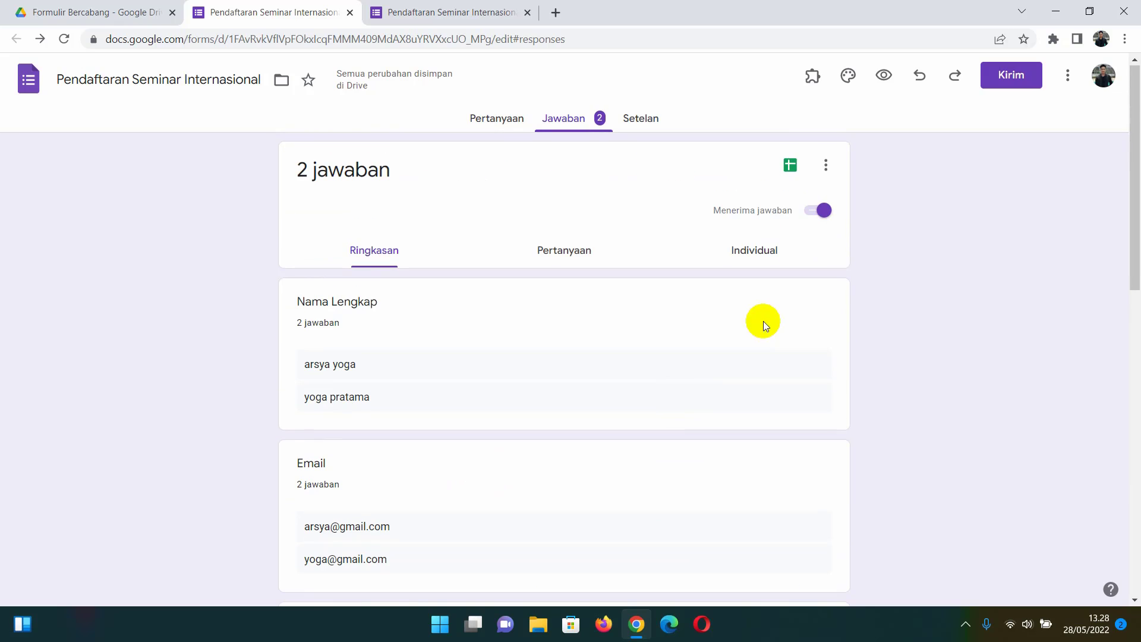
{"action": "left_click", "coordinate": [791, 168]}
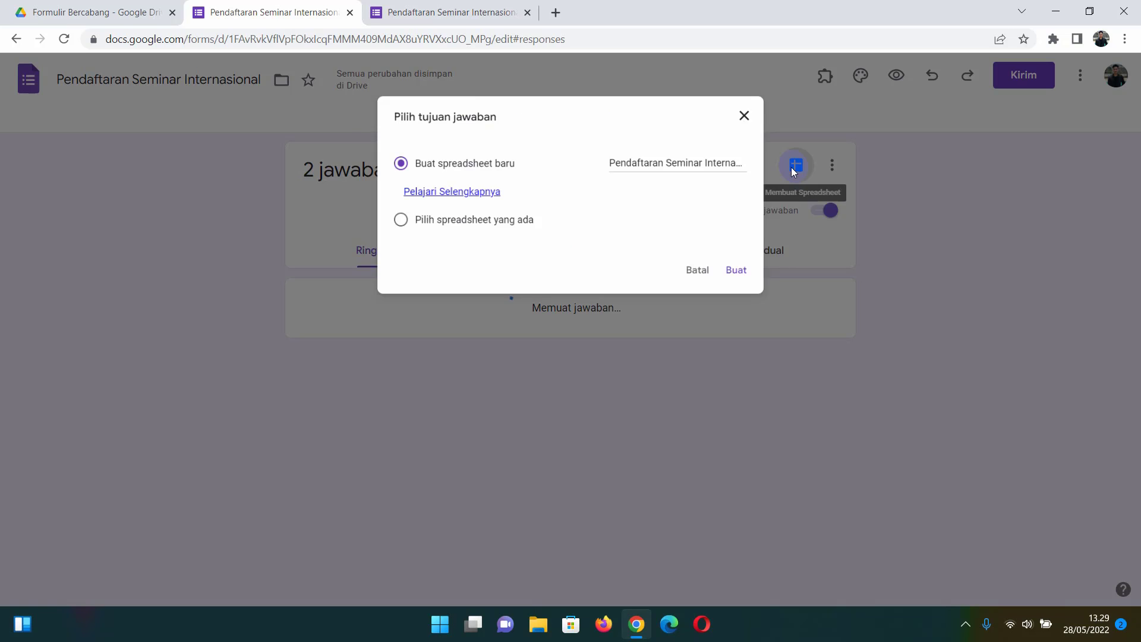
{"action": "left_click", "coordinate": [748, 275]}
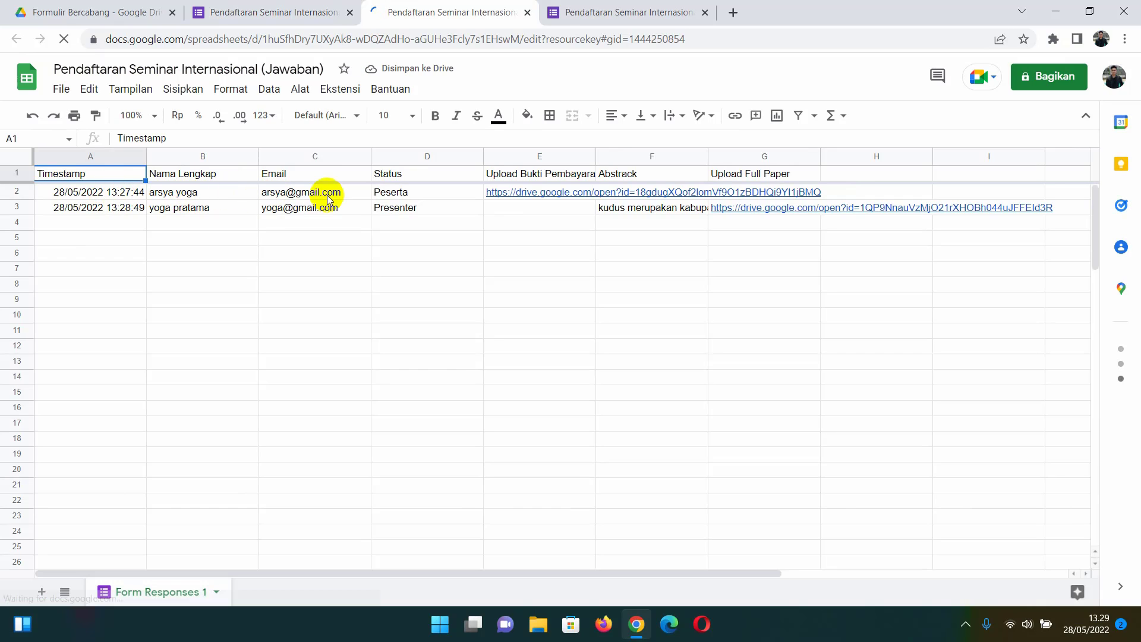
- Widen column E (Upload Bukti Pembayaran) in the response sheet, then return to the Forms responses
{"action": "left_click", "coordinate": [380, 192]}
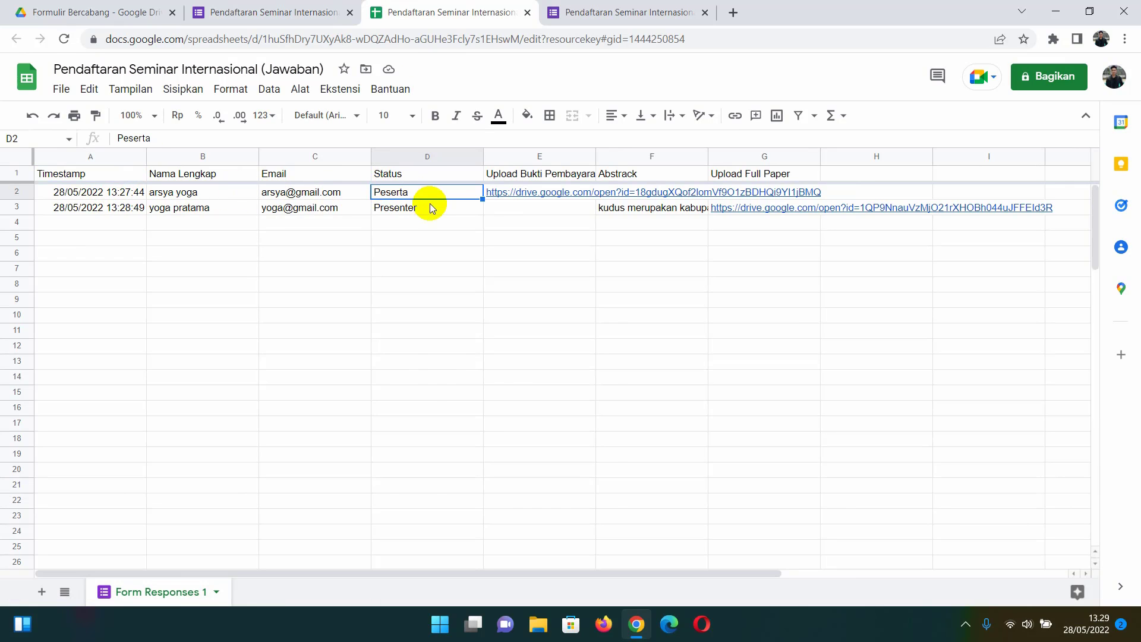
{"action": "left_click", "coordinate": [598, 155]}
{"action": "left_click_drag", "start_coordinate": [595, 156], "coordinate": [635, 154]}
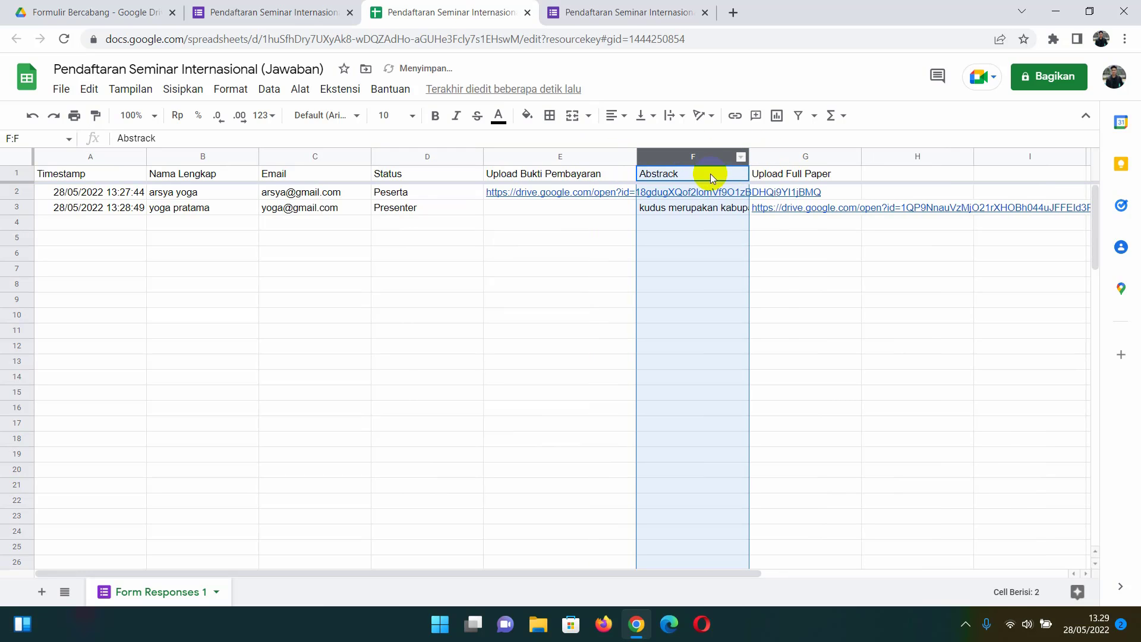
{"action": "left_click", "coordinate": [665, 285]}
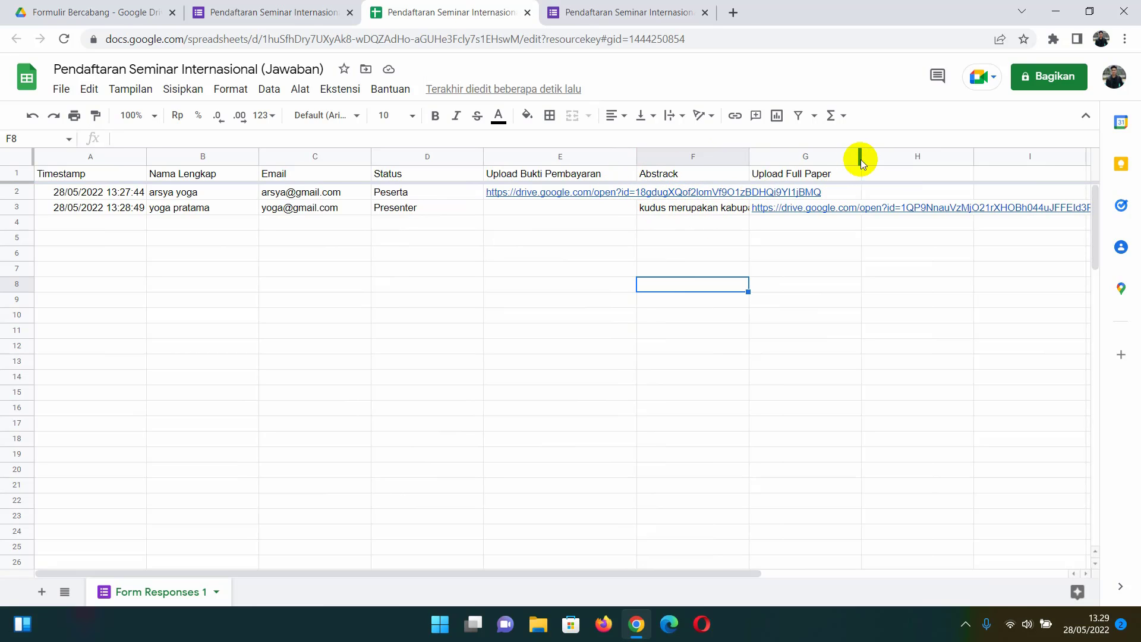
{"action": "left_click", "coordinate": [318, 10]}
- Return to the Pertanyaan editor and view the Status question's section jumps (Peserta→2, Presenter→3)
{"action": "scroll", "coordinate": [527, 261], "scroll_direction": "down", "scroll_amount": 2}
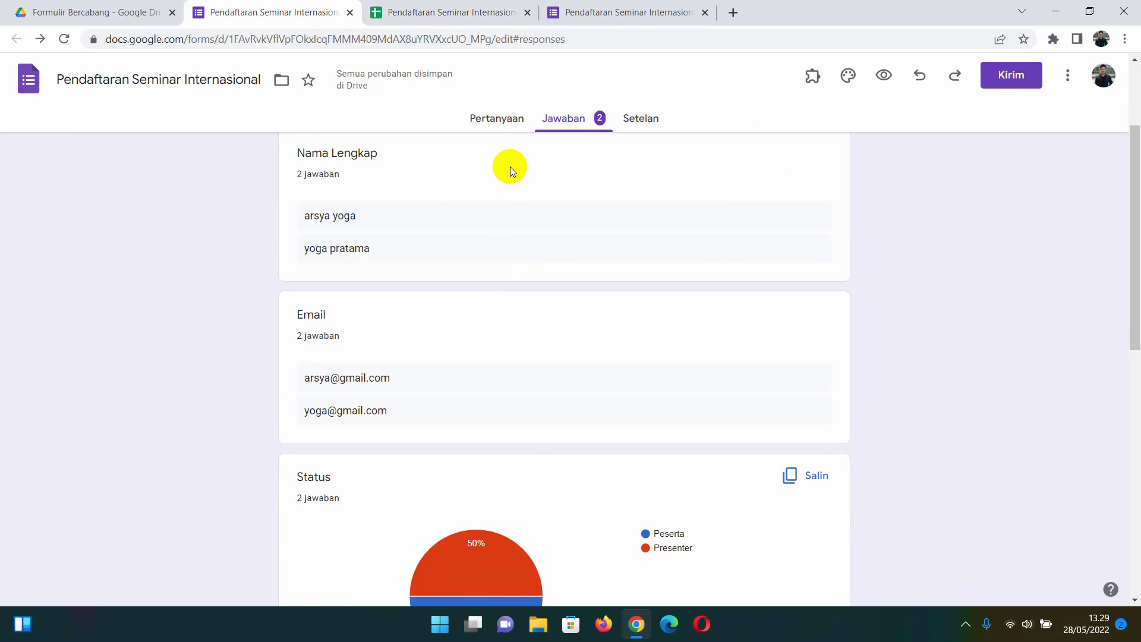
{"action": "left_click", "coordinate": [502, 119]}
{"action": "scroll", "coordinate": [532, 187], "scroll_direction": "down", "scroll_amount": 3}
{"action": "scroll", "coordinate": [527, 197], "scroll_direction": "down", "scroll_amount": 2}
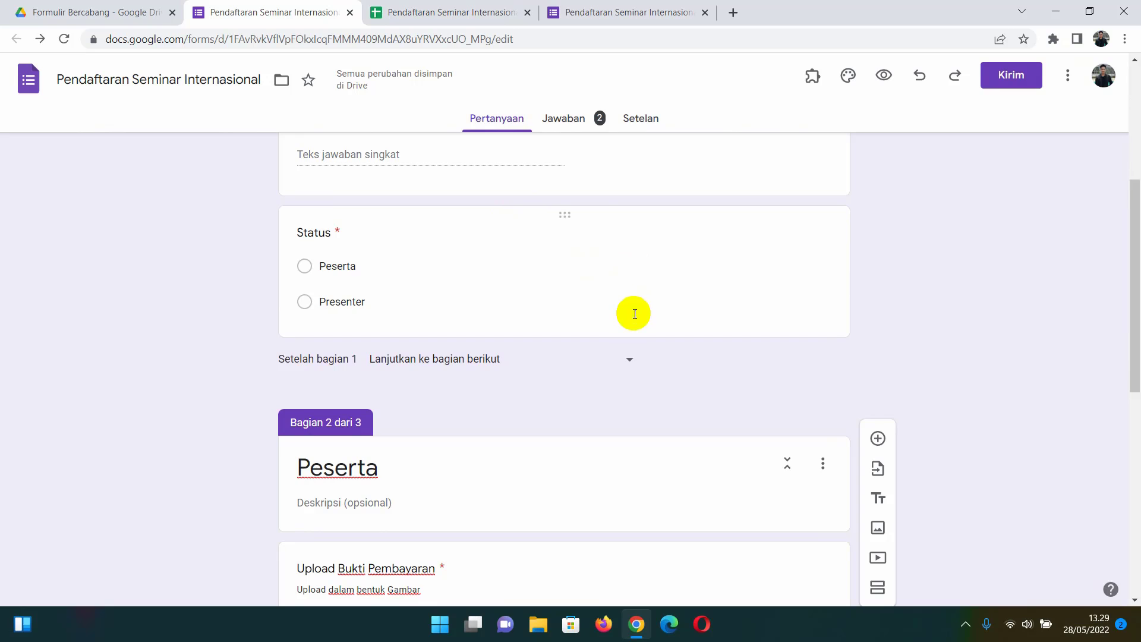
{"action": "scroll", "coordinate": [535, 344], "scroll_direction": "up", "scroll_amount": 1}
{"action": "left_click", "coordinate": [373, 309]}
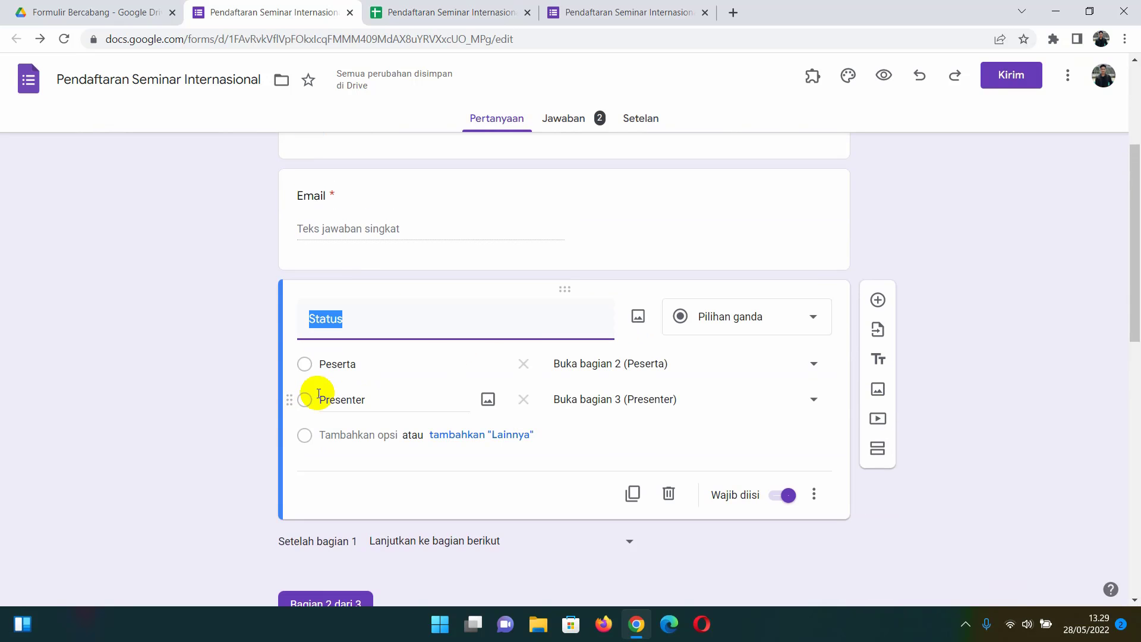
{"action": "left_click", "coordinate": [249, 351]}
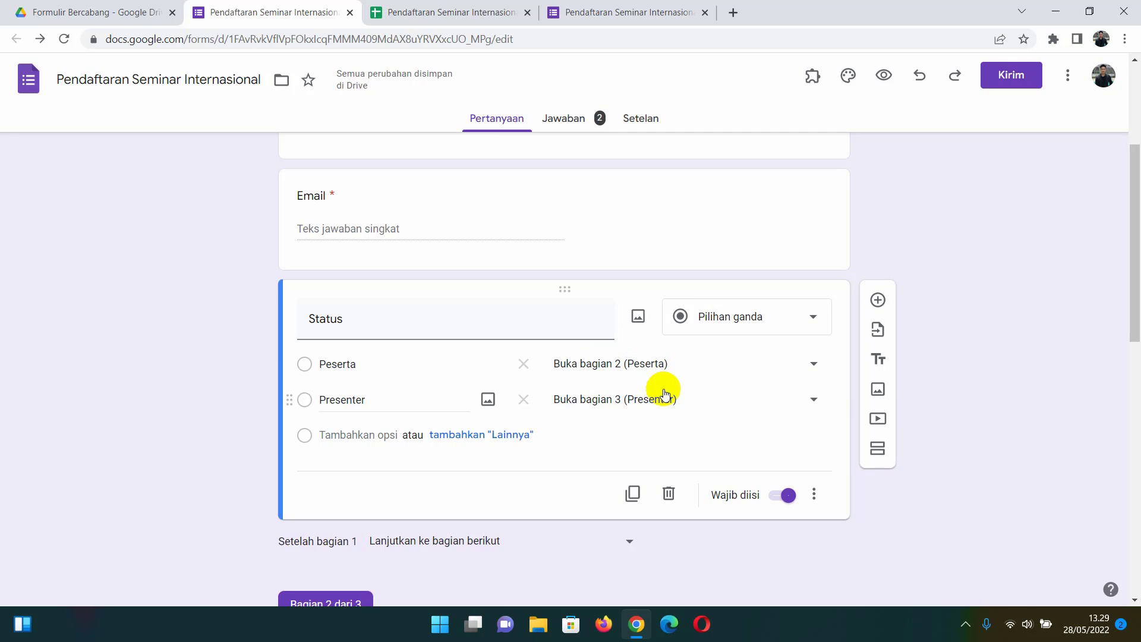
- Confirm that after section 2 the form goes to Kirim formulir, then return to the top
{"action": "scroll", "coordinate": [648, 374], "scroll_direction": "down", "scroll_amount": 3}
{"action": "scroll", "coordinate": [648, 374], "scroll_direction": "down", "scroll_amount": 1}
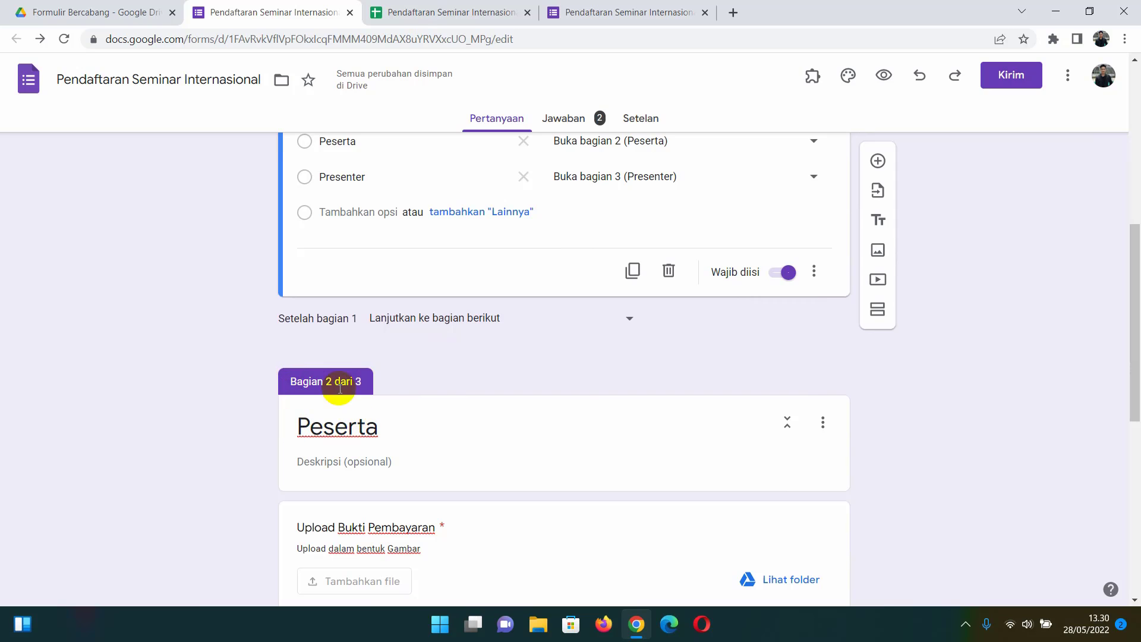
{"action": "scroll", "coordinate": [310, 400], "scroll_direction": "down", "scroll_amount": 3}
{"action": "scroll", "coordinate": [344, 285], "scroll_direction": "down", "scroll_amount": 3}
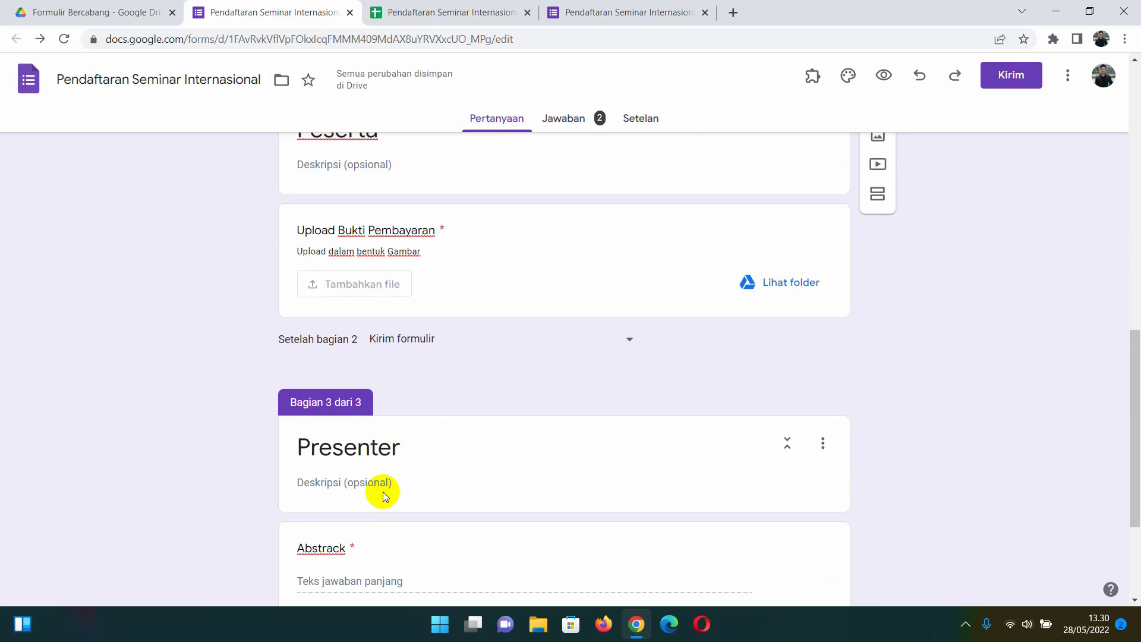
{"action": "scroll", "coordinate": [347, 428], "scroll_direction": "up", "scroll_amount": 1}
{"action": "scroll", "coordinate": [389, 435], "scroll_direction": "up", "scroll_amount": 1}
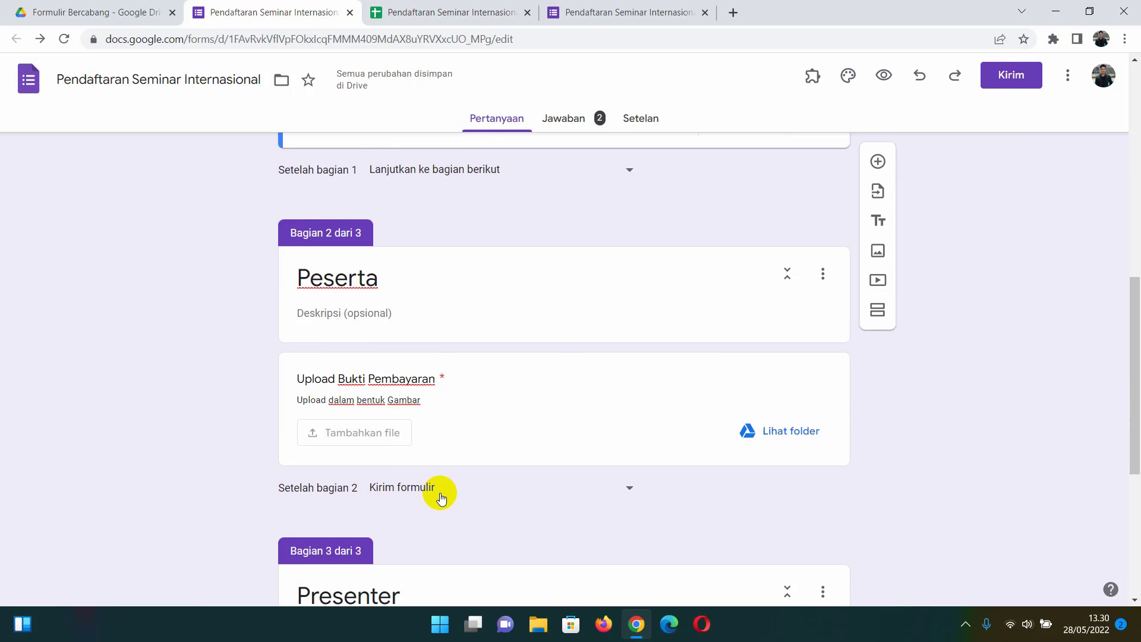
{"action": "left_click", "coordinate": [423, 485]}
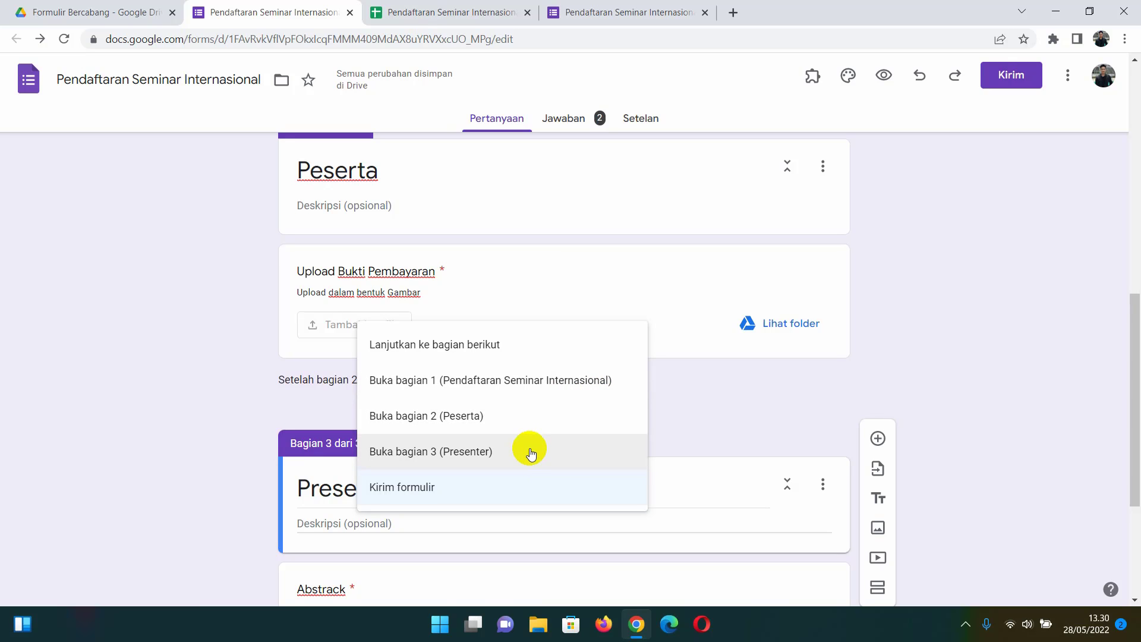
{"action": "left_click", "coordinate": [671, 409]}
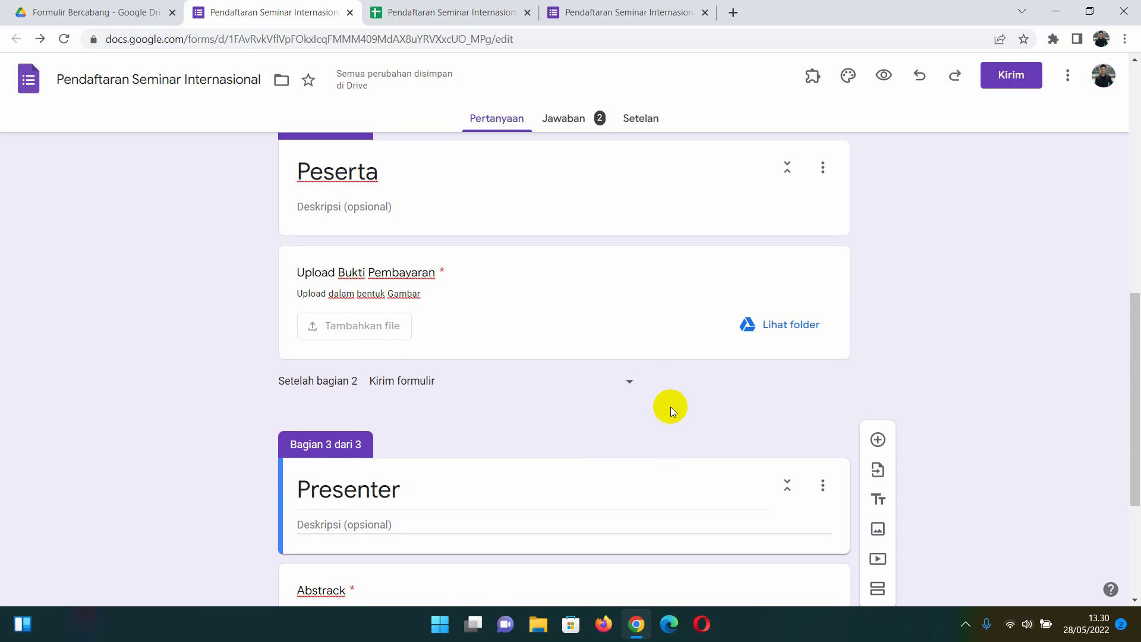
{"action": "scroll", "coordinate": [670, 407], "scroll_direction": "up", "scroll_amount": 10}
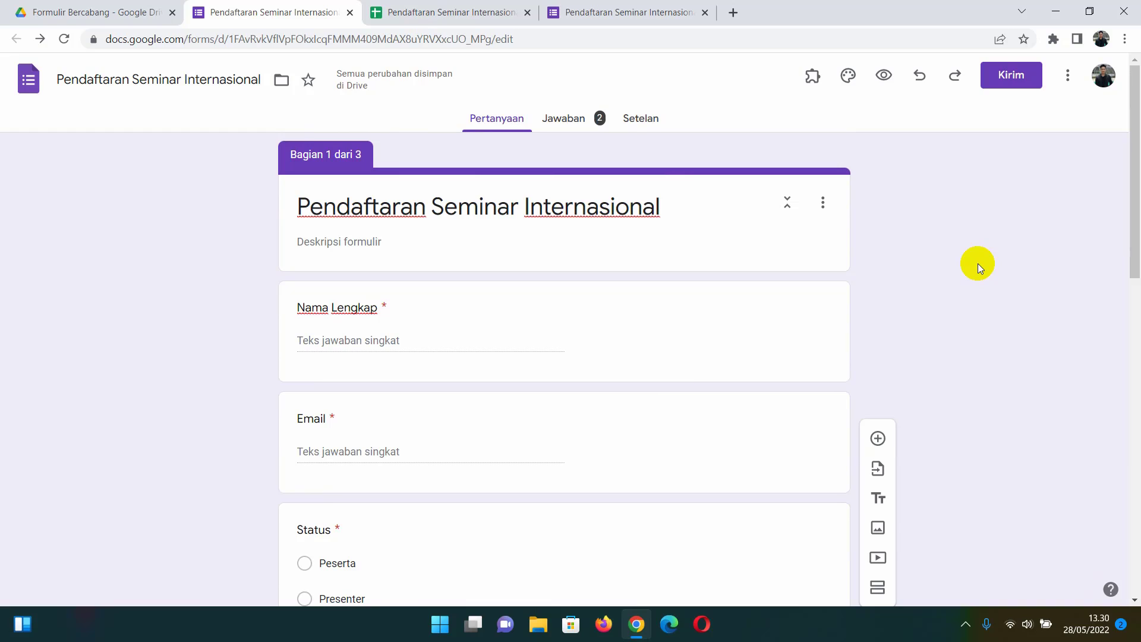